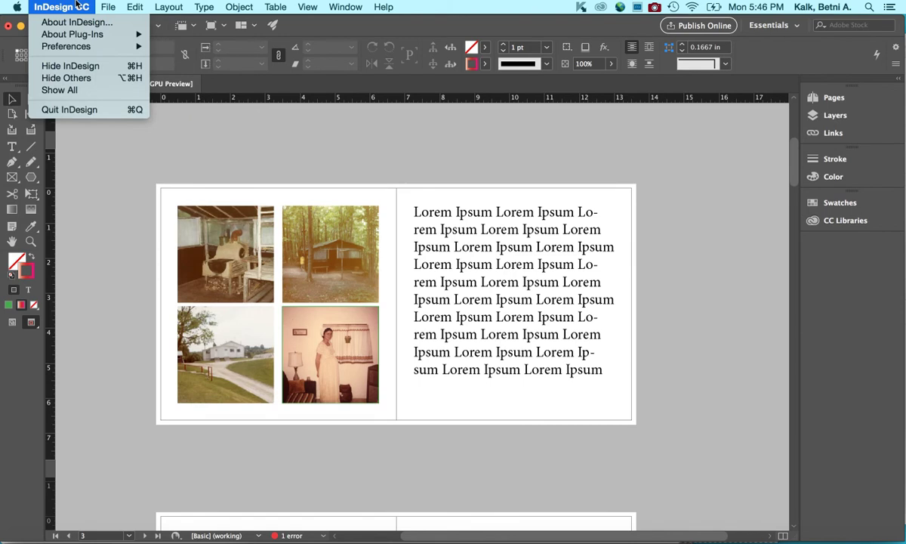
Step: Examine the Units & Increments preferences, including the stroke unit and points-per-inch choices, keeping the current options
mouse_move(77, 50)
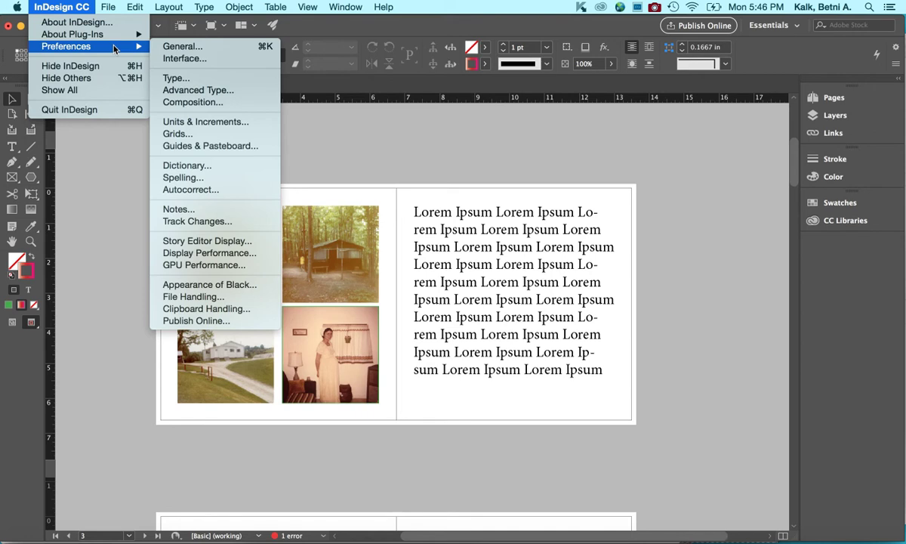
left_click(220, 128)
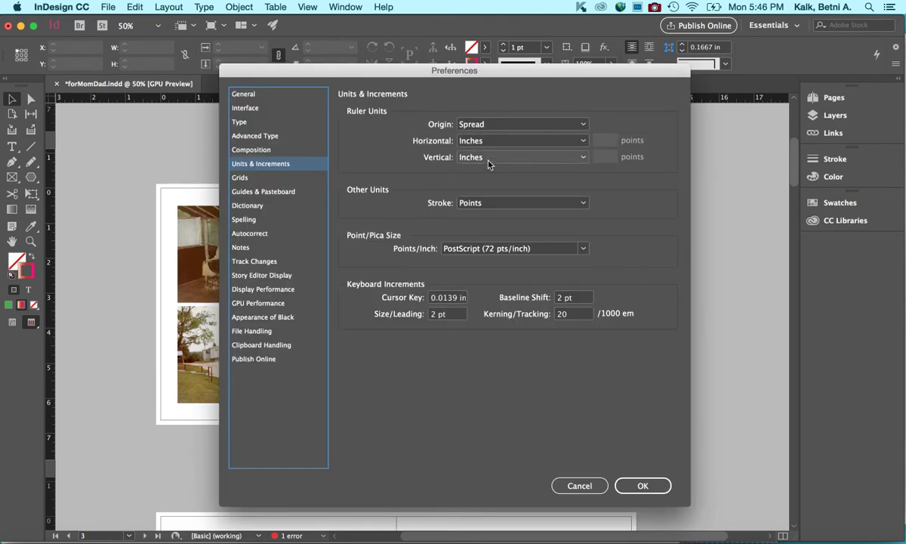
left_click(512, 204)
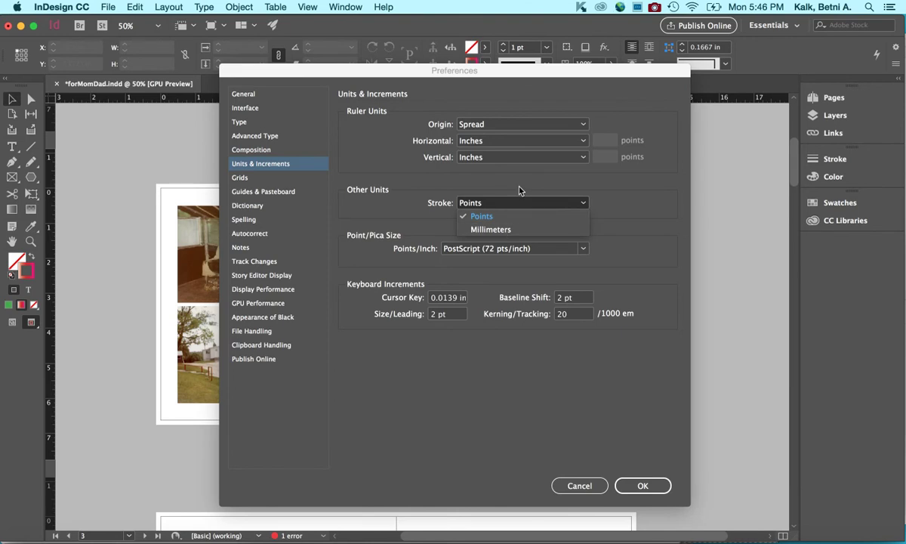
left_click(515, 189)
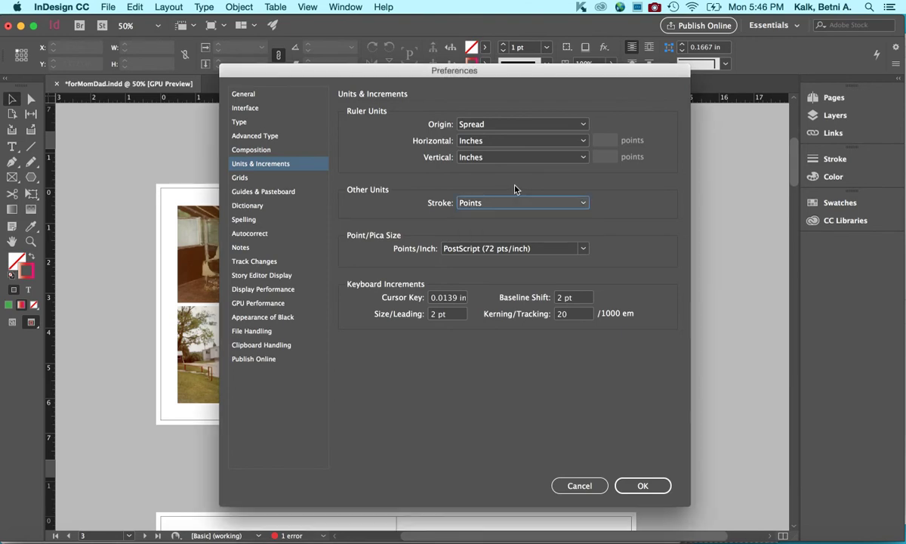
left_click(582, 249)
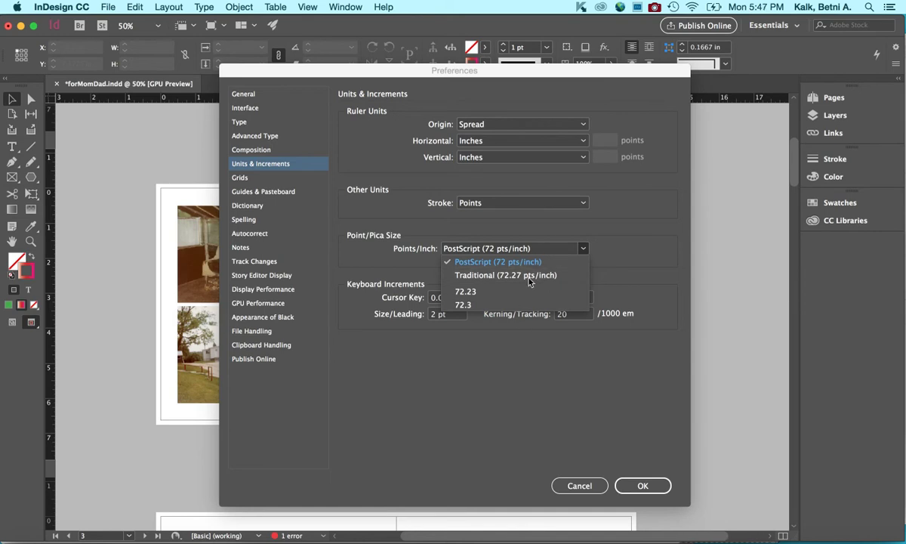
left_click(607, 256)
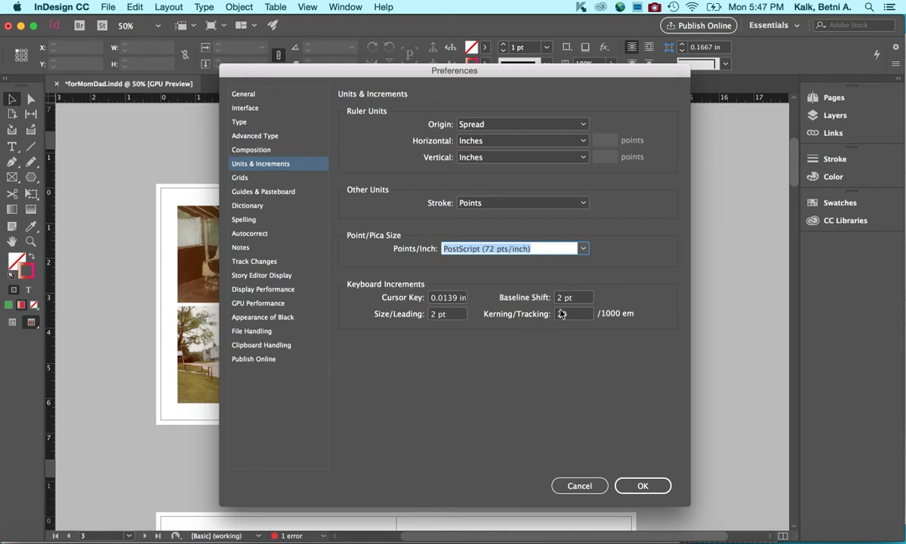
Step: Look through the Type, Advanced Type, Composition, Units & Increments, Grids, and Guides & Pasteboard preference categories
left_click(249, 122)
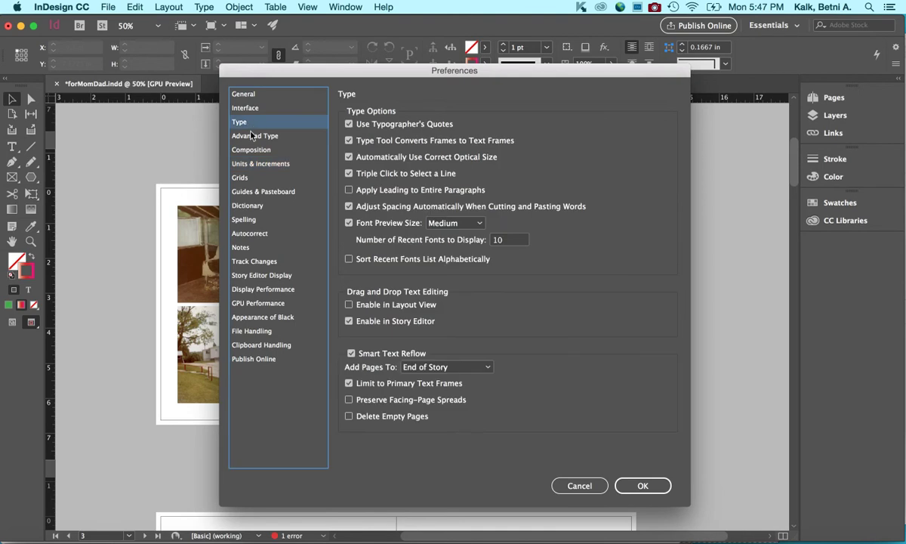
left_click(249, 138)
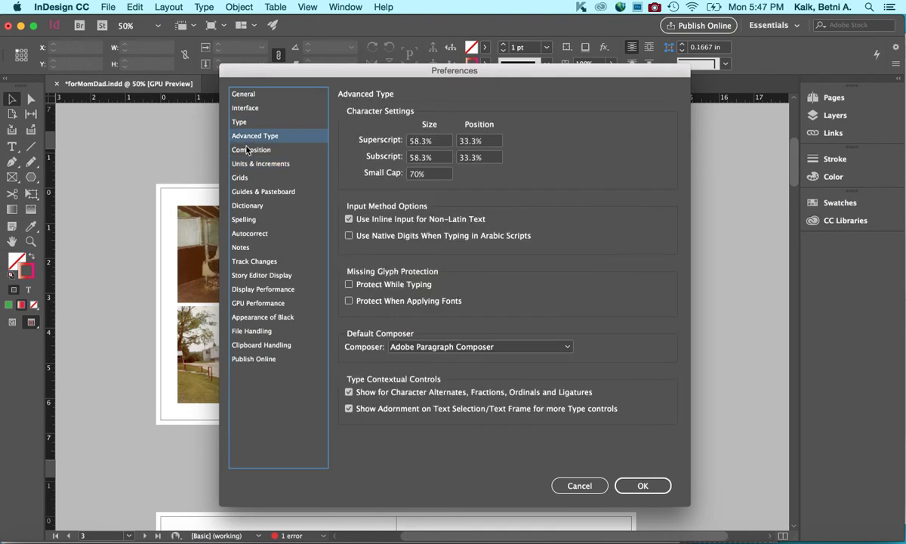
left_click(247, 150)
left_click(247, 166)
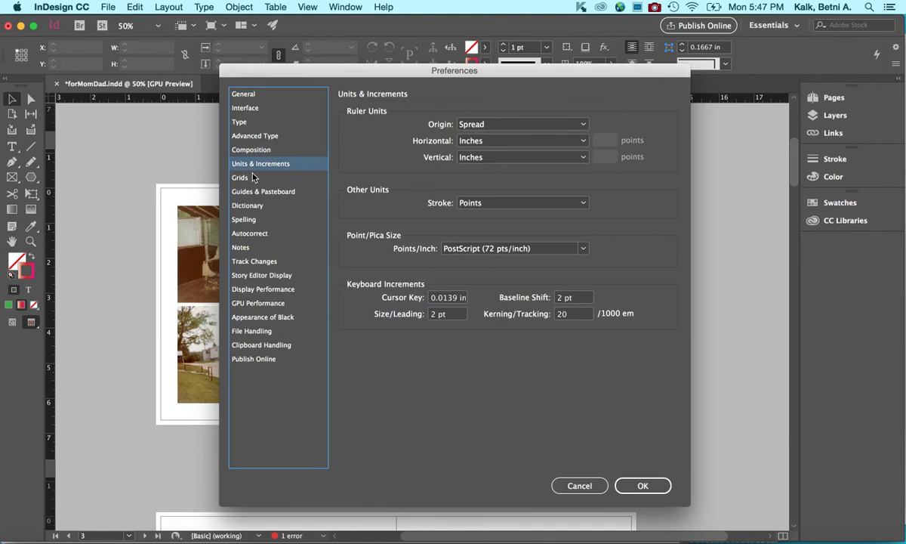
left_click(250, 182)
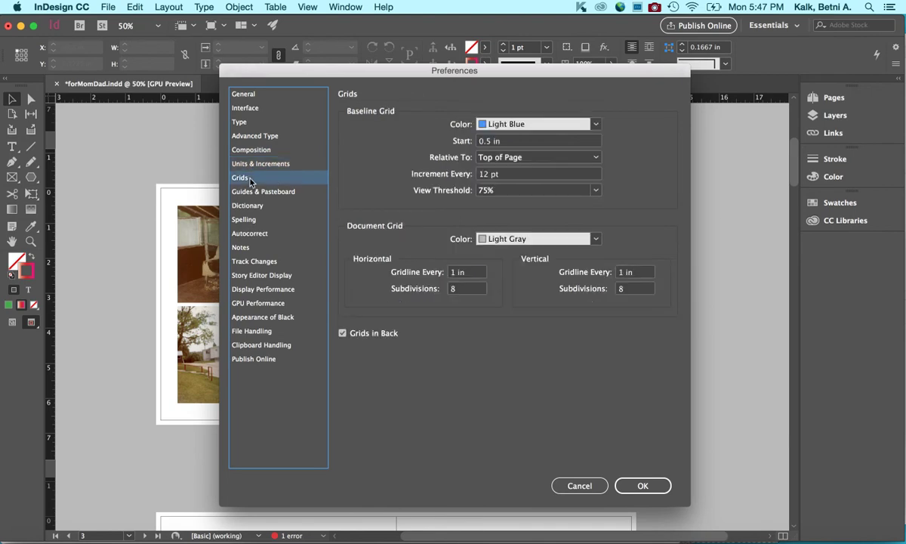
left_click(304, 194)
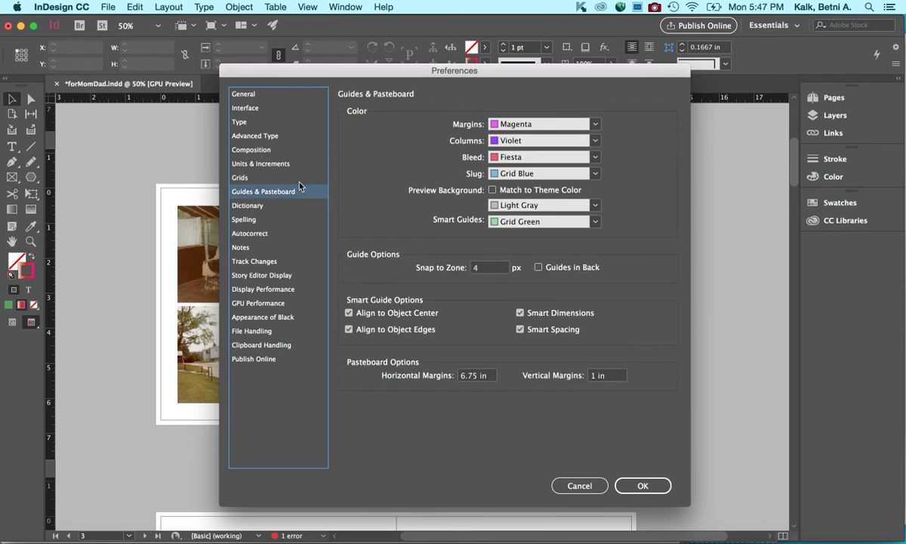
Step: Review the available baseline grid and document grid colors in the Grids preferences without changing them
left_click(293, 178)
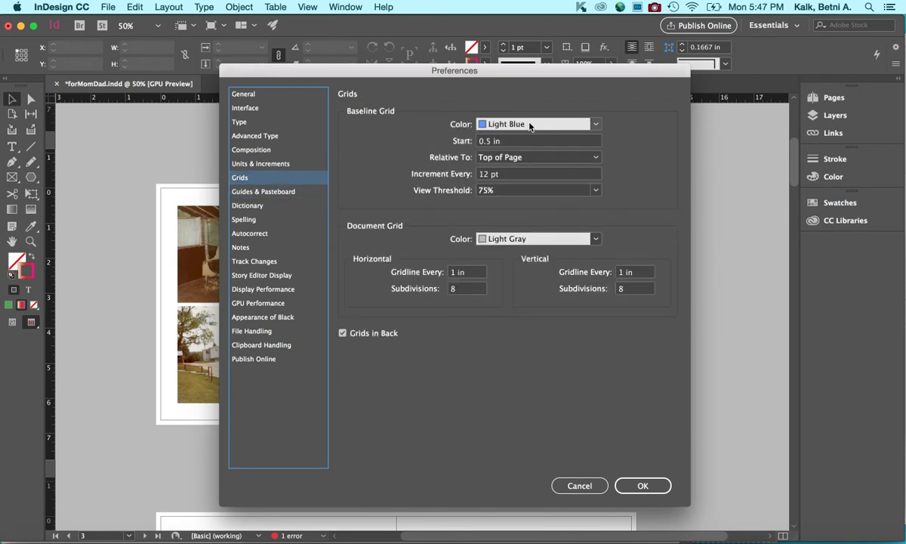
left_click(549, 125)
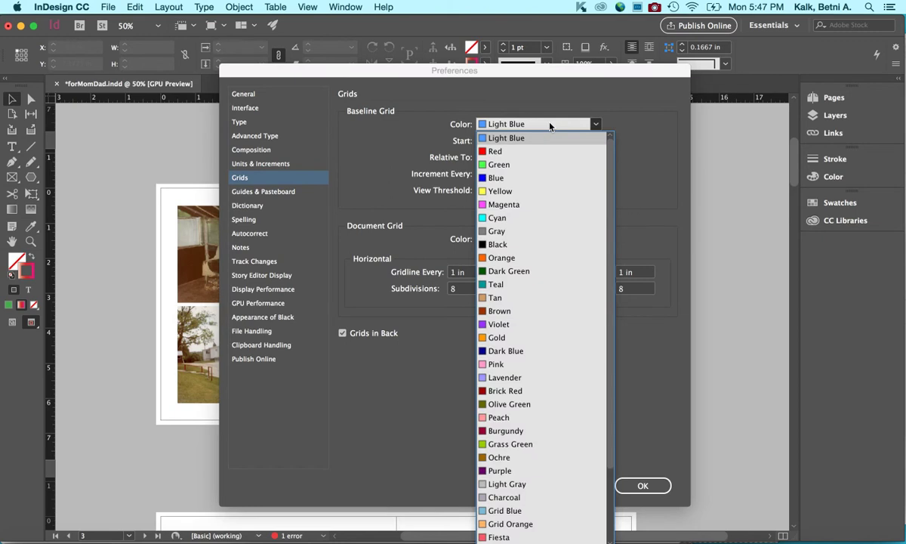
left_click(610, 123)
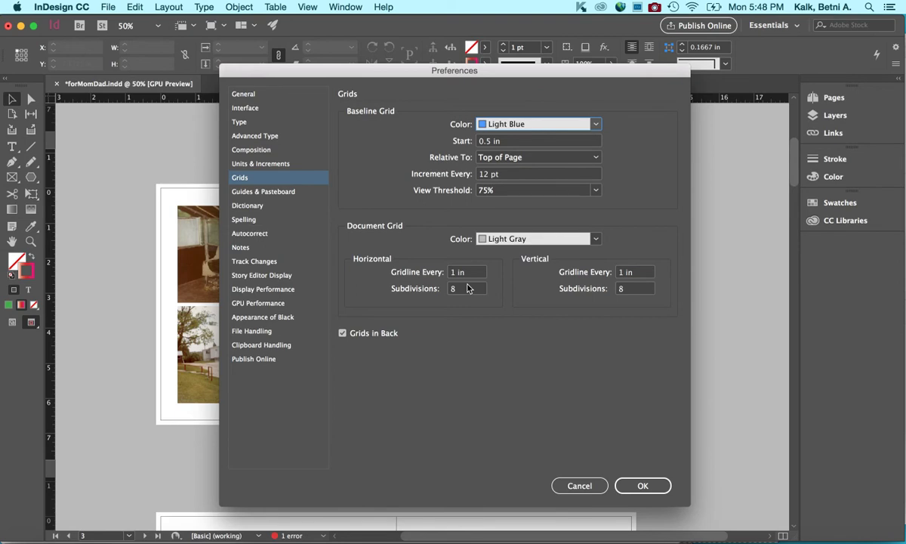
left_click(533, 239)
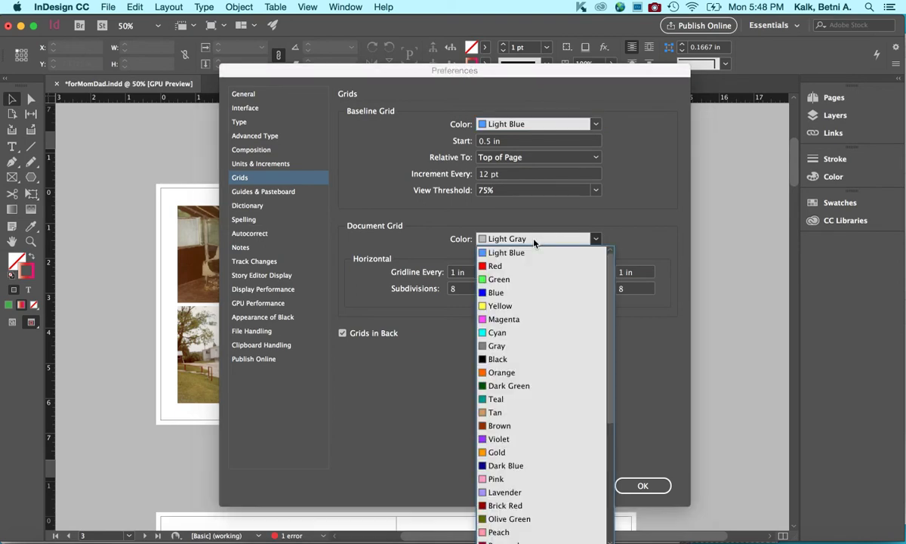
left_click(625, 238)
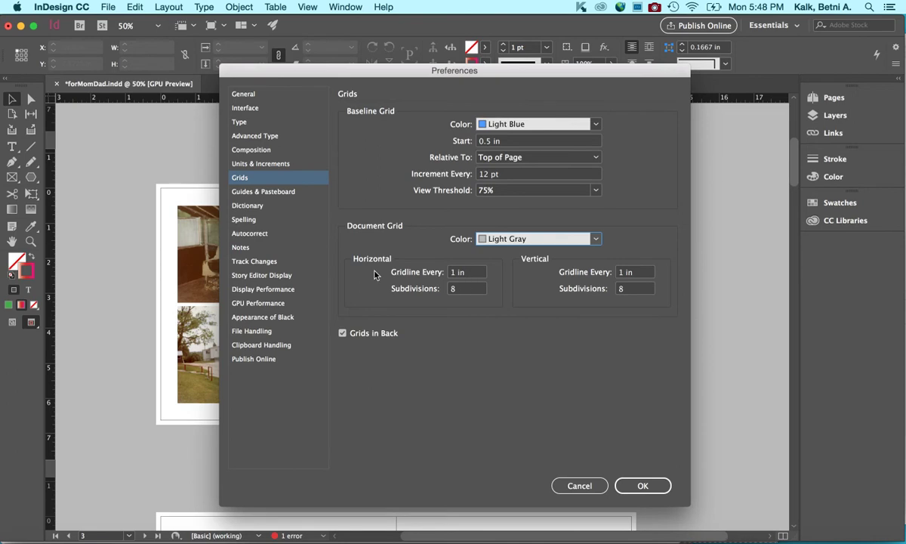
Step: Review the margin color choices in the Guides & Pasteboard preferences and cancel the preferences dialog
left_click(293, 192)
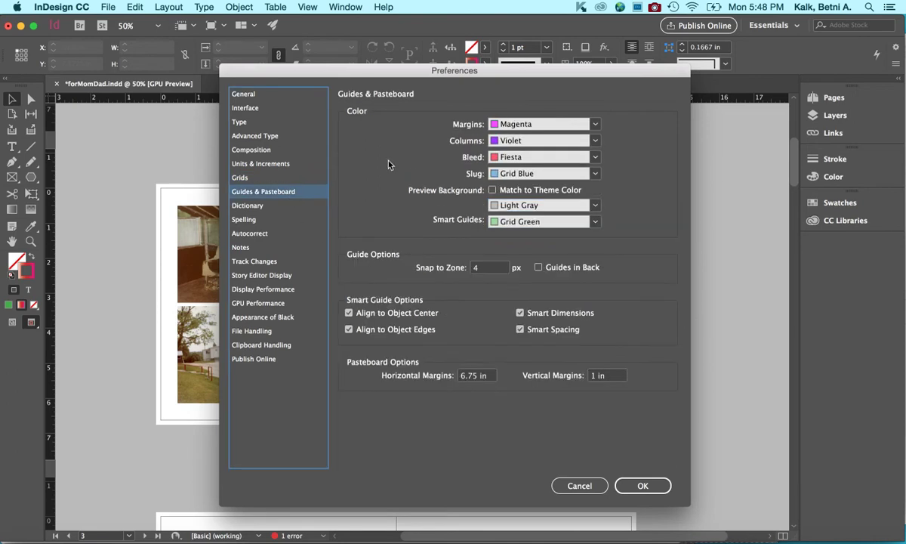
left_click(537, 126)
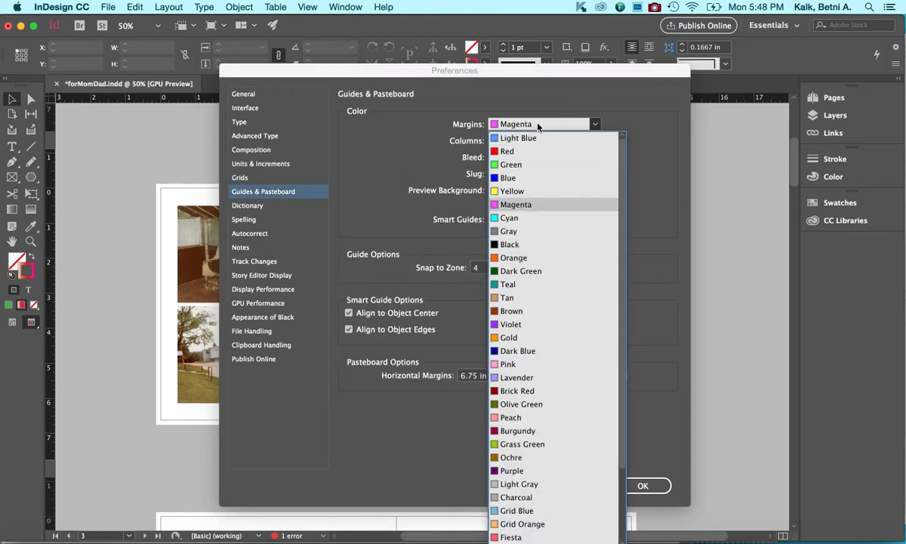
left_click(647, 132)
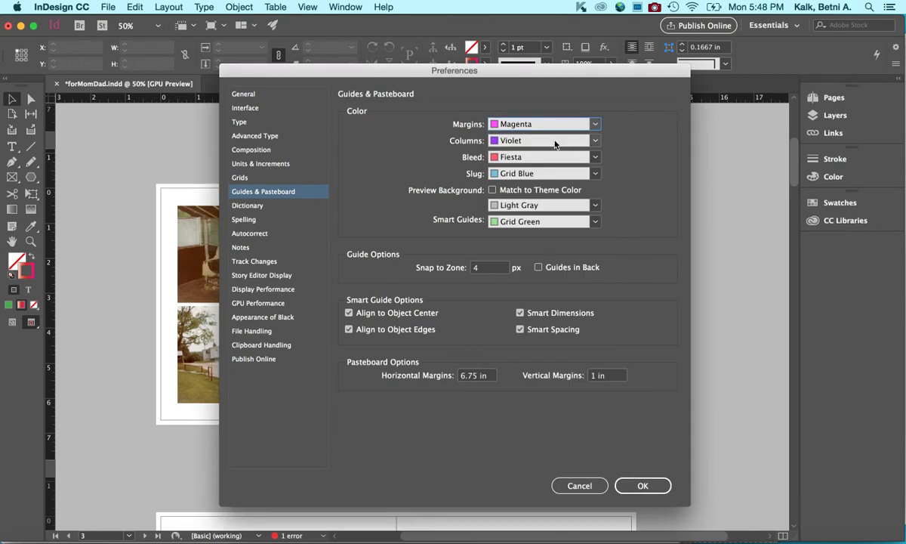
left_click_drag(341, 112, 511, 114)
left_click(750, 487)
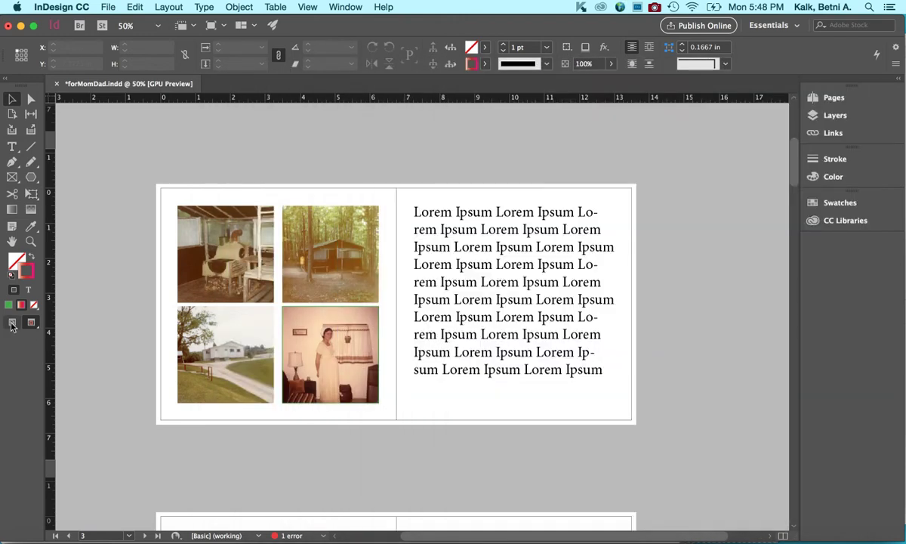
Step: Switch the document to Normal view and review the Guides & Pasteboard preferences, cancelling without changes
left_click(12, 325)
left_click(86, 5)
mouse_move(86, 46)
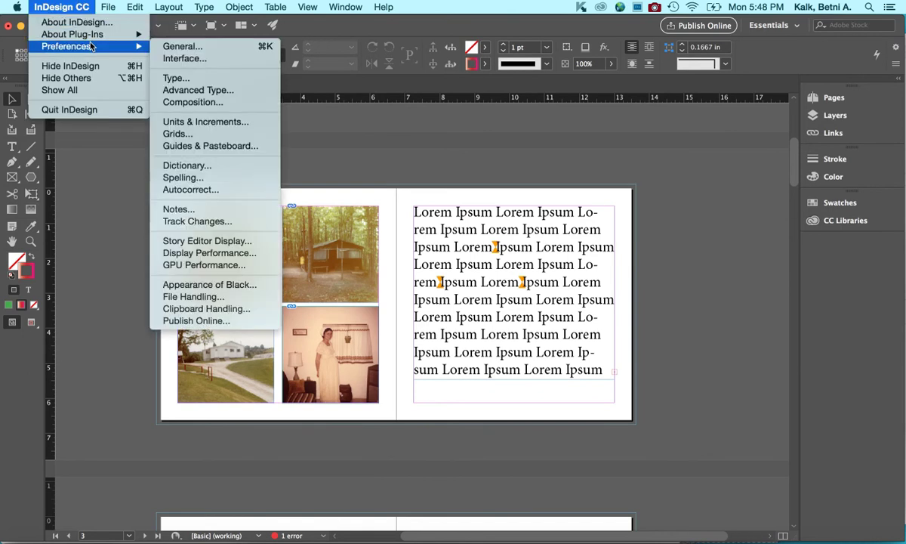
left_click(234, 146)
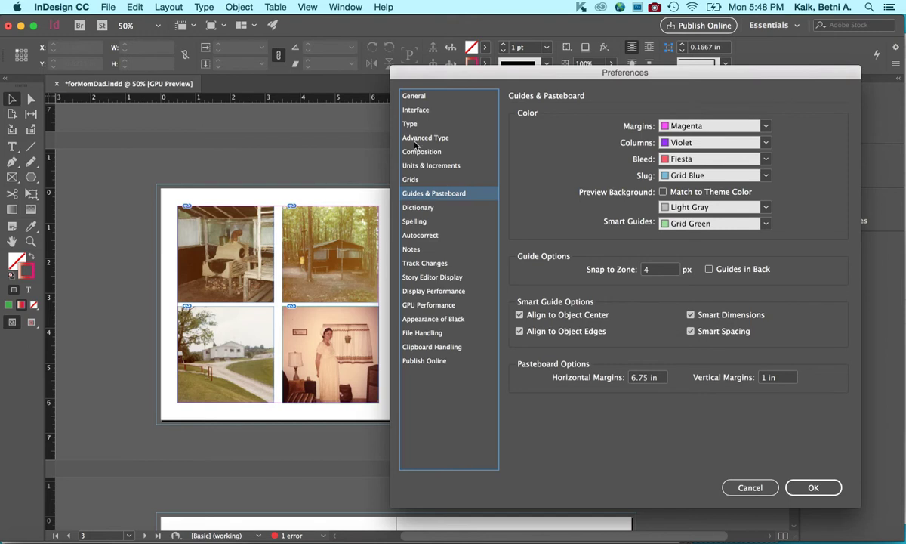
left_click_drag(423, 76, 374, 83)
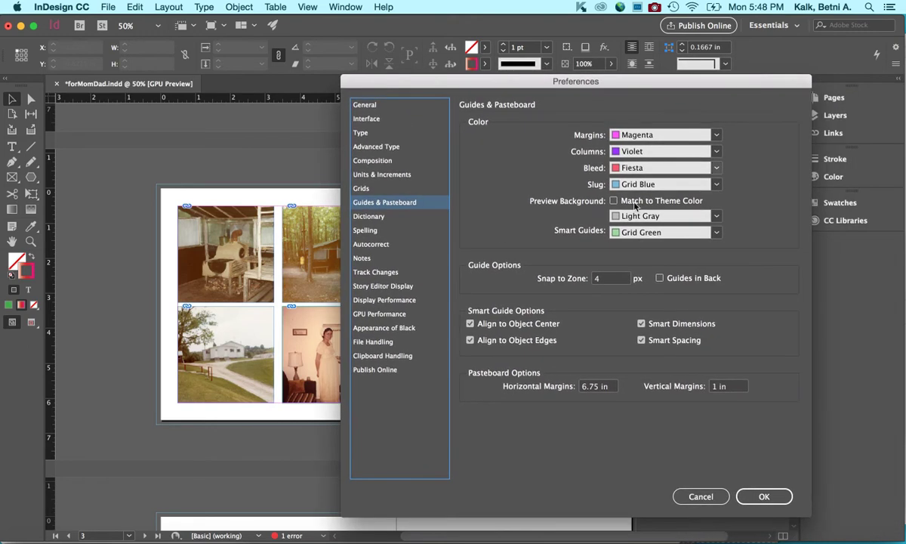
left_click(719, 497)
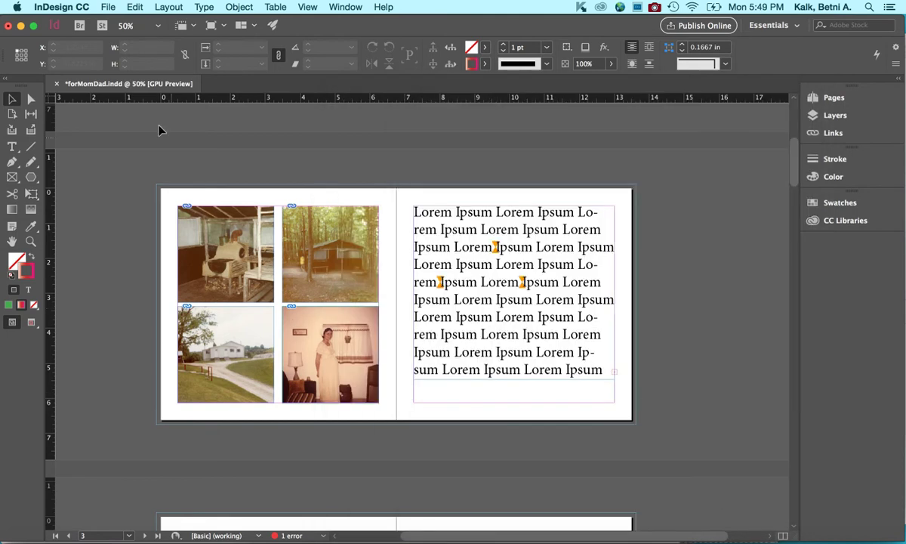
Step: Look at the save options for creating a new book file and cancel without creating one
left_click(83, 6)
mouse_move(100, 3)
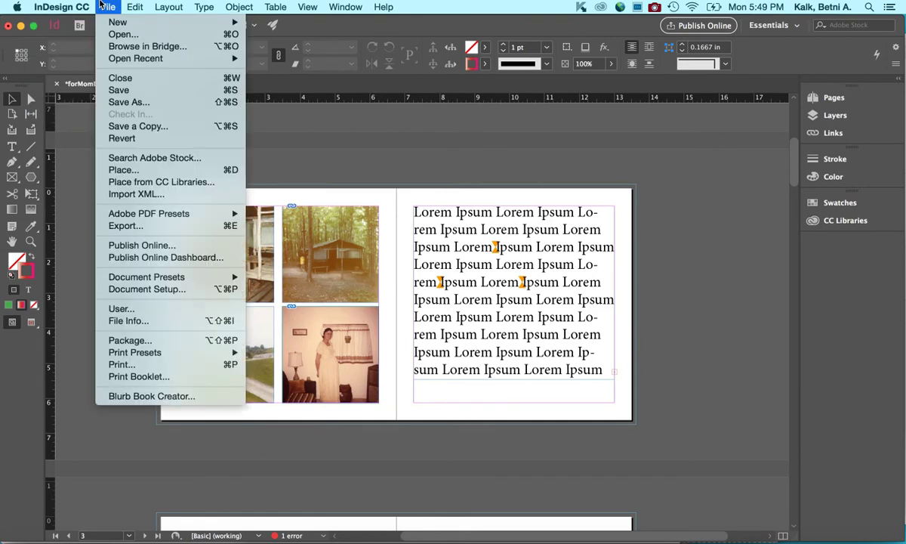
mouse_move(240, 22)
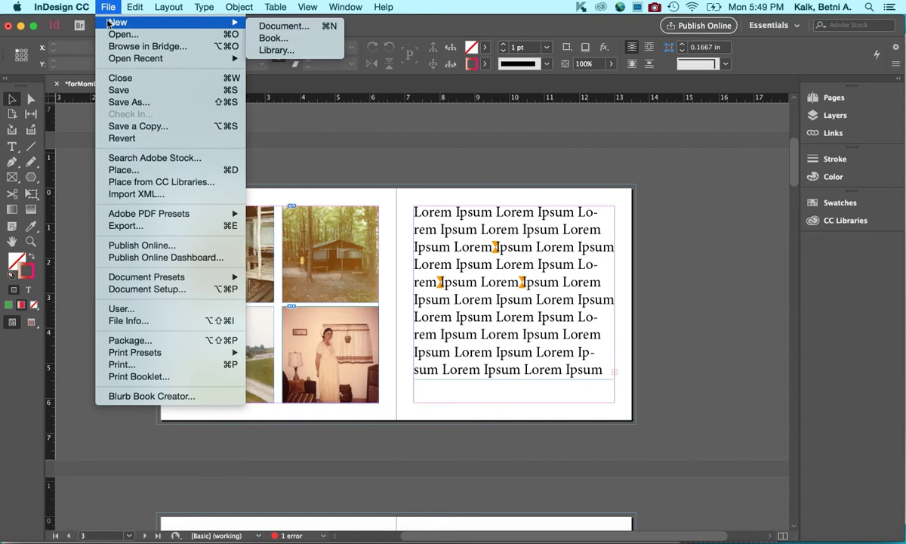
left_click(272, 39)
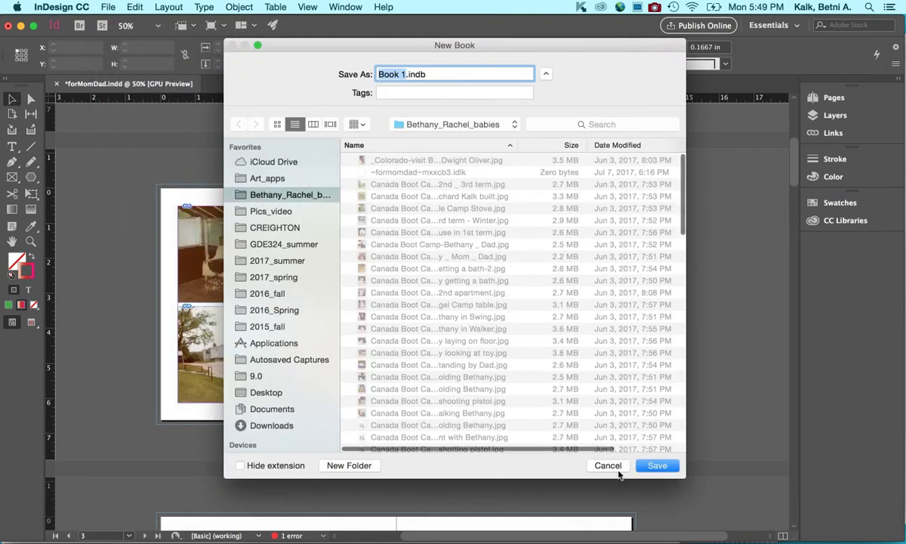
left_click(617, 469)
left_click(130, 8)
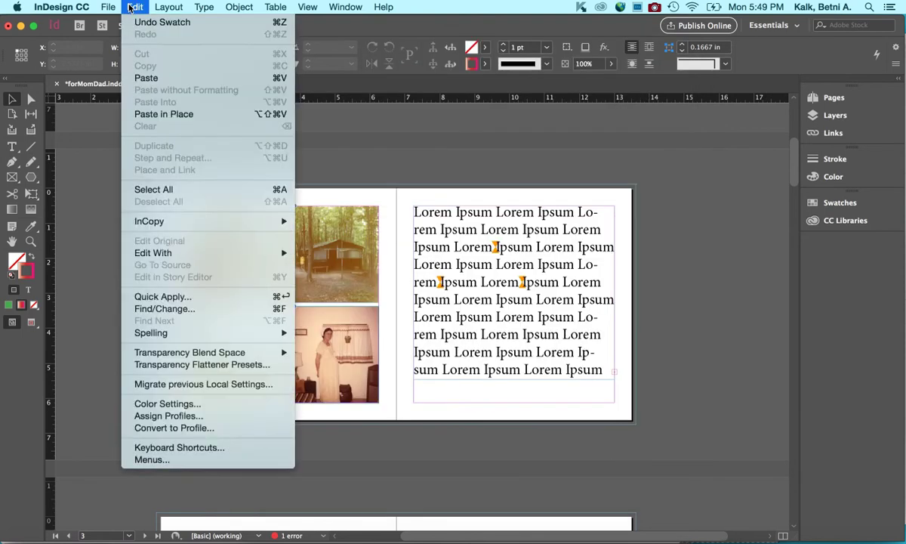
mouse_move(188, 22)
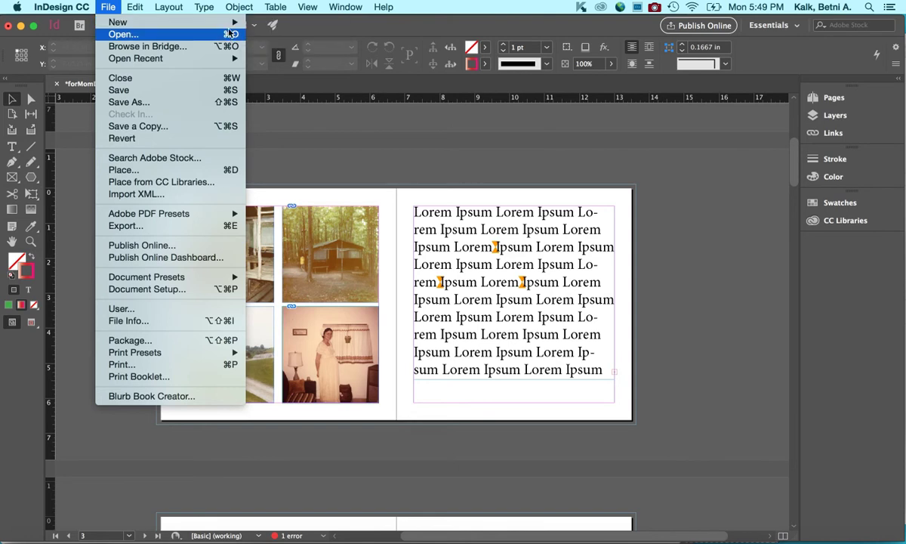
mouse_move(216, 61)
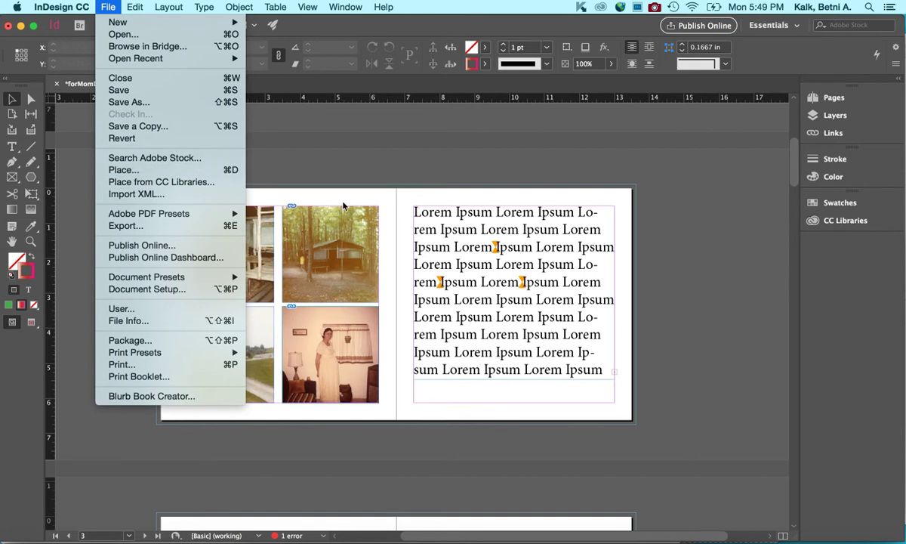
left_click(313, 167)
Step: Draw a six-pointed star about 3.58 in wide and 3.26 in high with the Polygon tool on the page facing the blue star
left_click(31, 176)
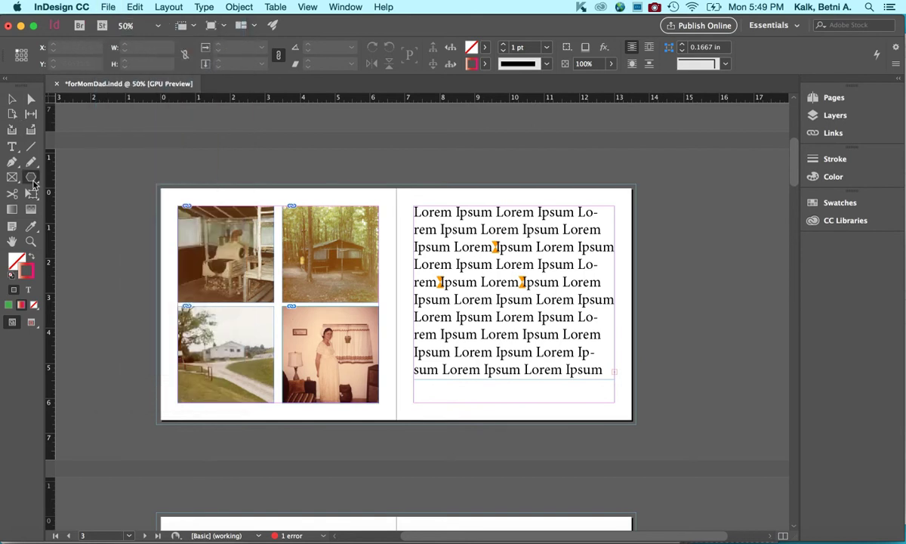
scroll(486, 233, "down", 5)
scroll(486, 234, "down", 5)
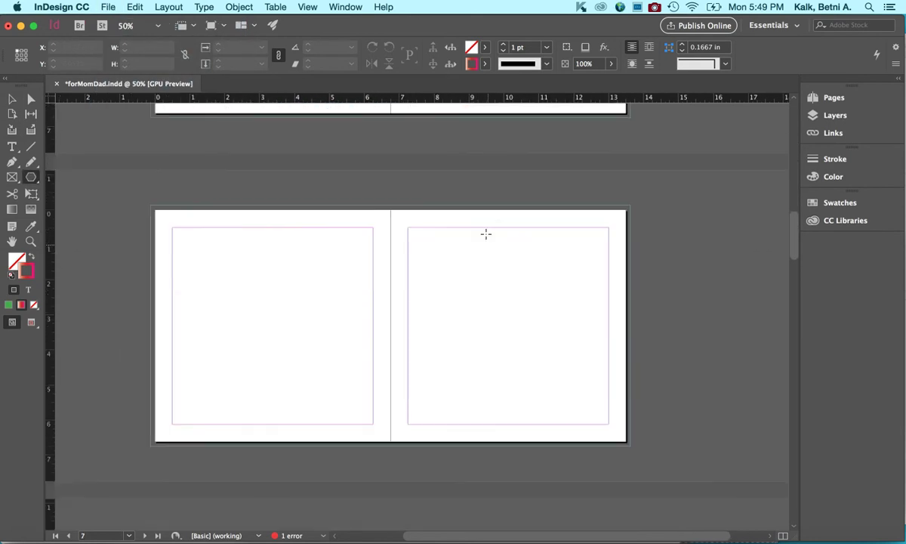
scroll(485, 233, "up", 3)
left_click_drag(423, 133, 548, 246)
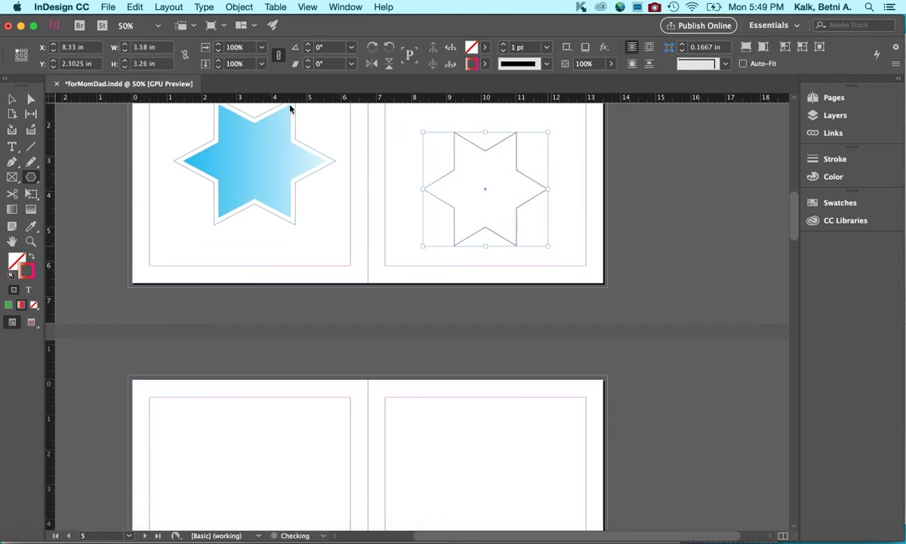
Step: Place the Canada Boot Camp photo of the baby and Dad into the six-pointed star frame
left_click(110, 7)
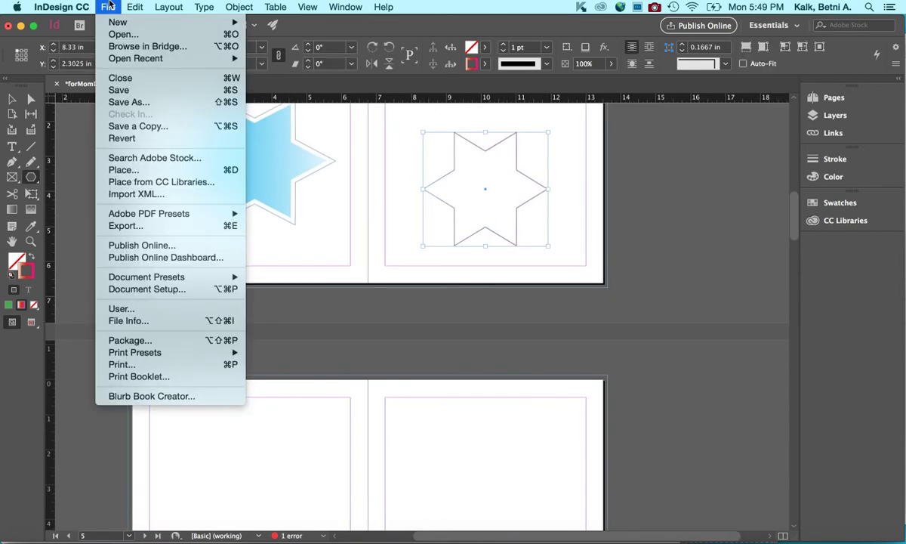
left_click(138, 173)
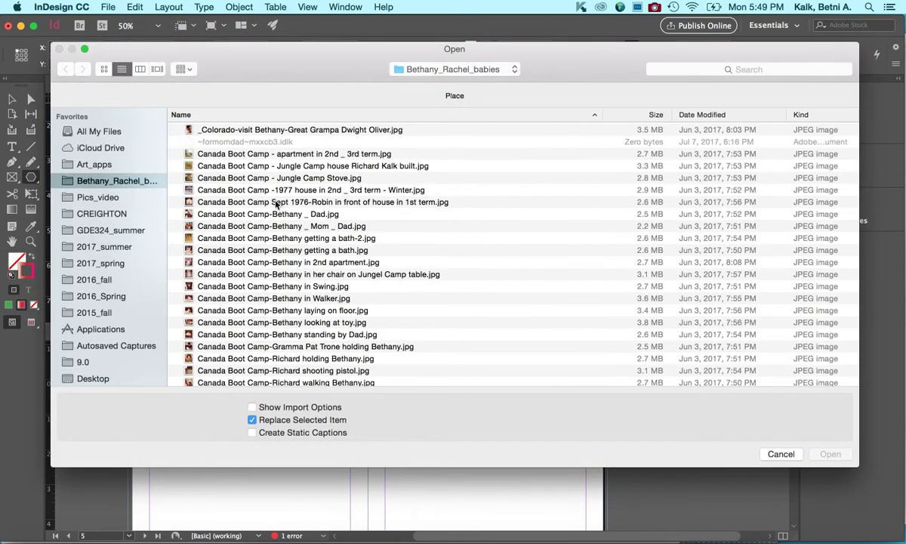
left_click(275, 215)
double_click(276, 214)
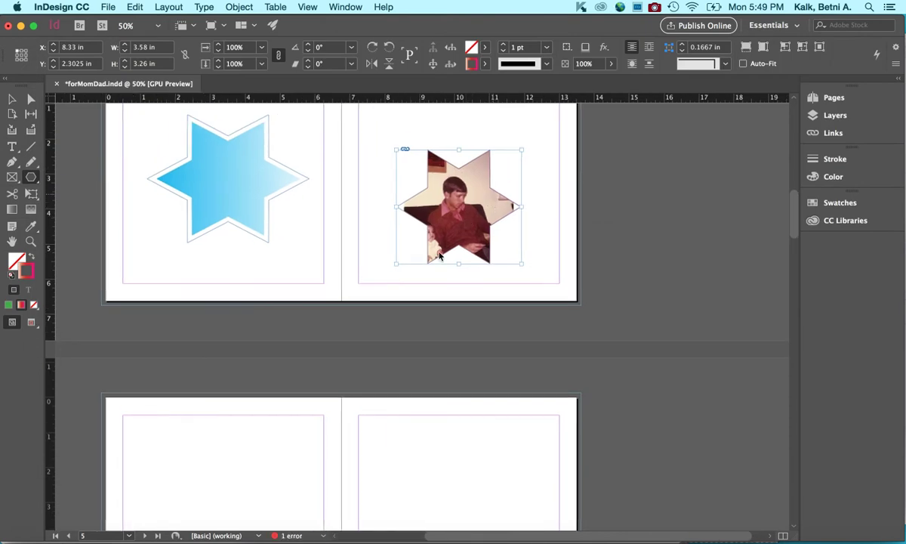
scroll(434, 180, "up", 3)
scroll(434, 179, "right", 2)
left_click(400, 152)
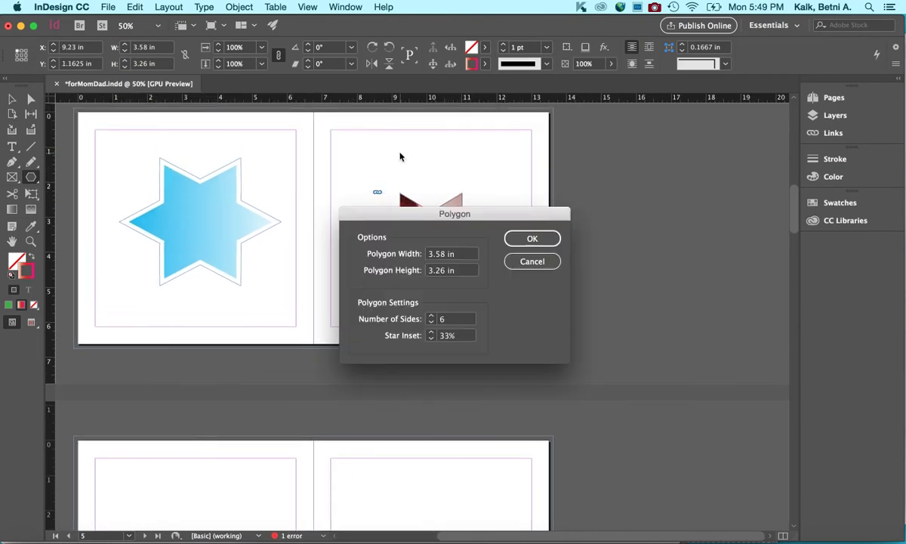
left_click(541, 261)
Step: Try placing the Canada Boot Camp photo of the baby in the walker as a separate frame about 4.455 by 3.37 in, and undo it
left_click(12, 99)
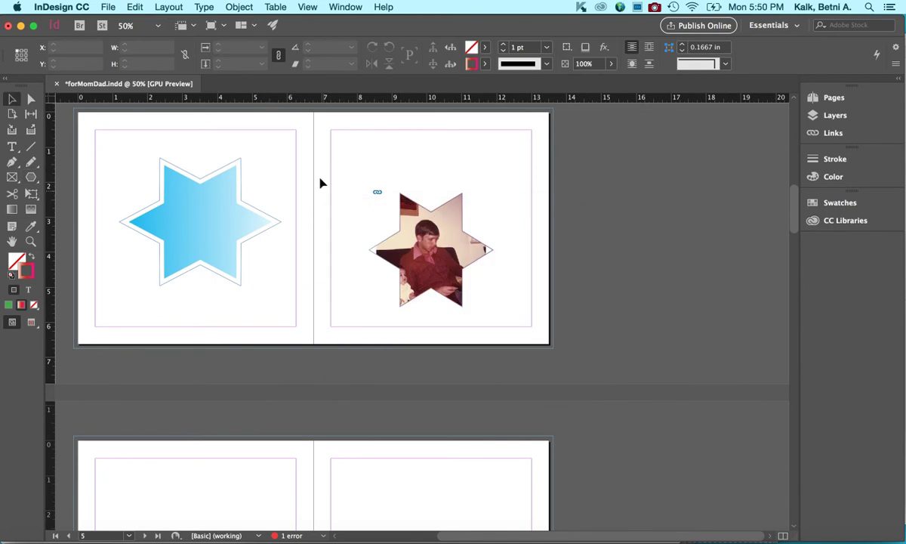
left_click(108, 7)
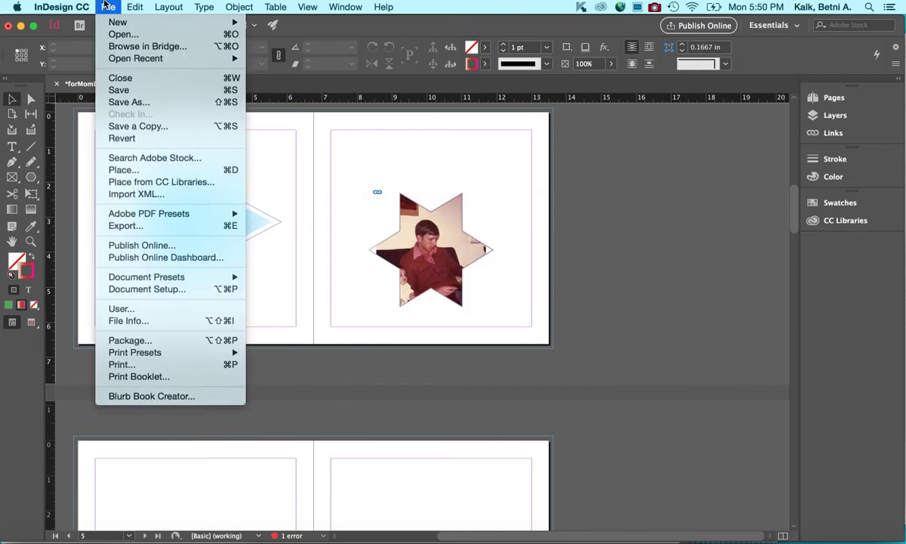
left_click(123, 170)
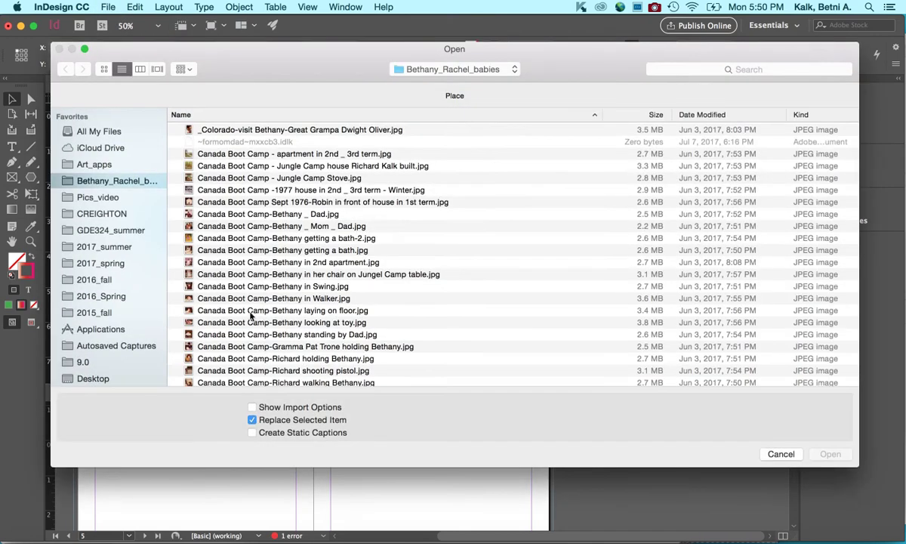
left_click(259, 299)
double_click(259, 299)
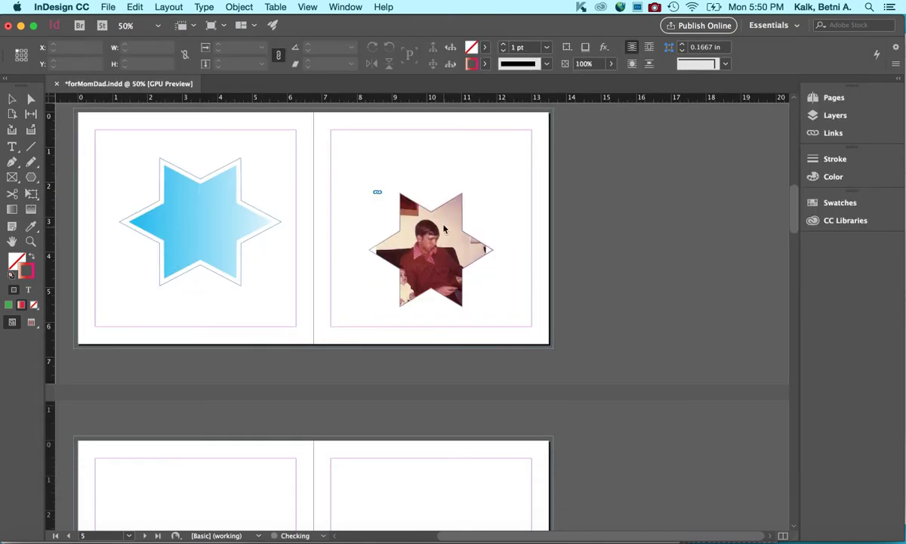
left_click(350, 139)
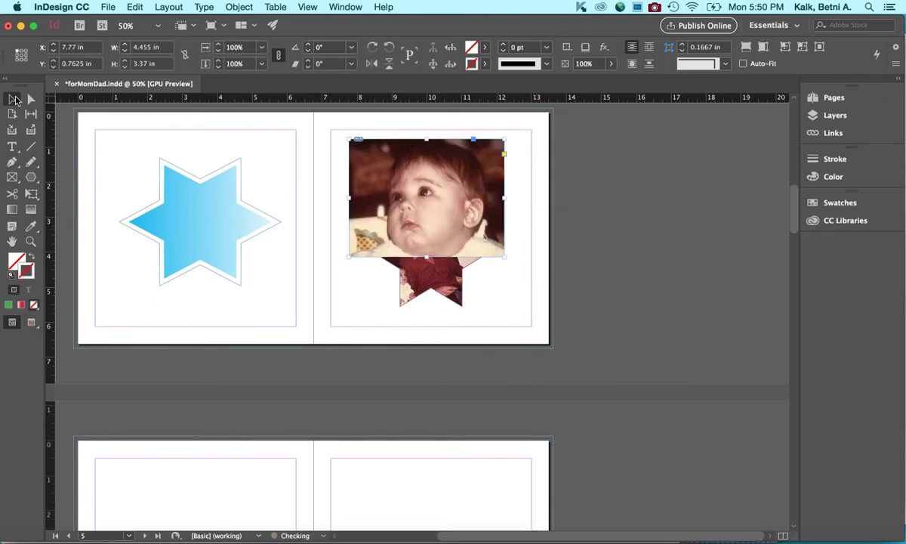
left_click(13, 100)
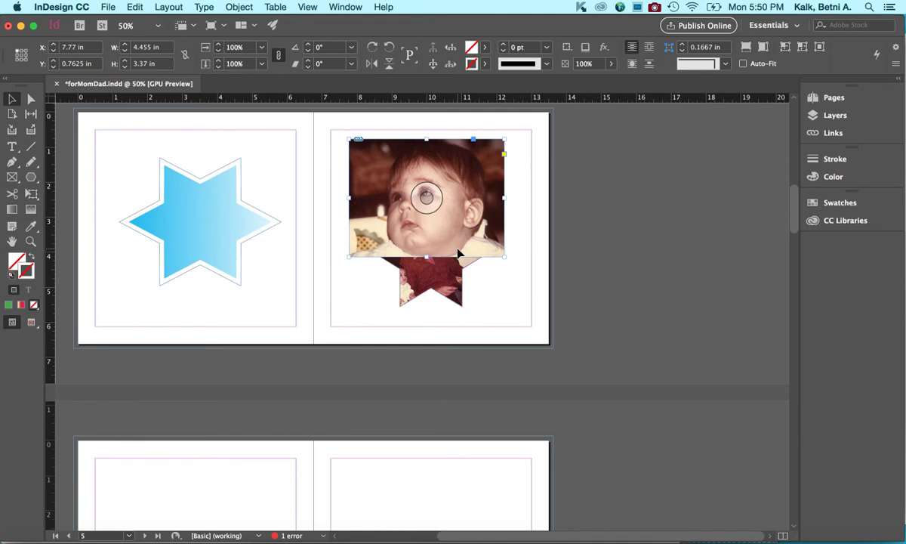
key("super+z")
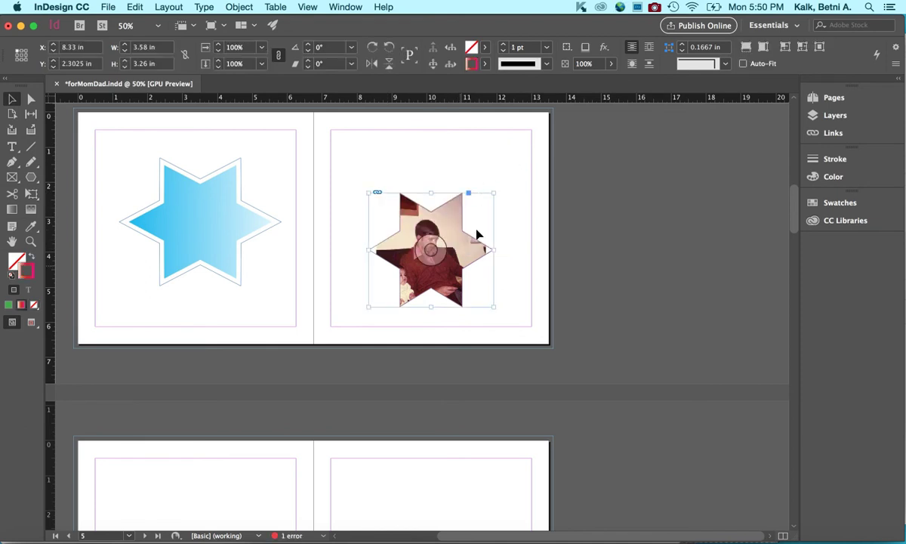
Step: Try the proportional and content-to-frame fitting options on the star photo, keeping Fill frame proportionally with the content centered
left_click(745, 52)
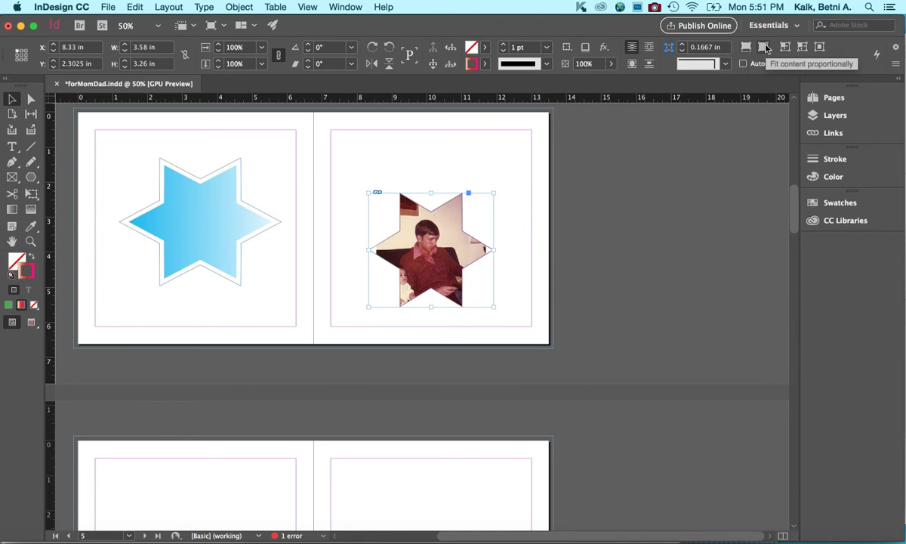
left_click(766, 48)
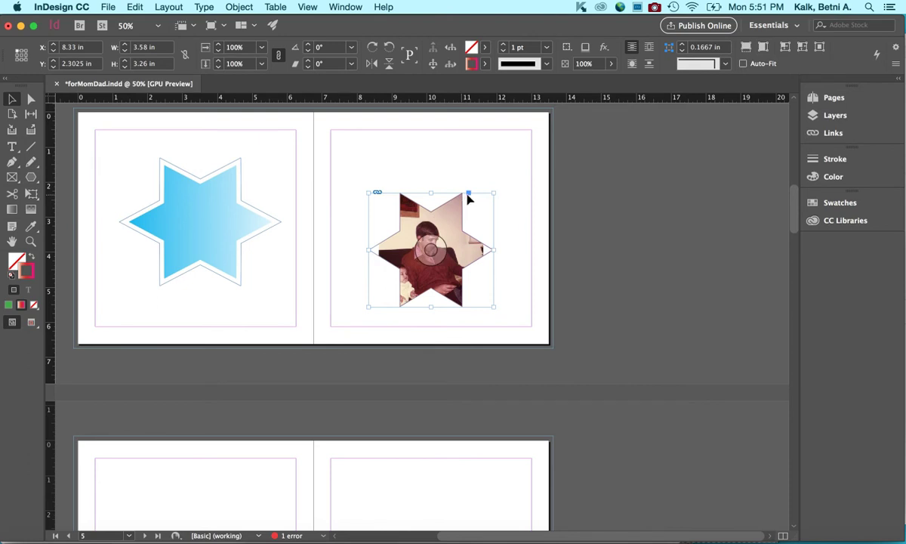
left_click(744, 48)
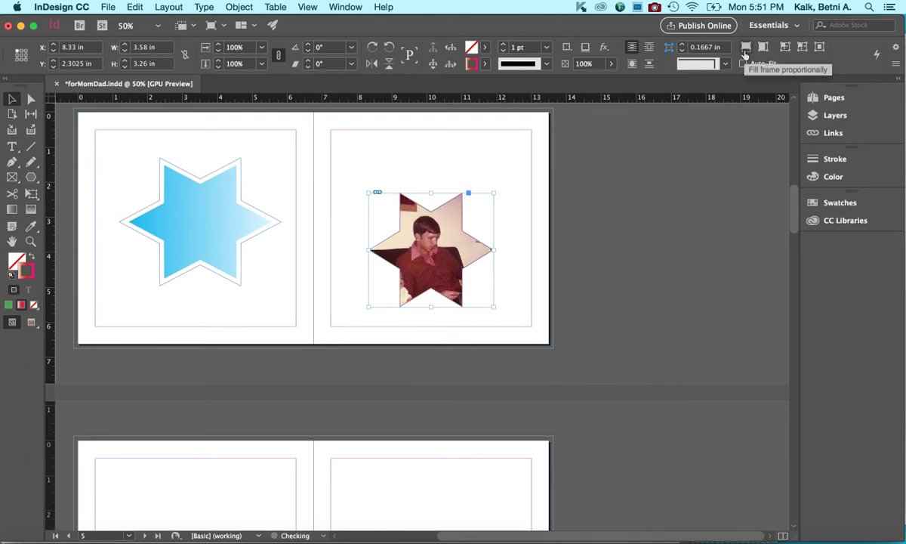
left_click(783, 48)
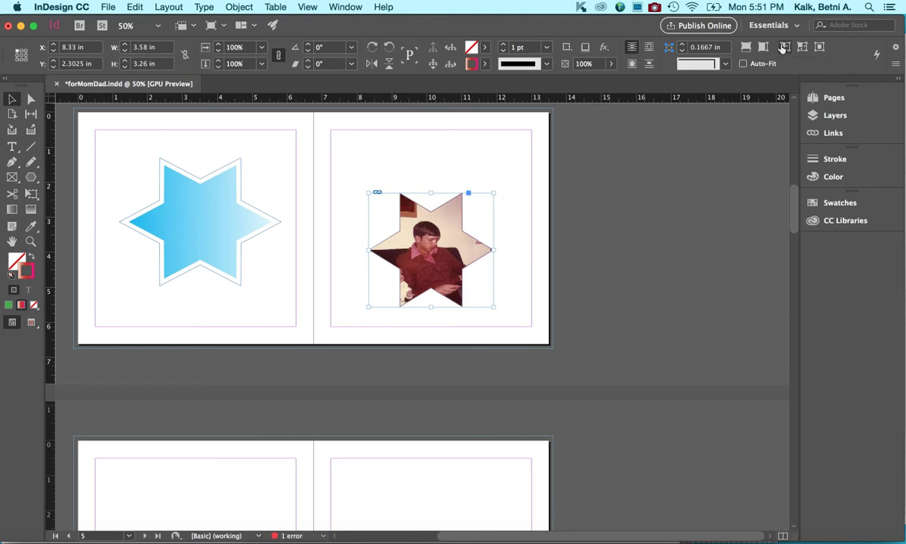
key("super+z")
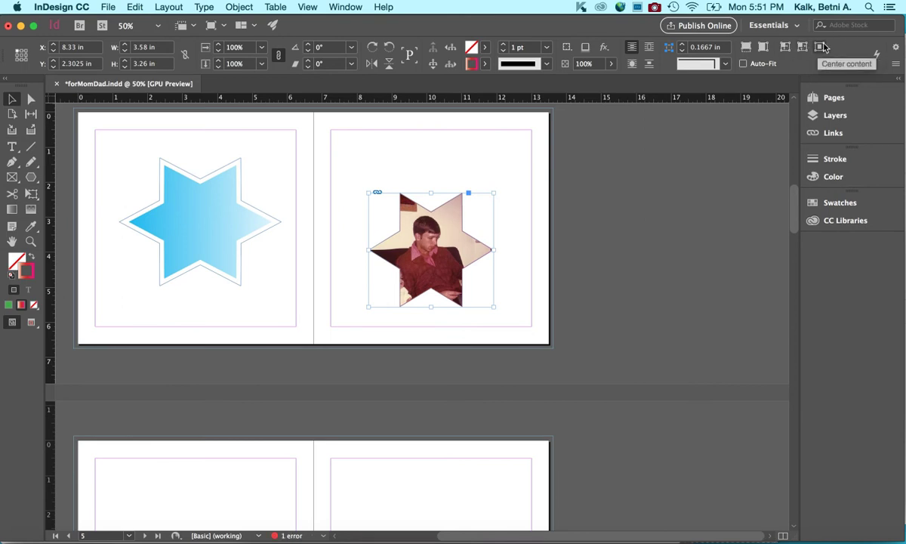
left_click(824, 46)
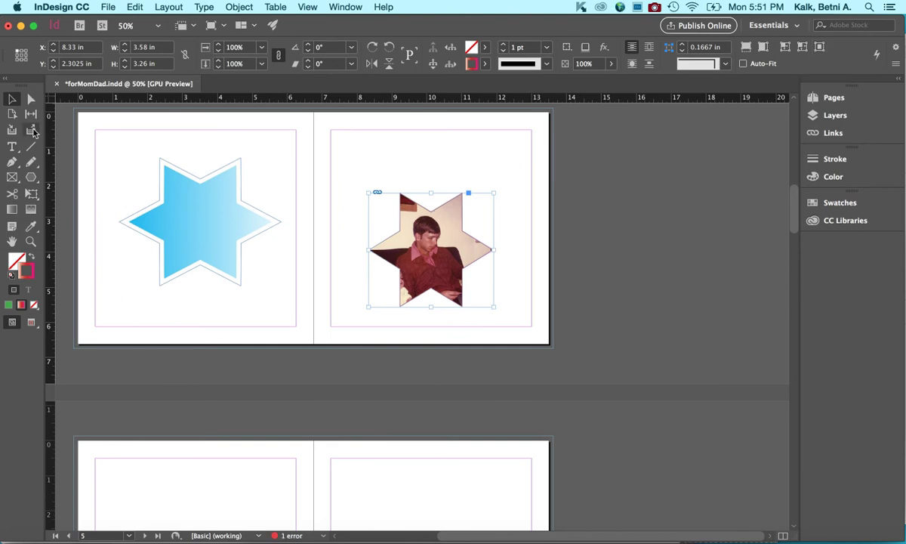
left_click(109, 6)
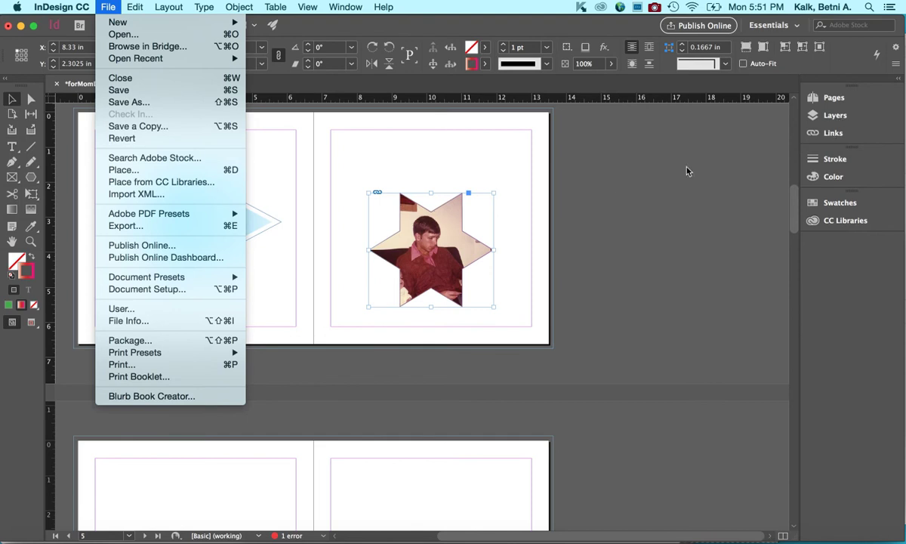
left_click(484, 179)
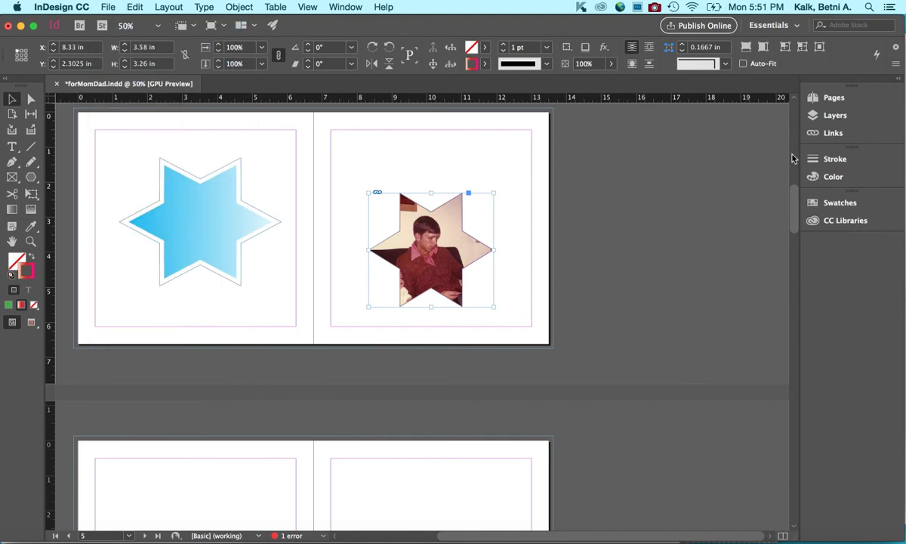
Step: Review the document's linked images, going to the 2nd _ 3rd term apartment photo on page 2 and the star photo on page 5
left_click(832, 133)
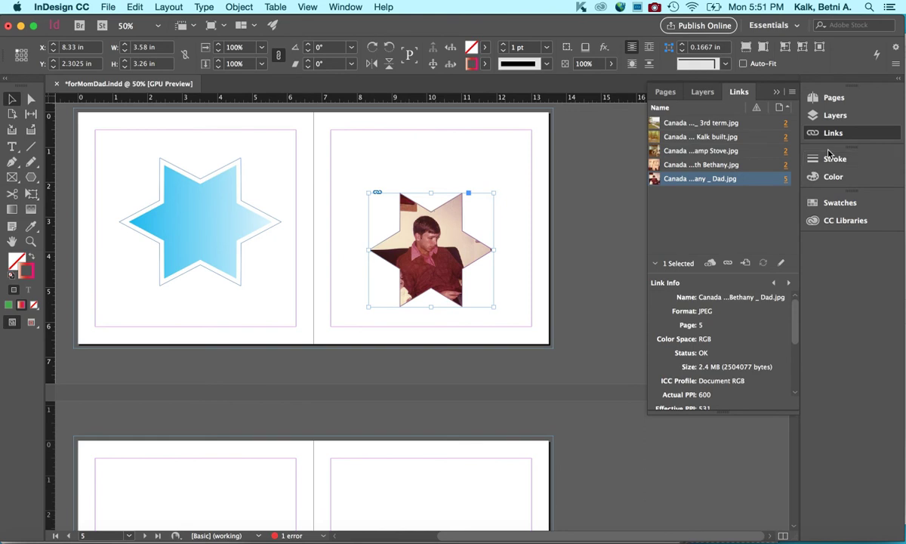
left_click(739, 126)
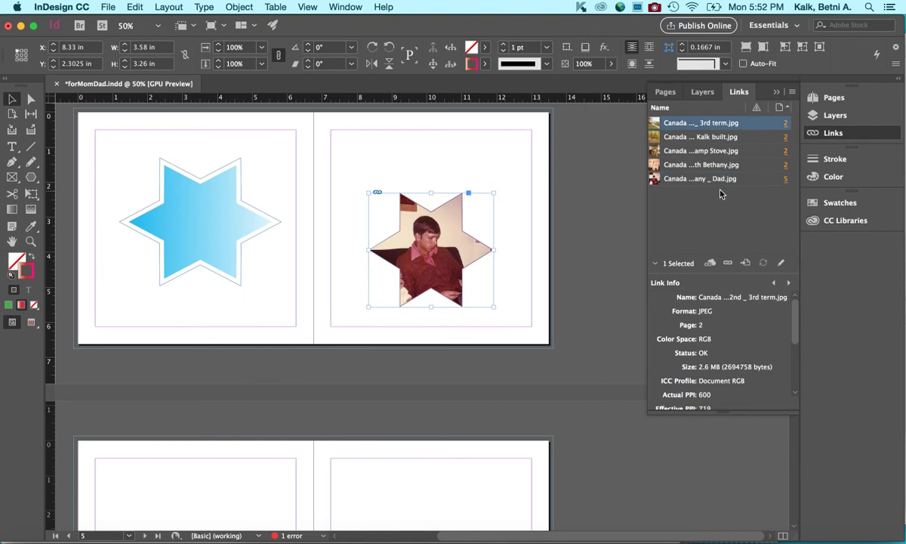
left_click(787, 125)
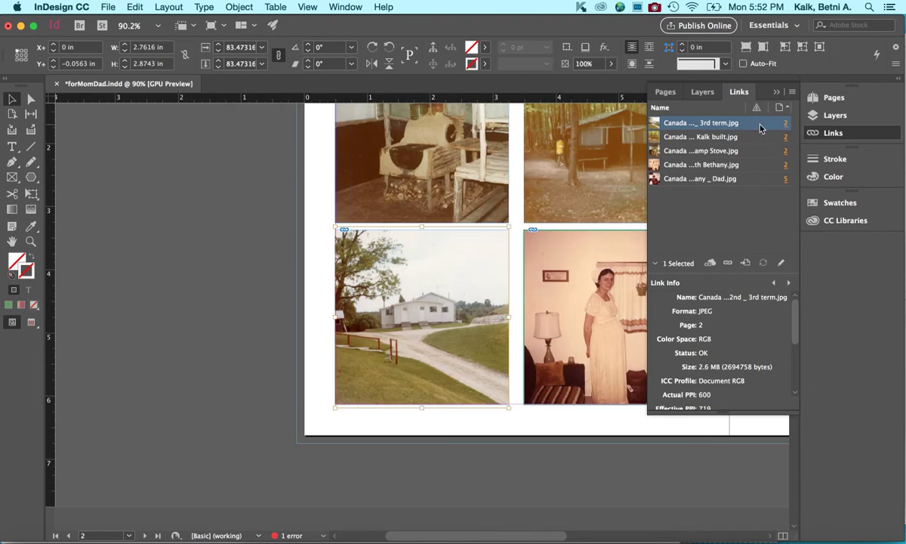
left_click_drag(542, 249, 497, 295)
scroll(497, 294, "right", 5)
scroll(496, 294, "up", 2)
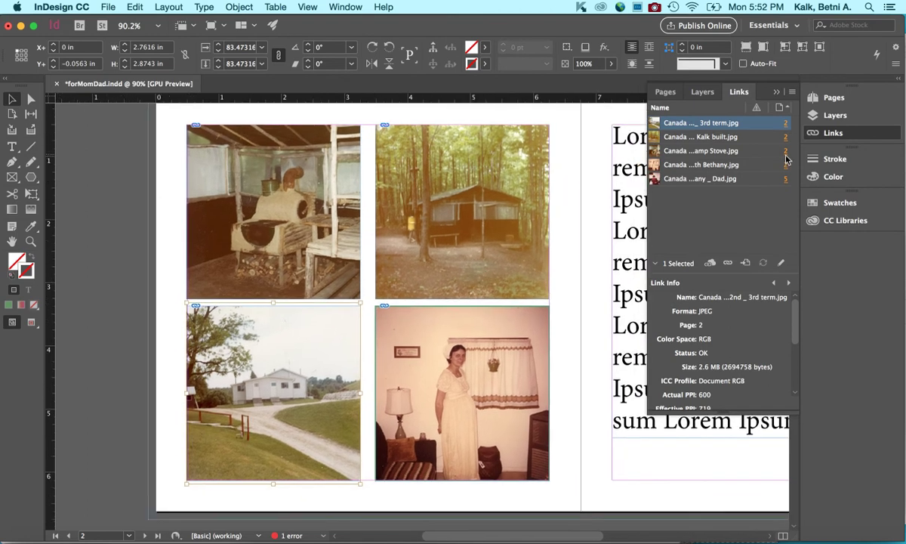
left_click(785, 178)
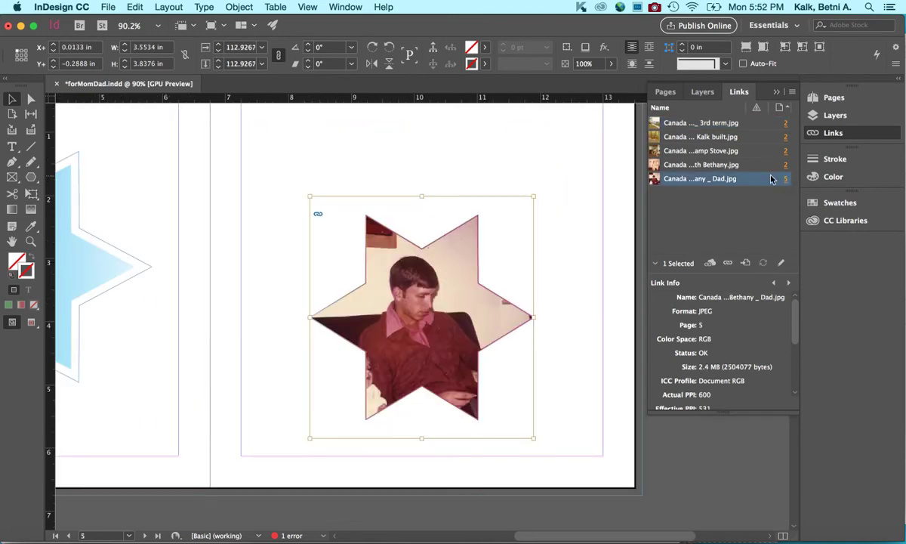
left_click(761, 125)
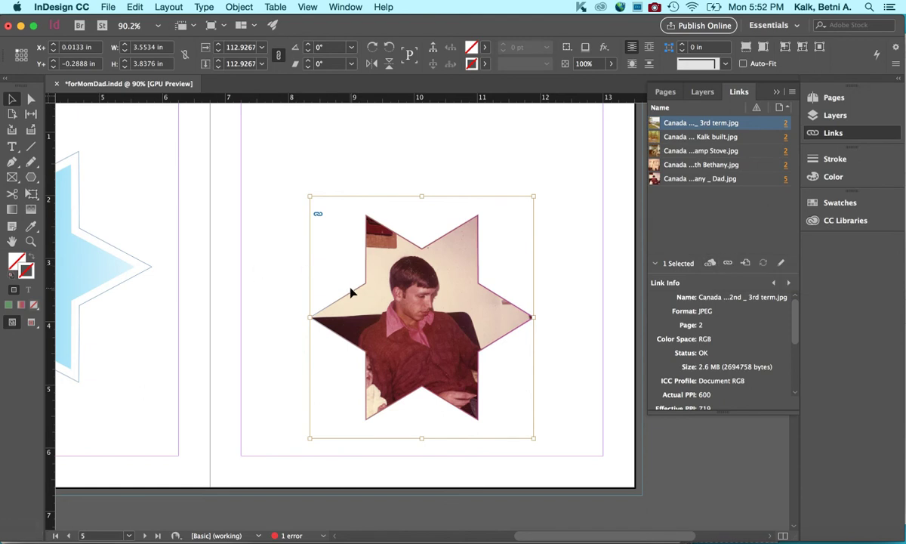
left_click(329, 271)
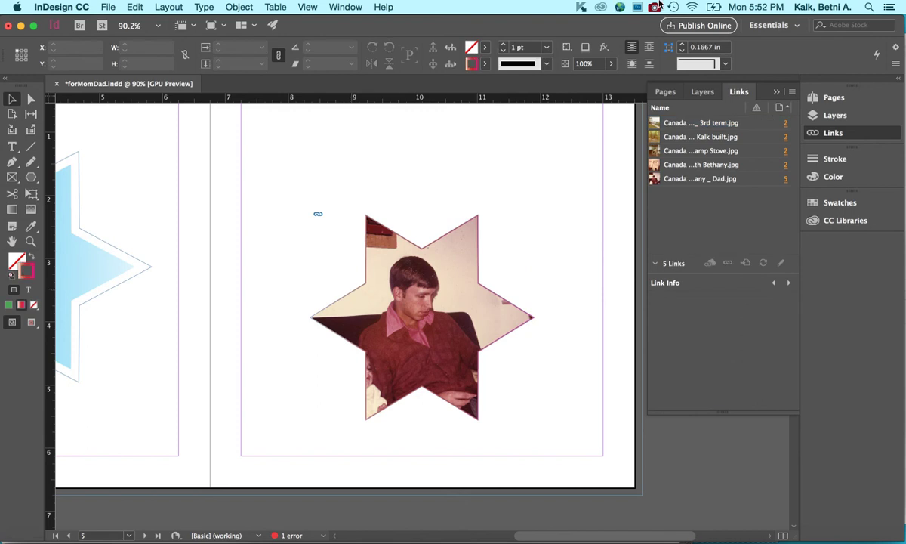
left_click(654, 6)
left_click(407, 180)
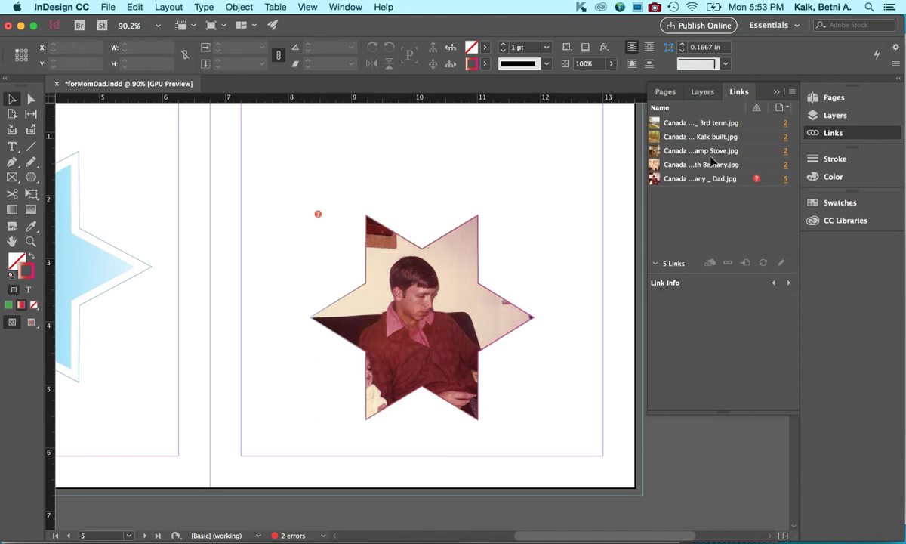
Step: Relink the star's missing photo to its Canada Boot Camp image file in the "moved" folder, without import options
mouse_move(759, 183)
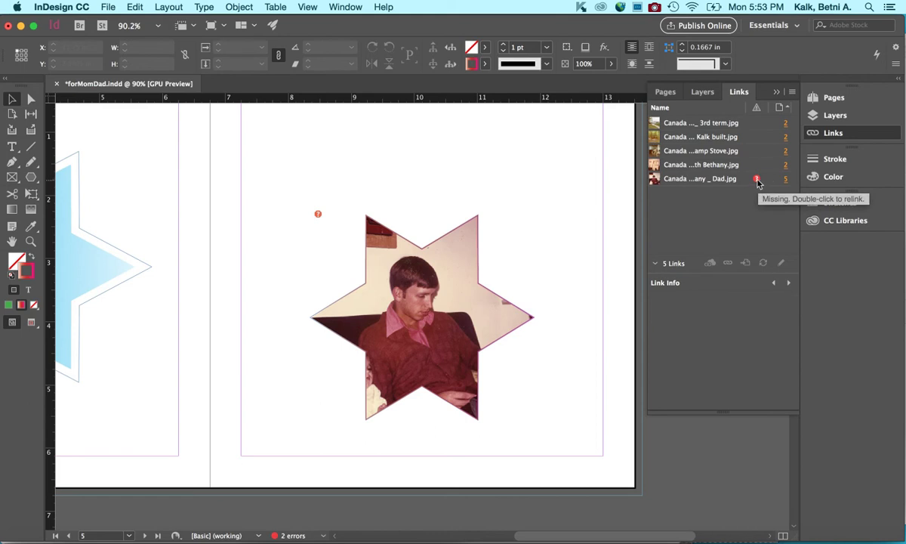
double_click(757, 181)
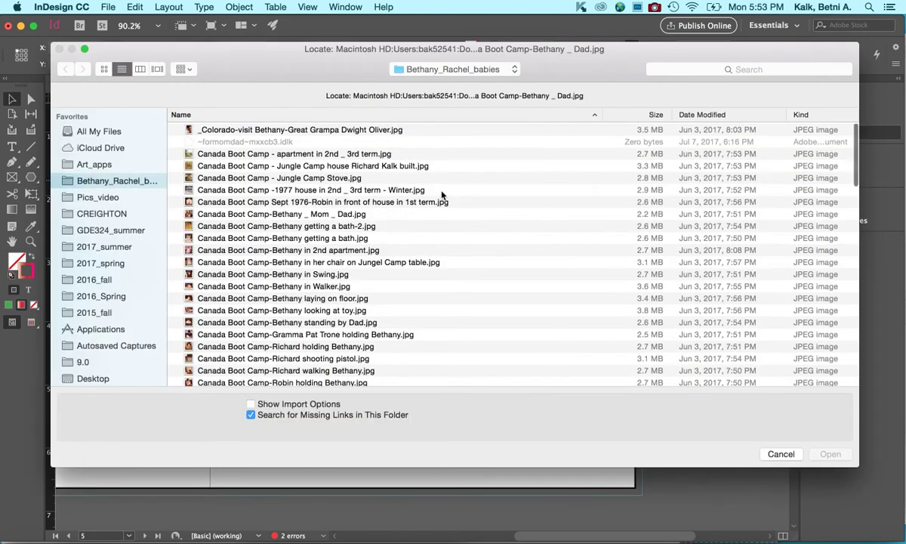
scroll(245, 264, "down", 15)
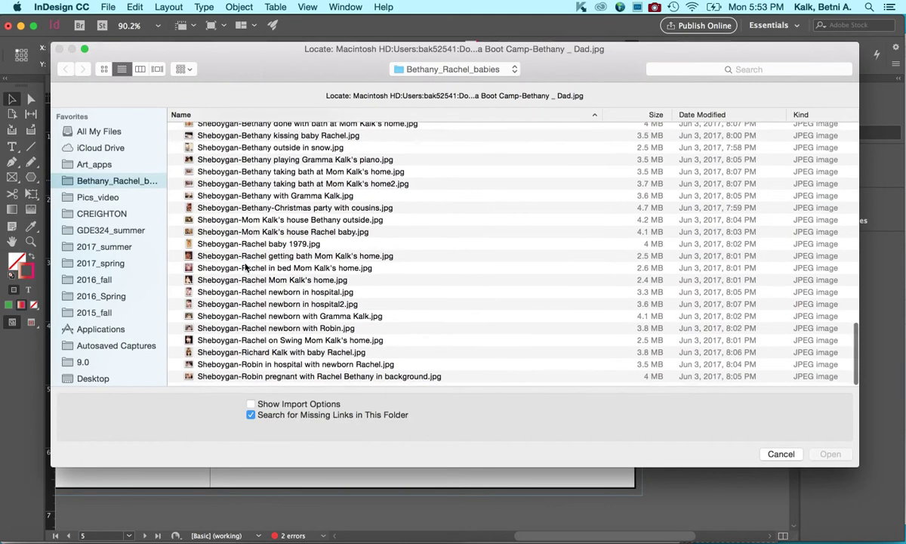
scroll(245, 265, "up", 10)
scroll(245, 268, "down", 2)
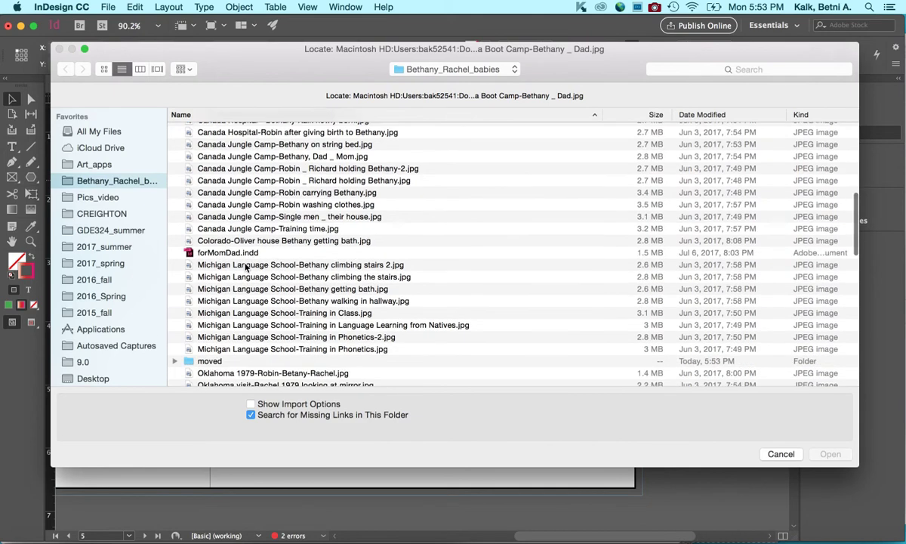
left_click(215, 362)
double_click(215, 362)
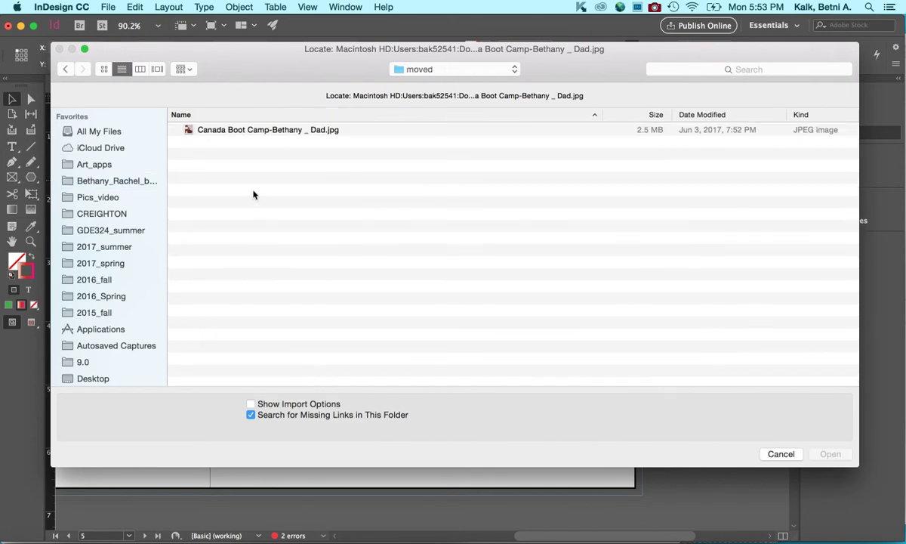
left_click(264, 130)
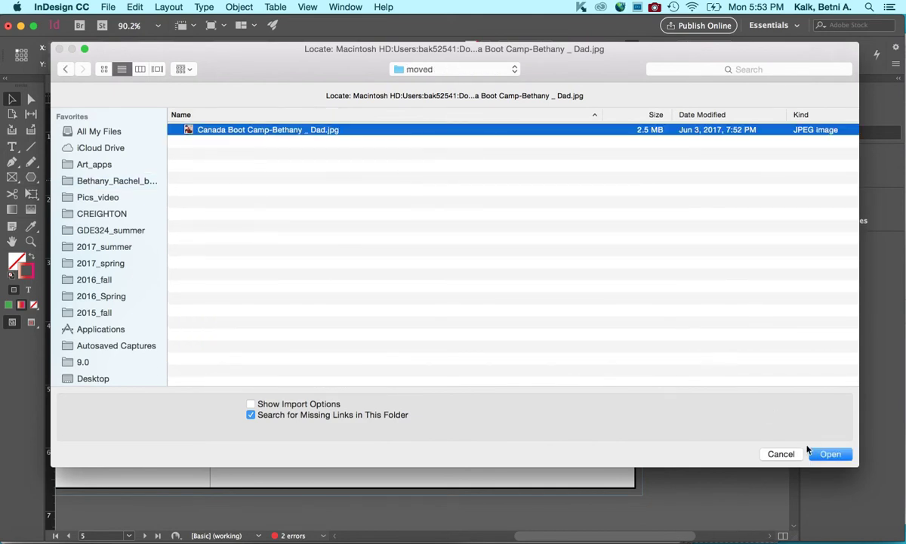
left_click(829, 453)
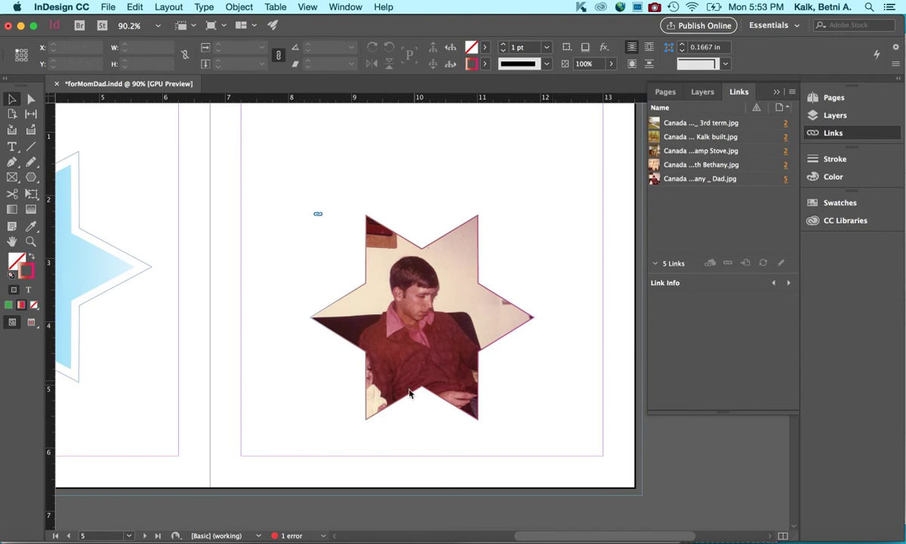
Step: Review the document's preflight errors under the Basic working profile
double_click(286, 536)
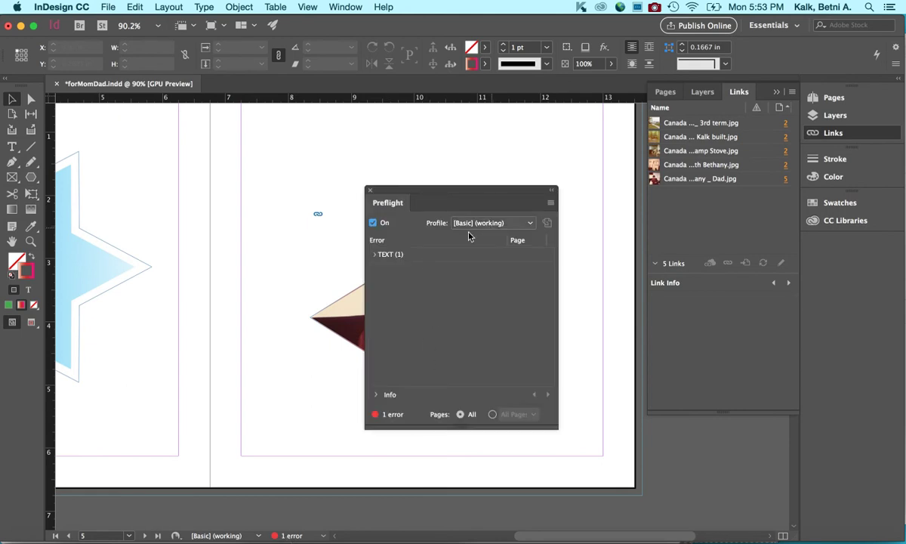
left_click(369, 191)
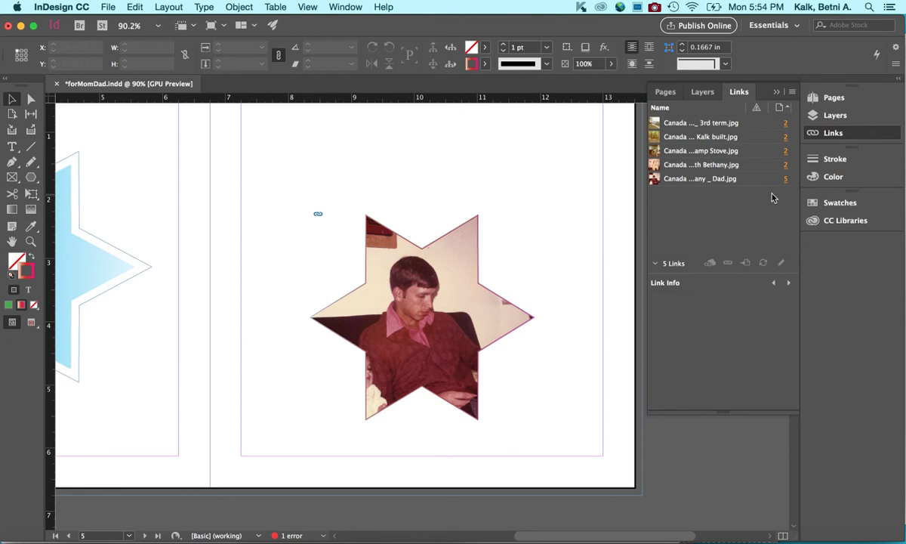
Step: Embed the linked 2nd _ 3rd term photo from page 2 in the document
left_click(759, 123)
left_click(792, 92)
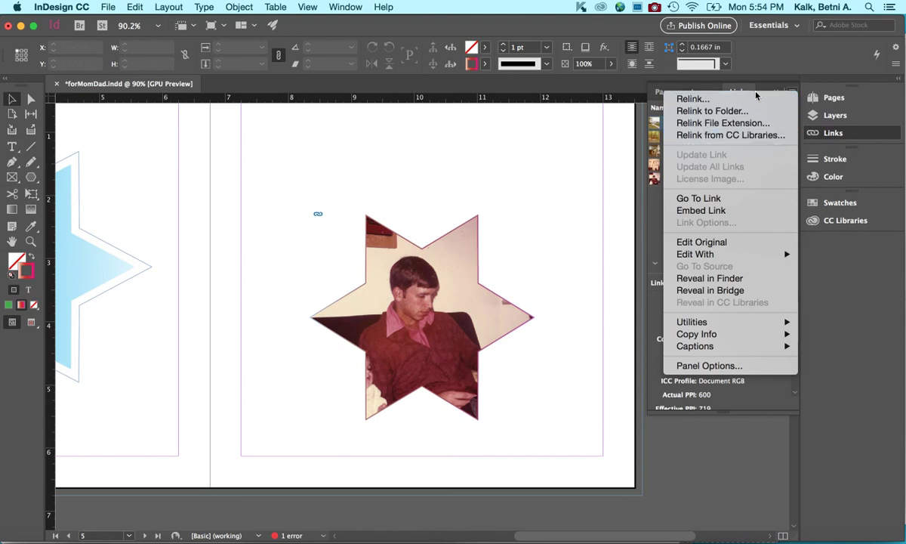
left_click(713, 211)
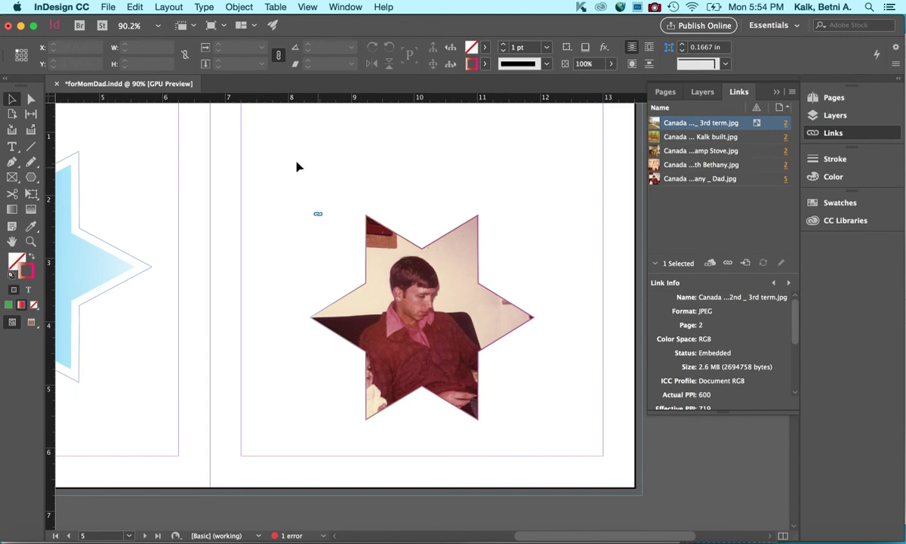
Step: Review the Adobe PDF presets and the available export formats, trying JPEG, and cancel the export
left_click(111, 7)
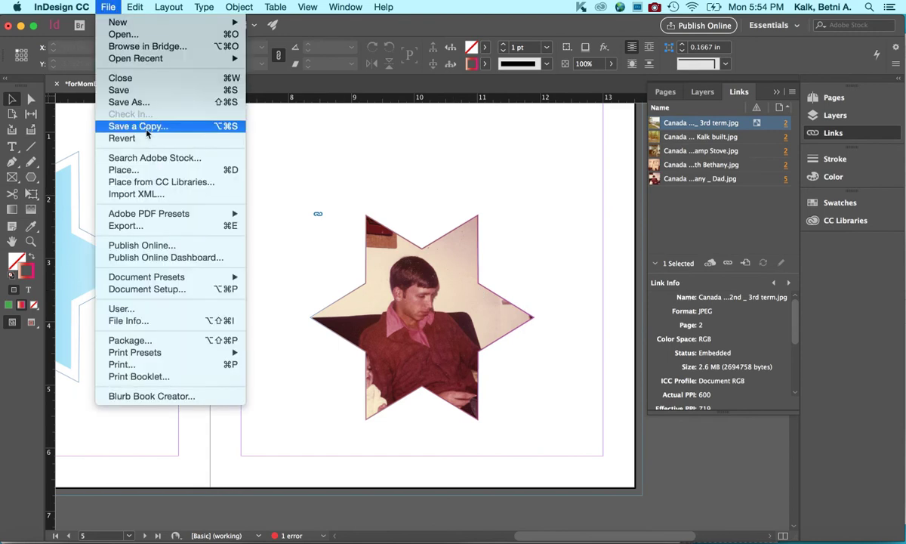
mouse_move(143, 217)
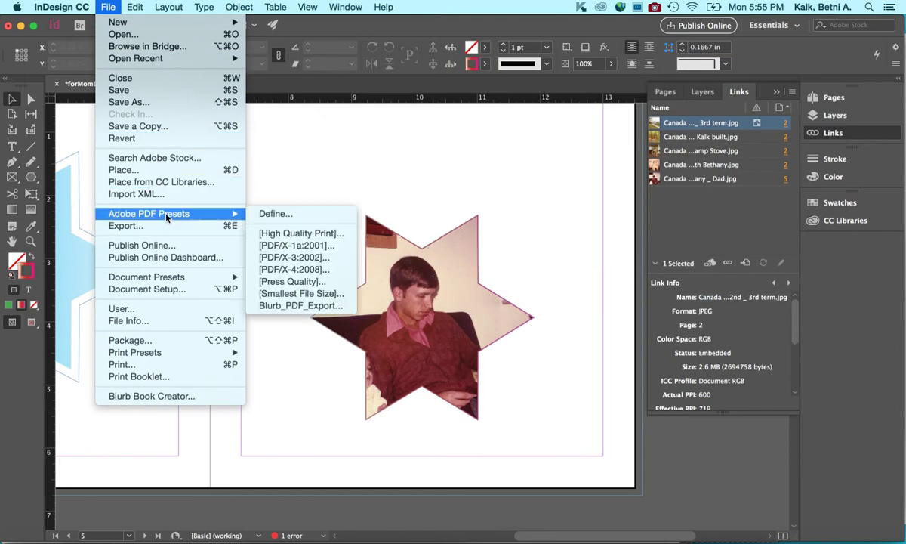
mouse_move(234, 214)
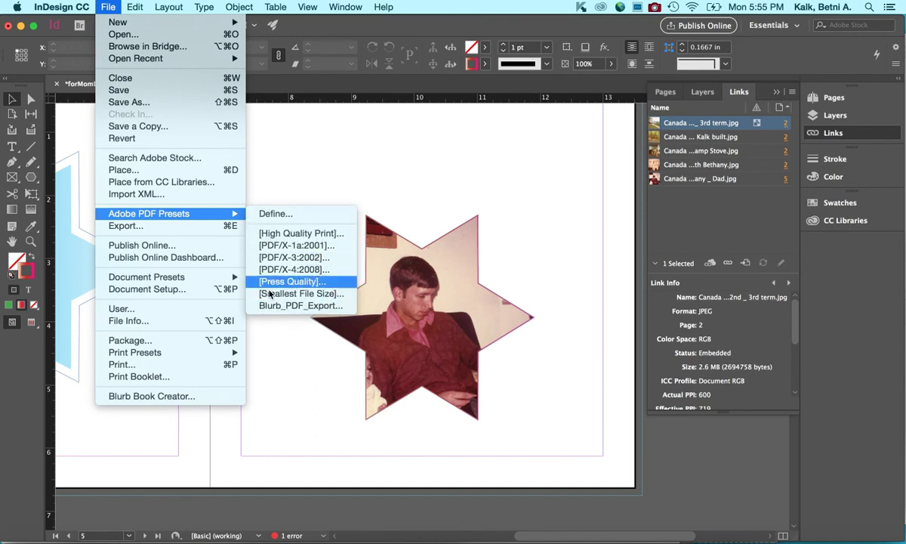
left_click(166, 226)
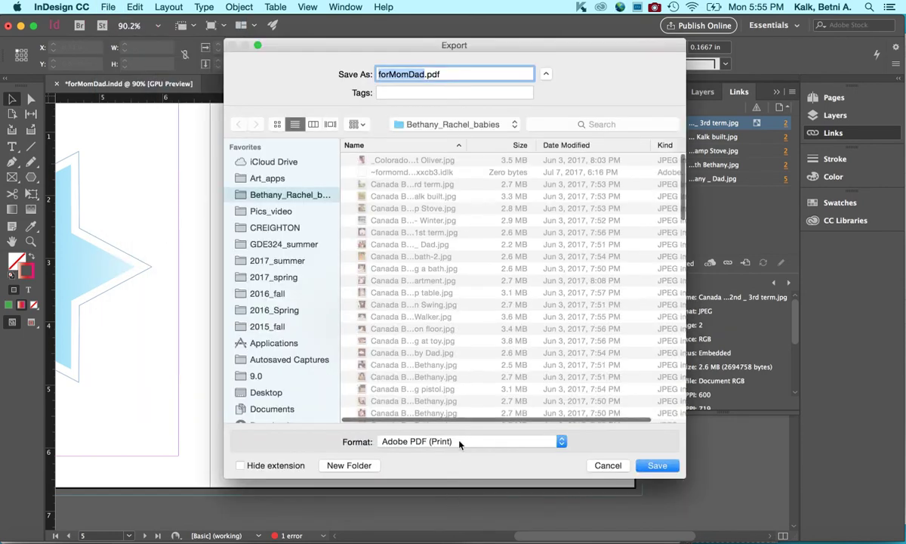
left_click(459, 442)
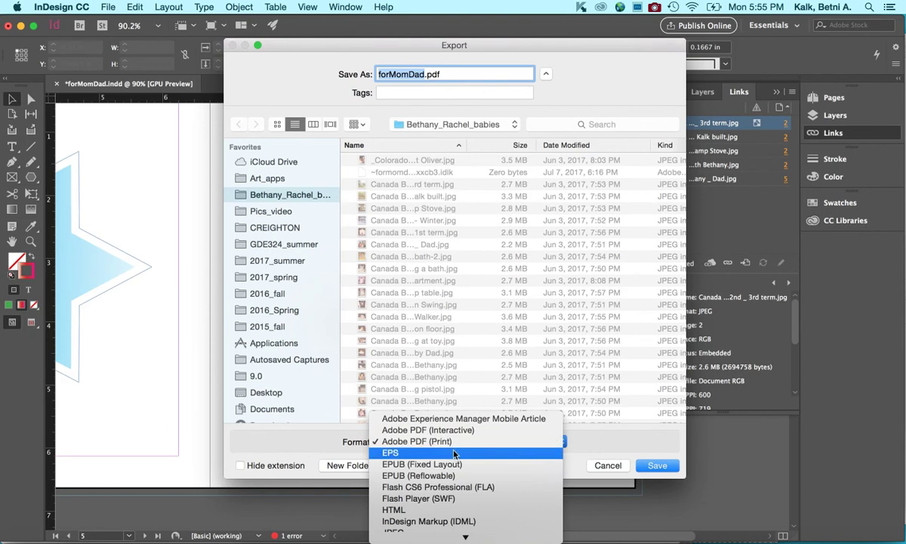
scroll(451, 459, "down", 2)
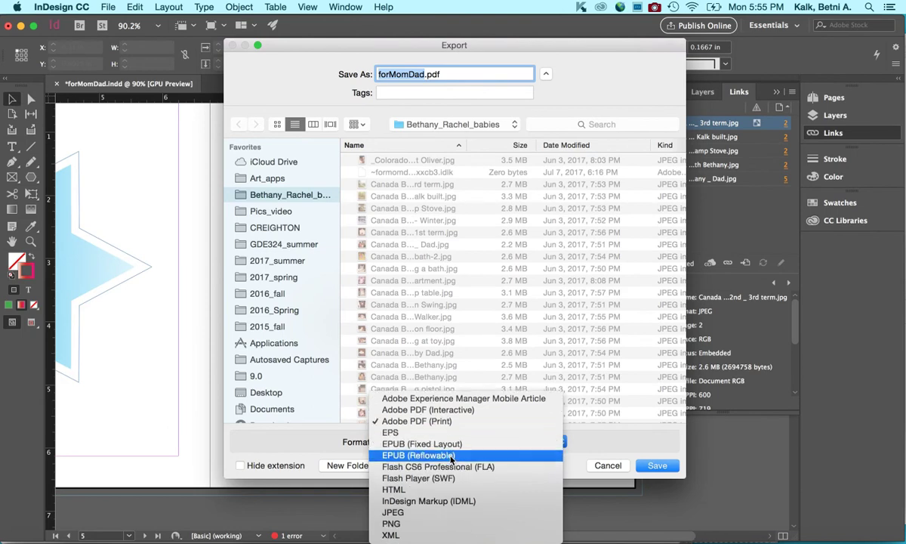
left_click(439, 513)
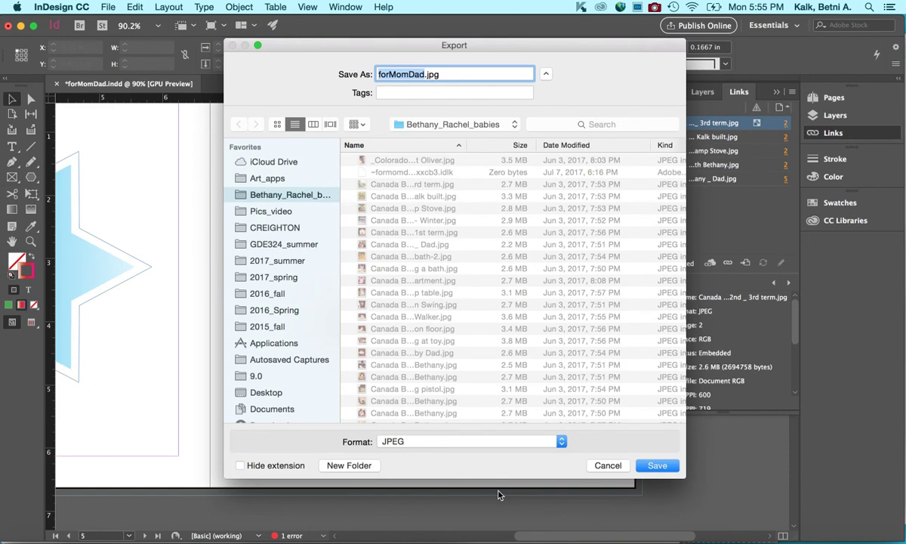
left_click(607, 465)
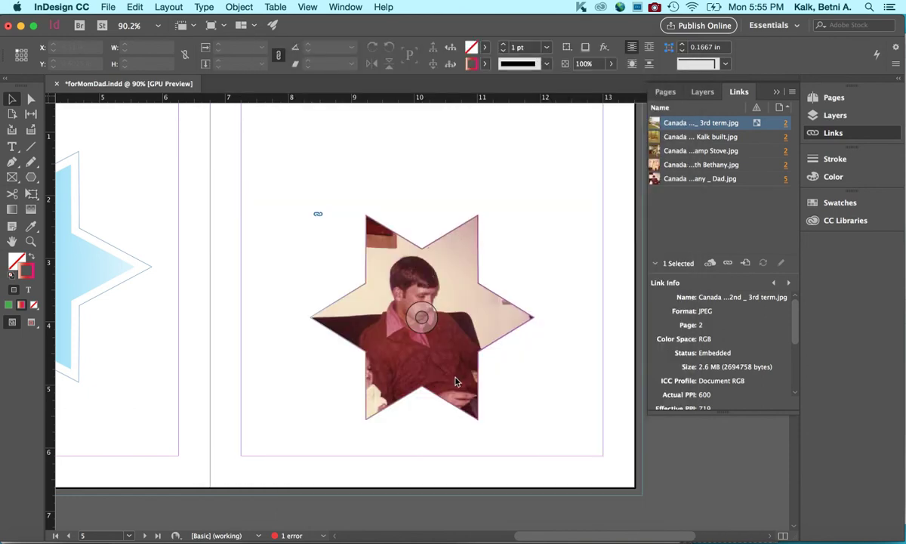
left_click(108, 7)
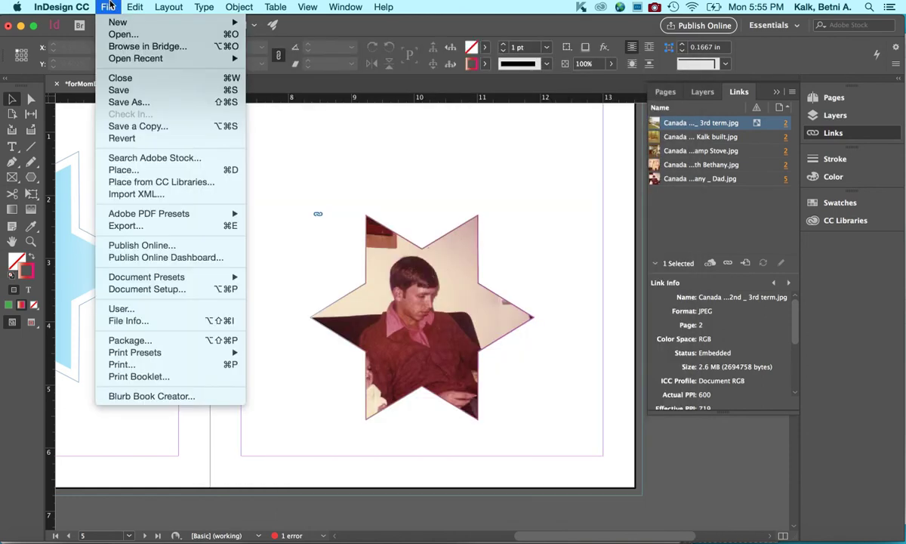
mouse_move(132, 277)
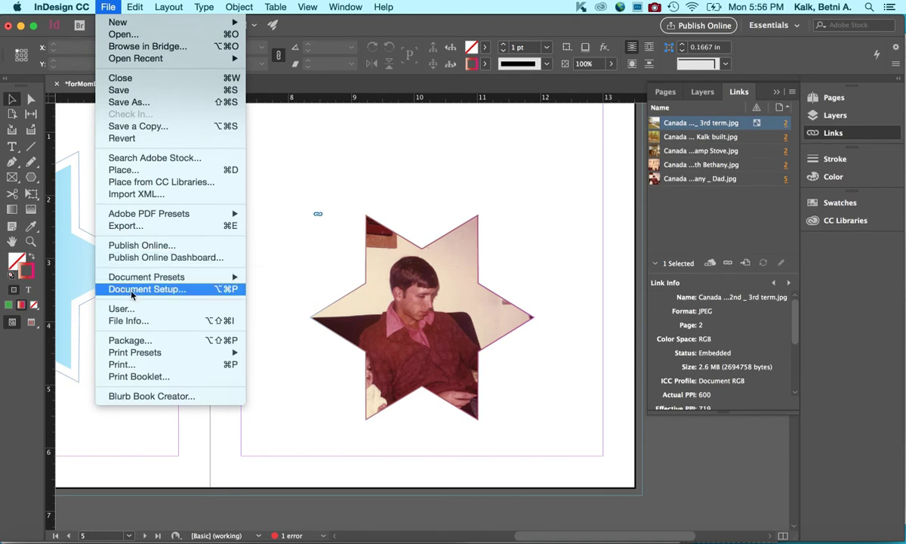
left_click(653, 6)
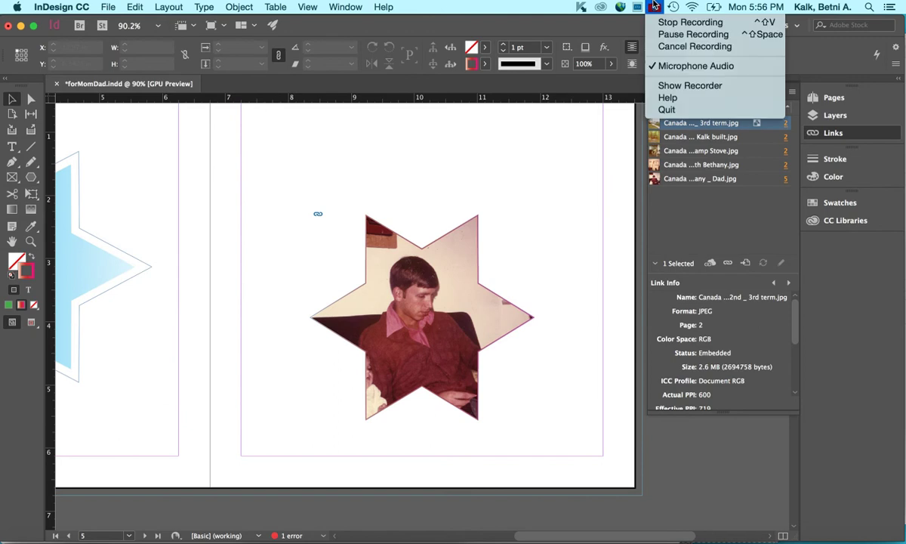
left_click(659, 35)
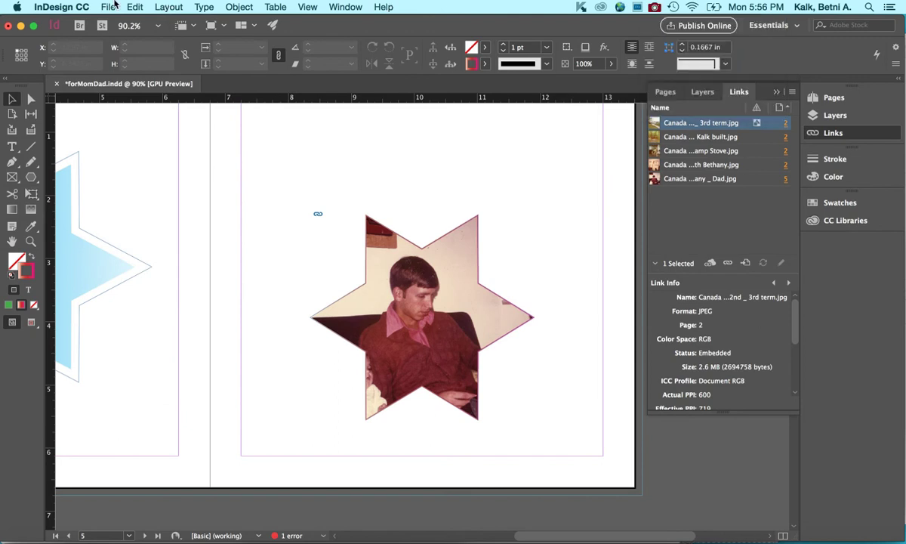
Step: Review the package information on fonts, links and images, and colors and inks, and cancel packaging
left_click(106, 7)
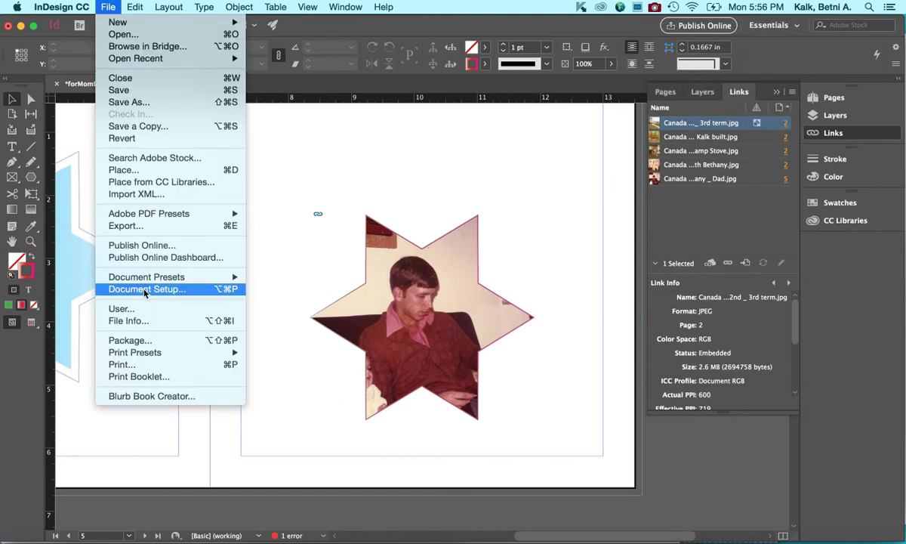
left_click(146, 345)
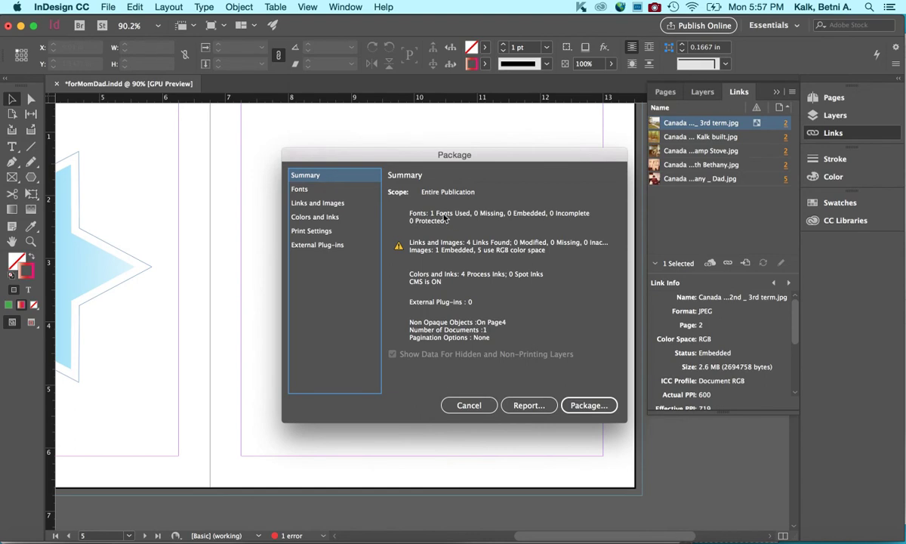
left_click(362, 191)
left_click(357, 203)
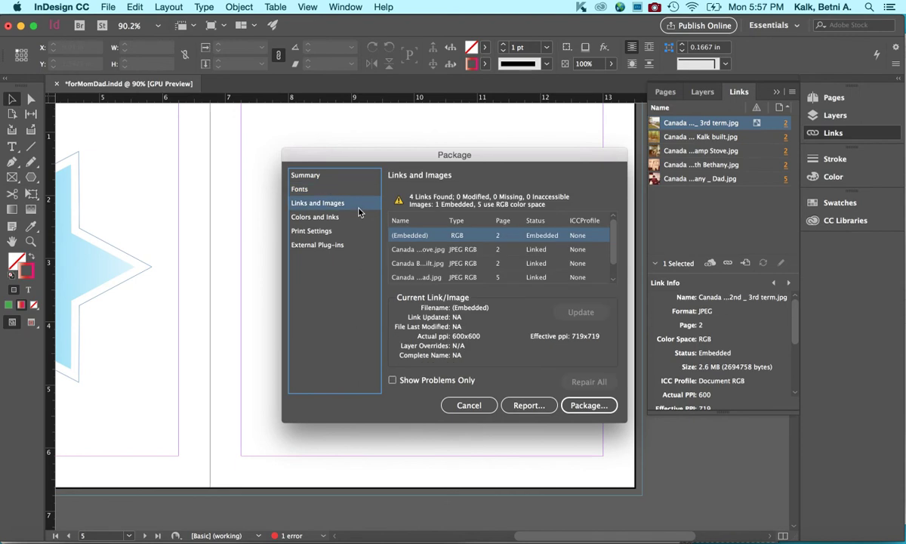
scroll(612, 255, "down", 2)
scroll(612, 254, "up", 2)
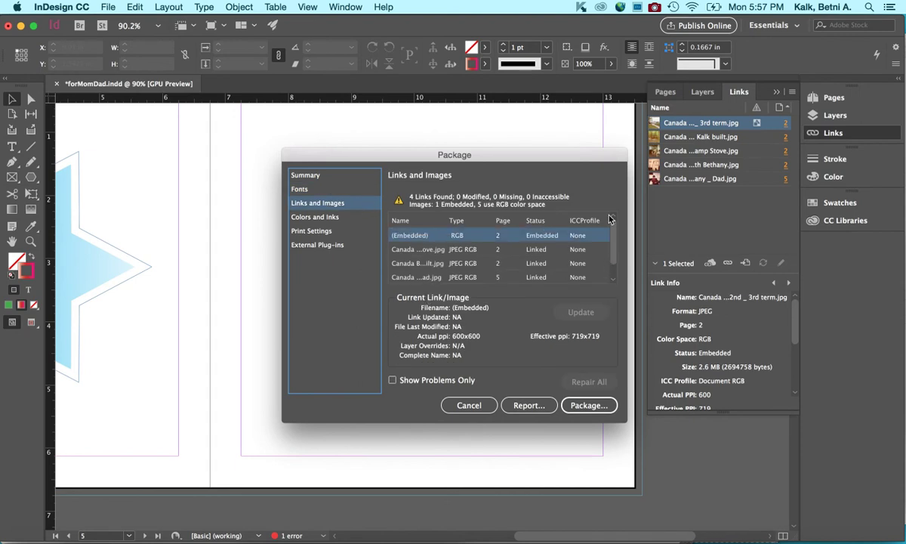
left_click(336, 217)
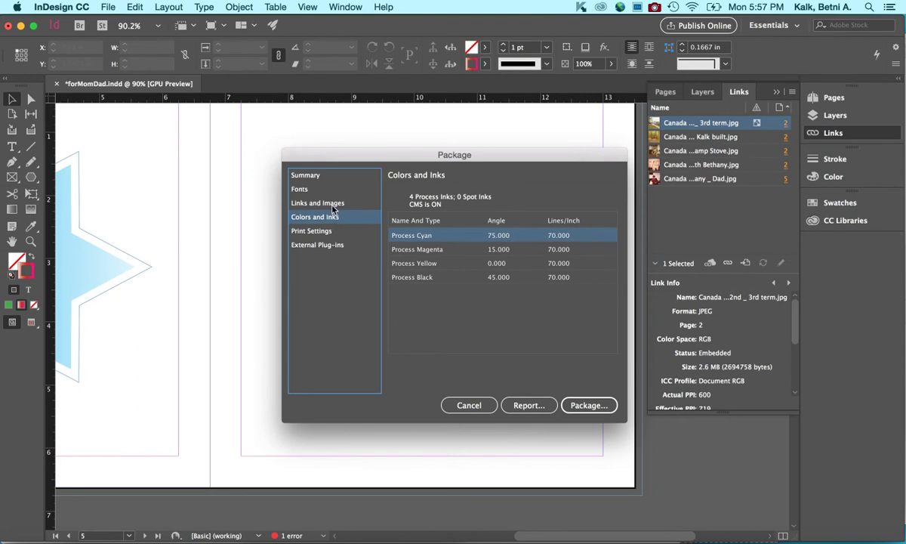
left_click(314, 202)
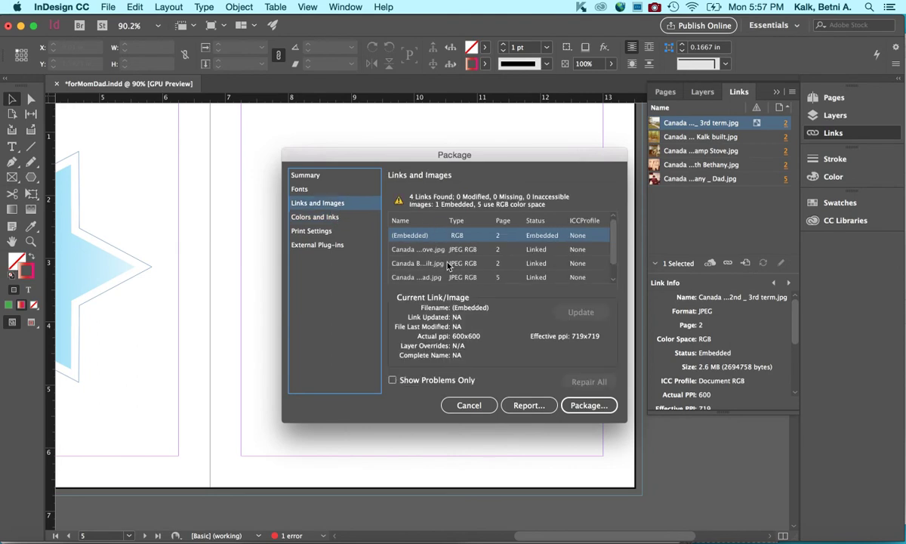
left_click_drag(613, 248, 610, 206)
left_click(582, 416)
left_click(474, 411)
Step: Review the Blurb Book Creator's book details, document files and ordering options, and close it
left_click(108, 6)
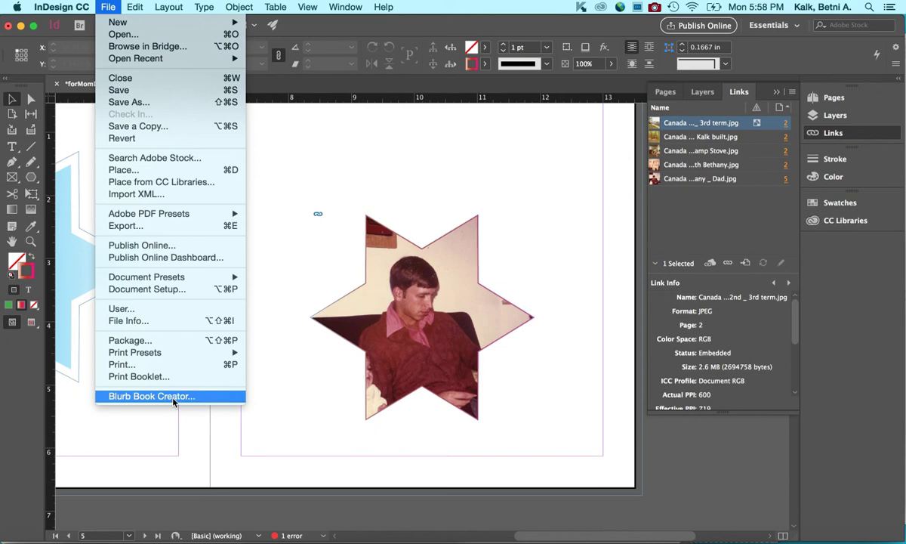
left_click(174, 400)
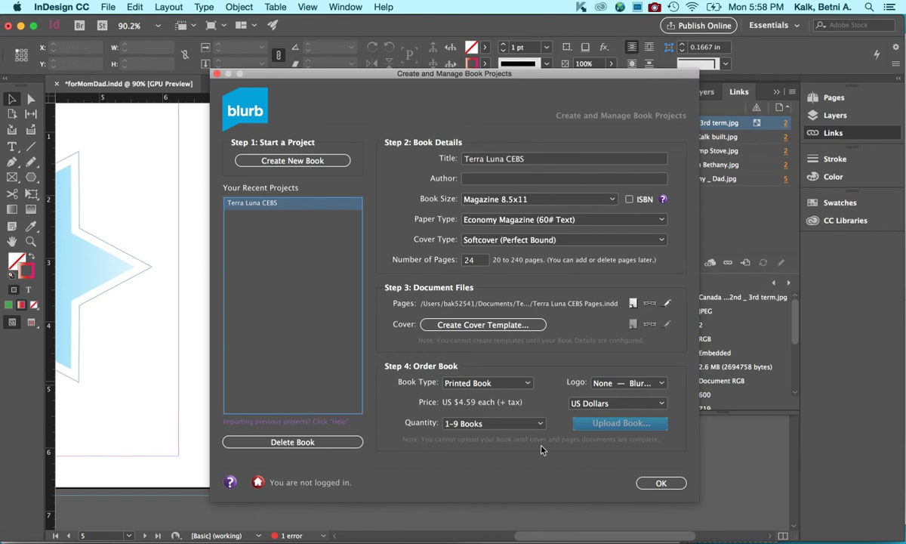
left_click(661, 483)
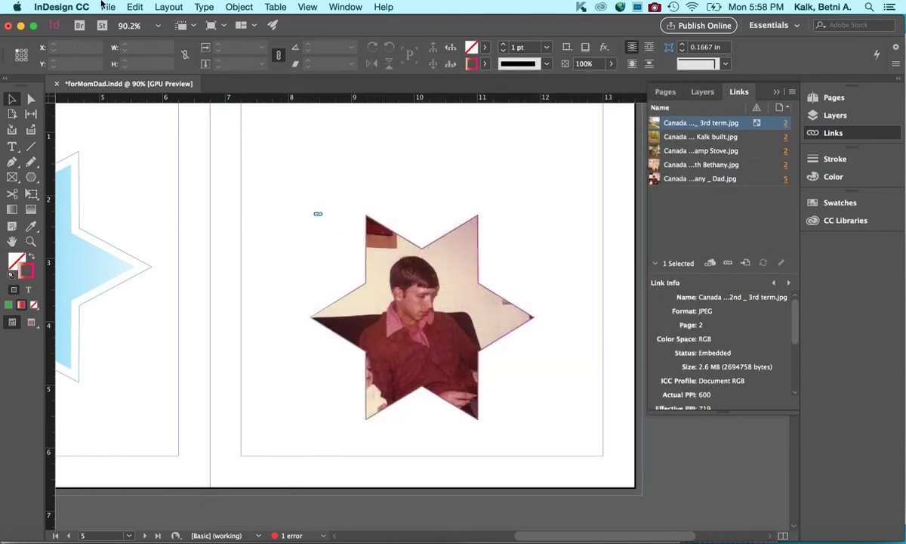
Step: Select the star photo on page 5 and review the programs available for editing it
left_click(104, 6)
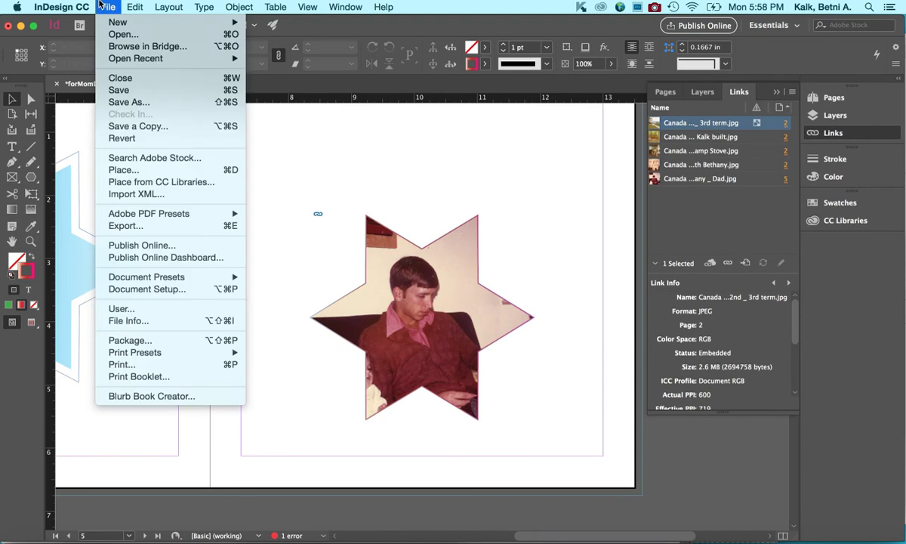
mouse_move(129, 6)
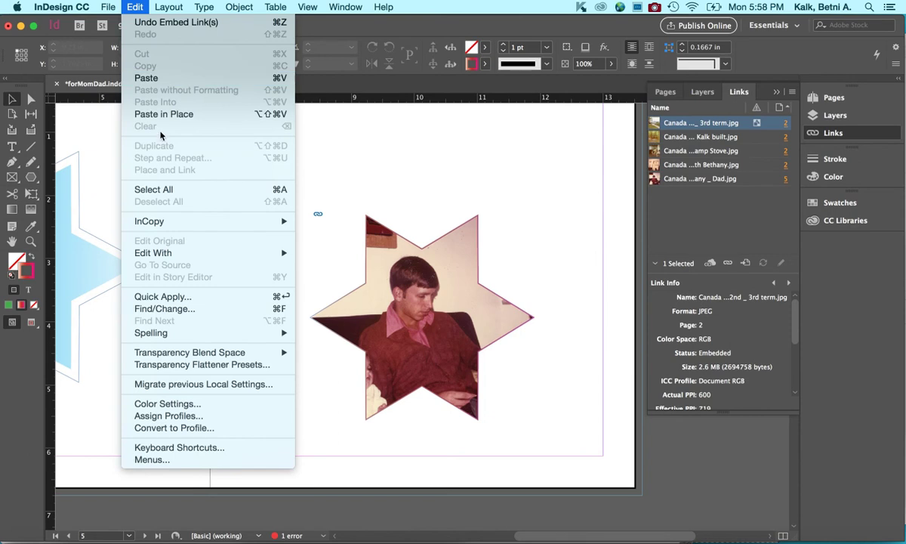
left_click(405, 199)
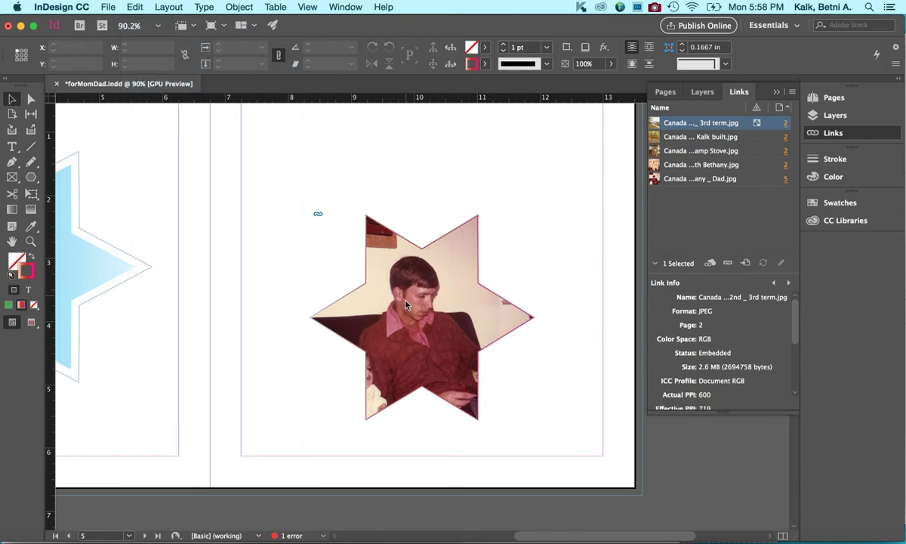
left_click(361, 227)
left_click(135, 6)
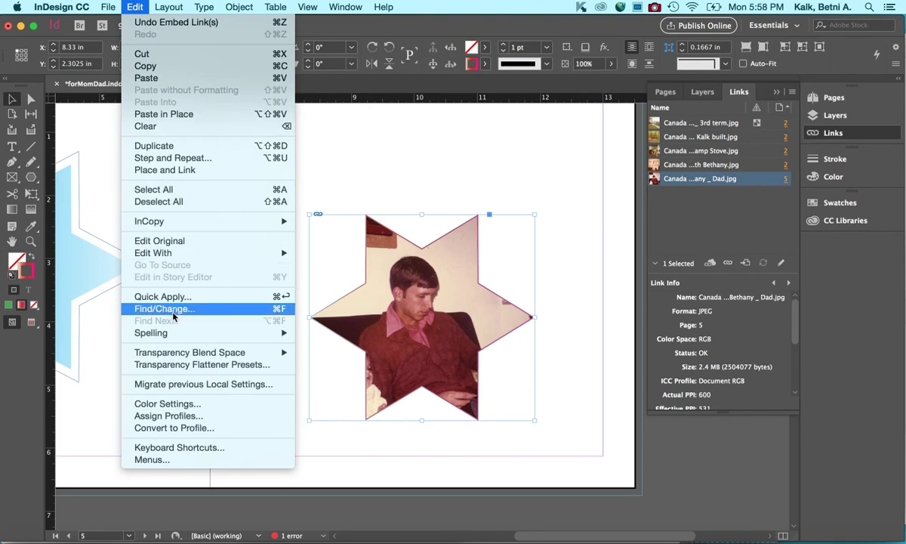
mouse_move(178, 258)
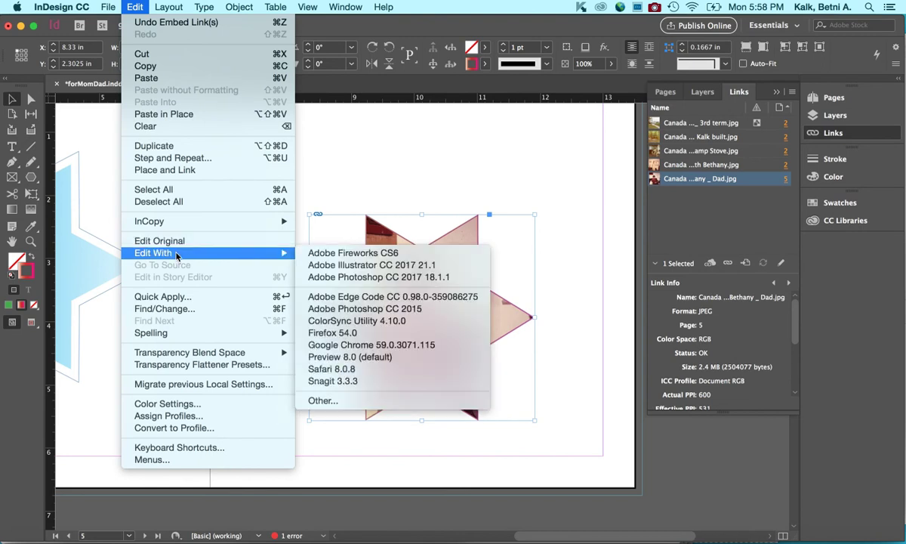
Step: Review the document's page commands, including inserting, moving, duplicating and deleting pages, page transitions and page shuffling
mouse_move(108, 6)
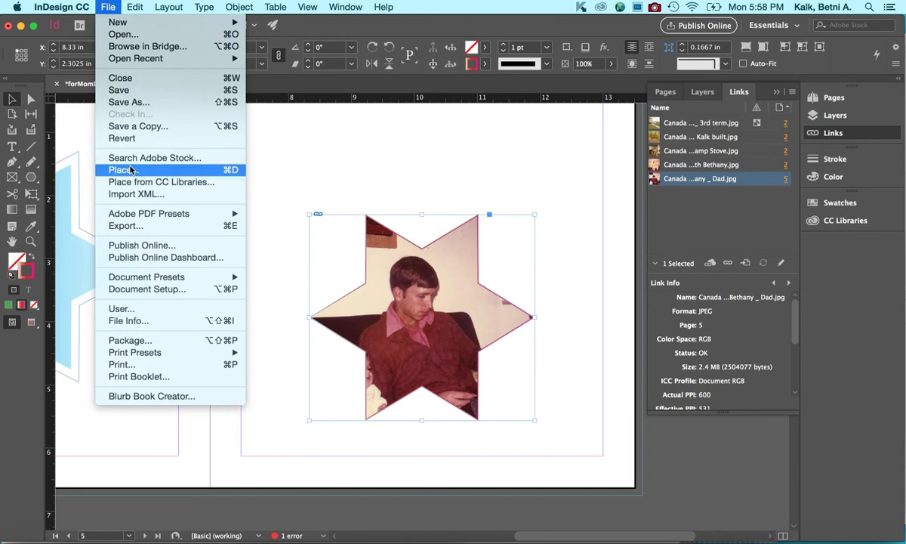
mouse_move(168, 6)
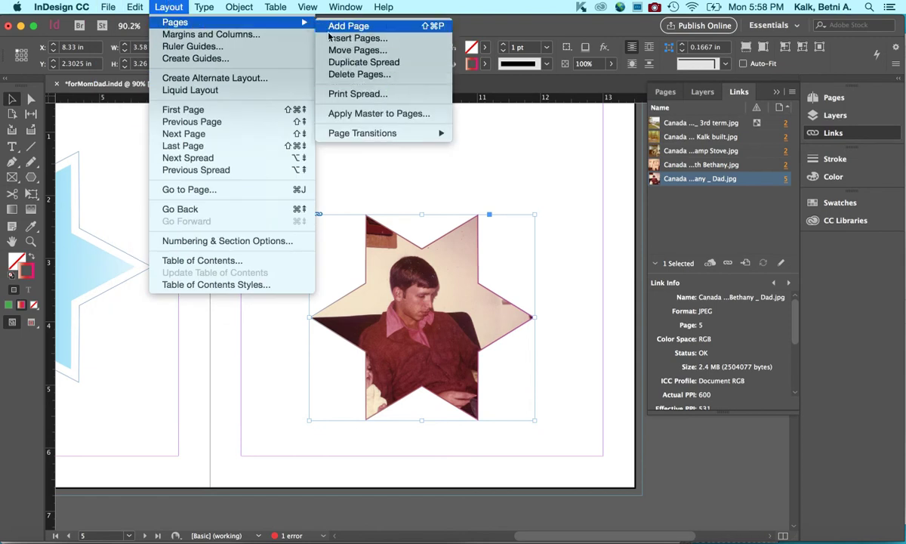
left_click(170, 6)
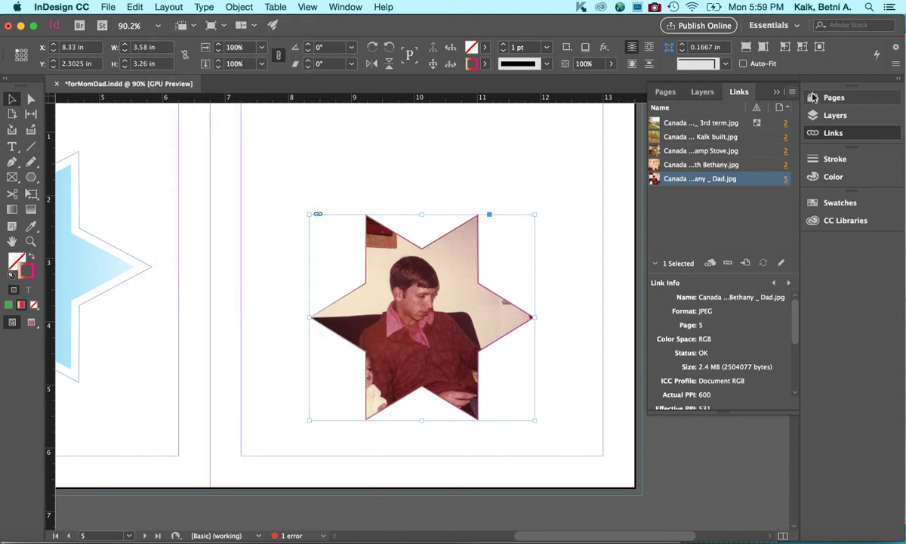
left_click(834, 98)
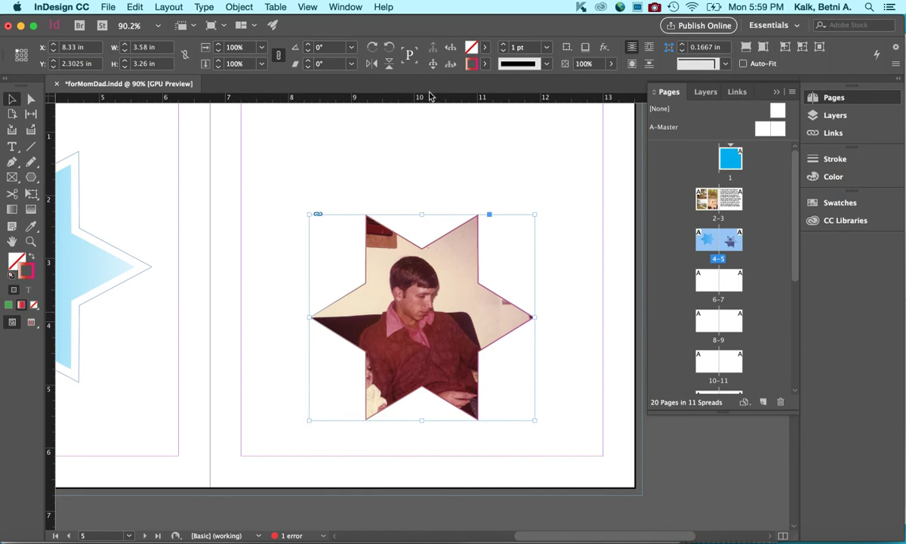
left_click(169, 6)
mouse_move(177, 29)
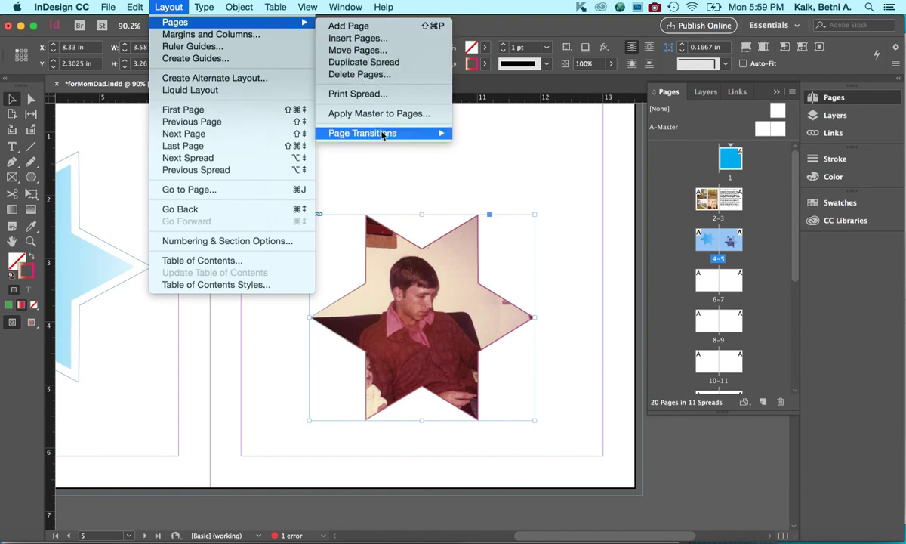
left_click(791, 91)
left_click(791, 92)
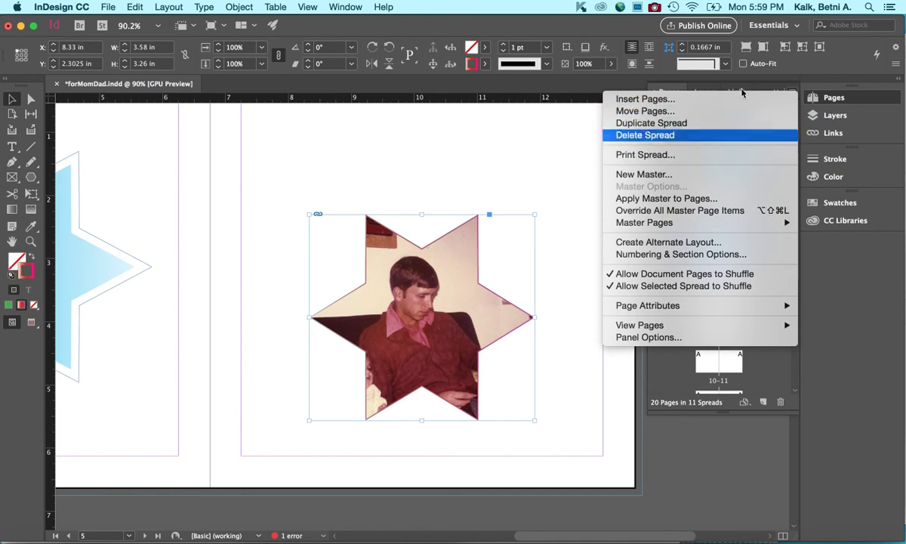
left_click(701, 274)
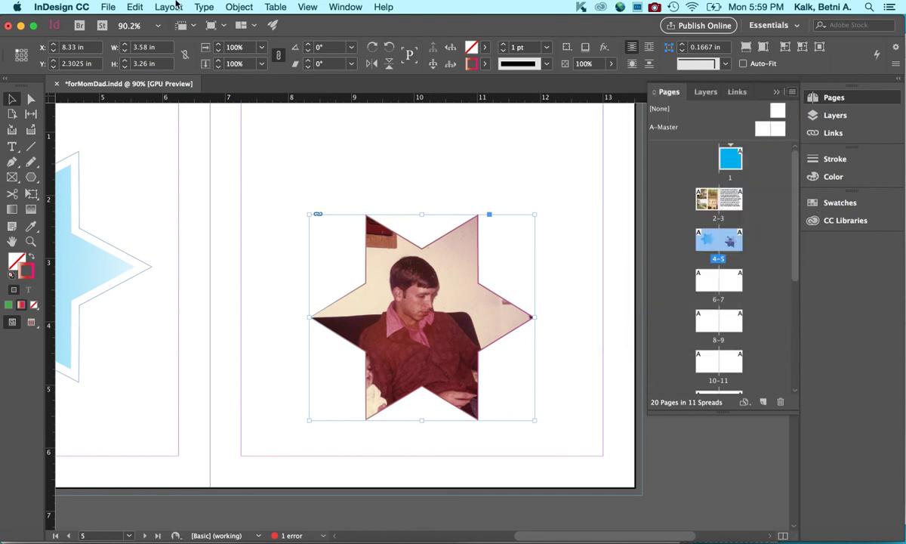
left_click(174, 6)
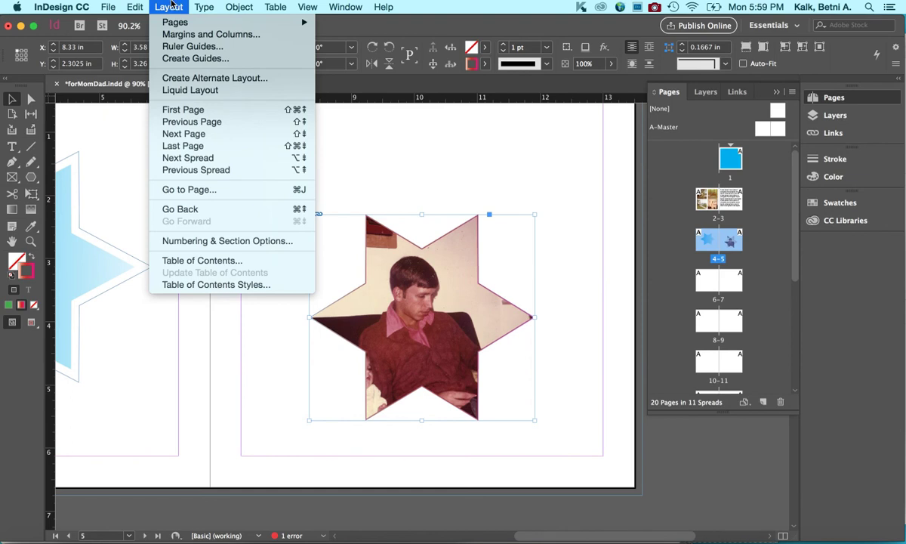
left_click(171, 6)
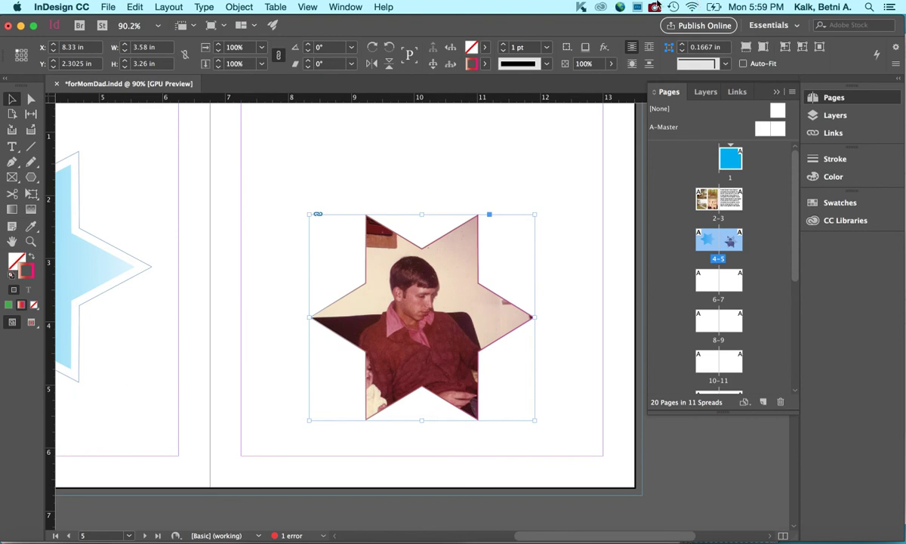
left_click(654, 7)
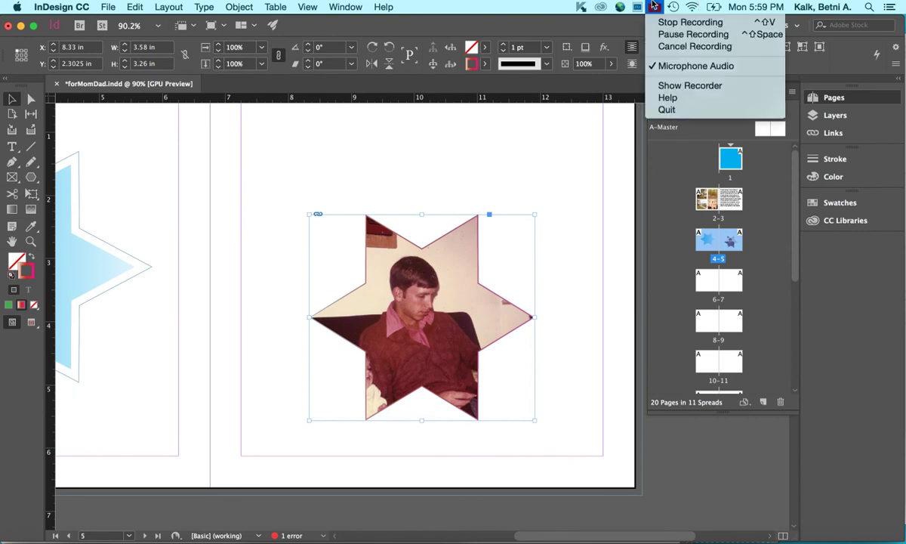
left_click(654, 7)
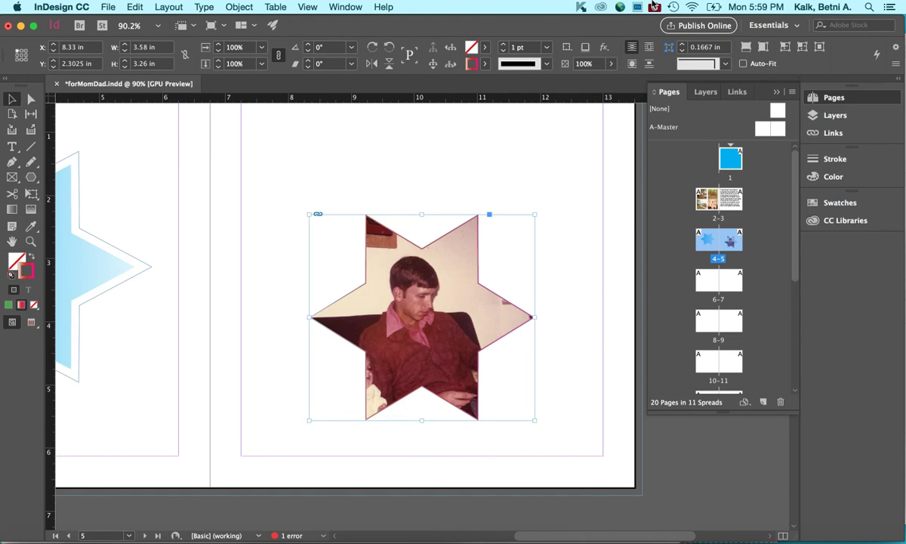
left_click(169, 6)
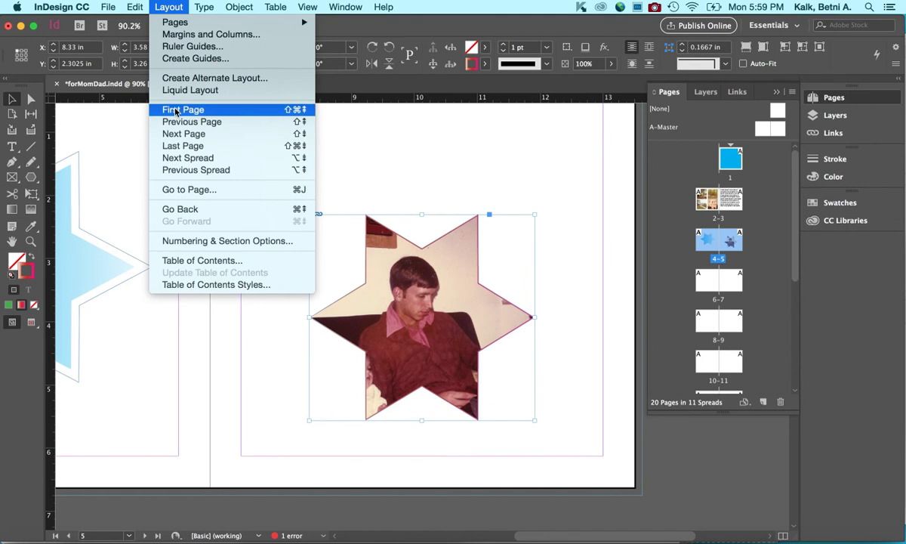
left_click(159, 6)
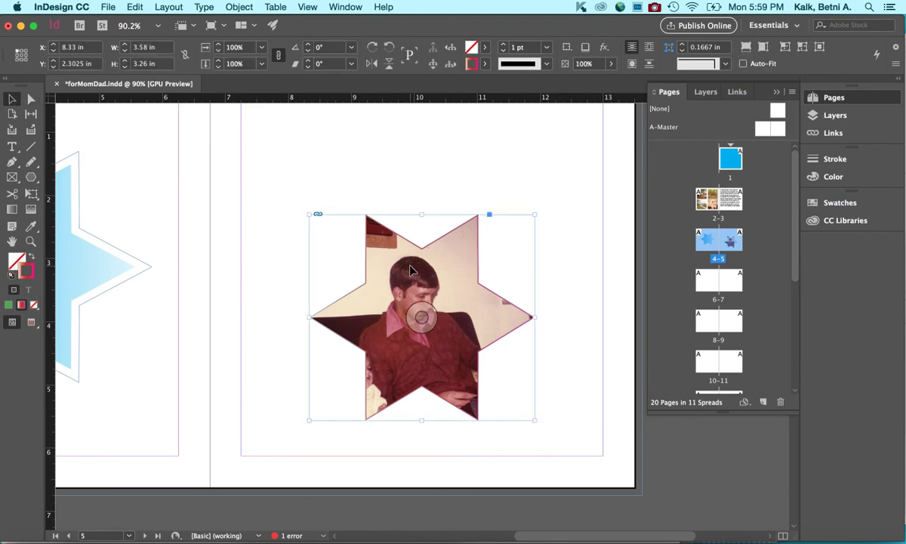
Step: Paste a copy of the star photo onto the left page of A-Master and position it at about X 1.625 in, Y 1.4725 in
left_click(681, 202)
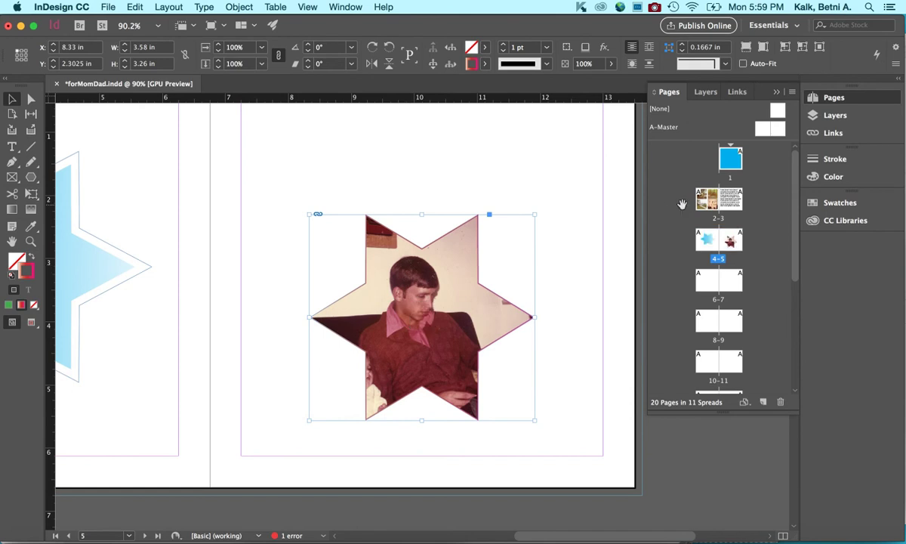
left_click(678, 107)
double_click(754, 129)
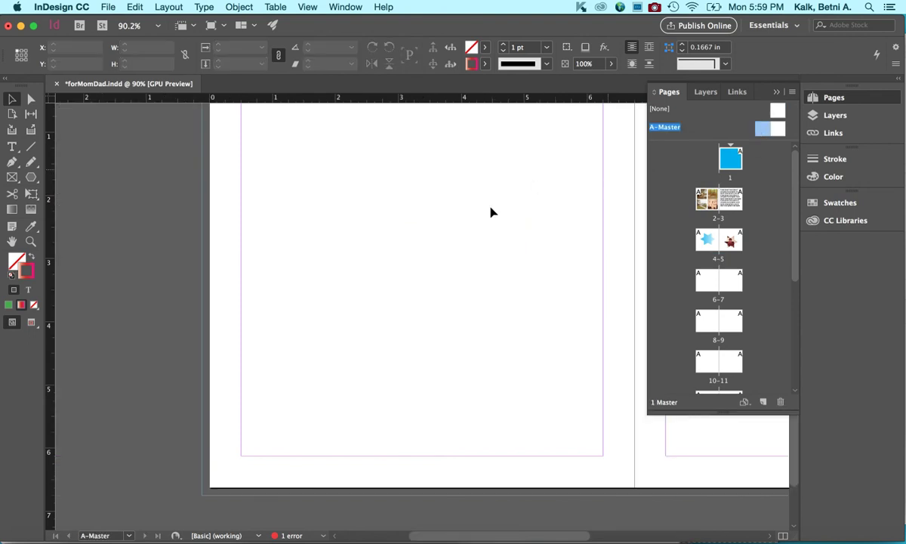
scroll(424, 249, "right", 2)
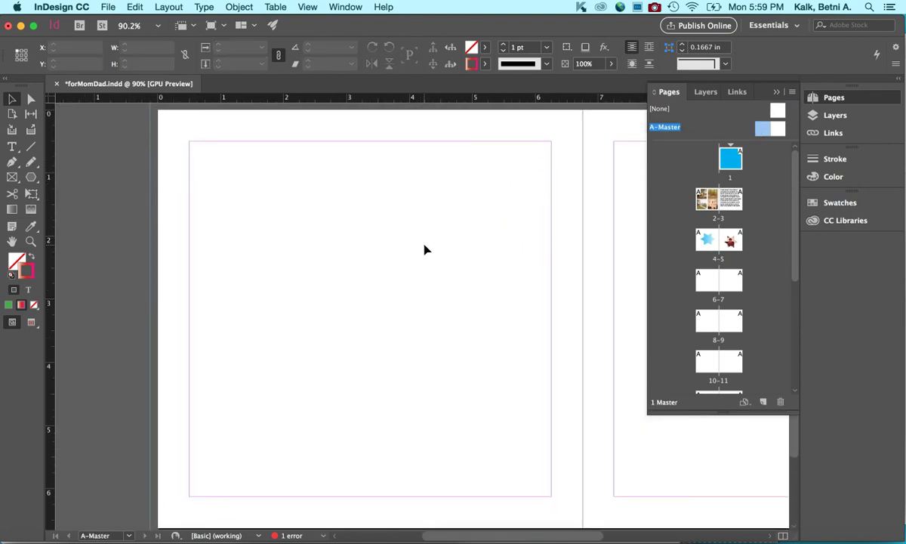
key("cmd+v")
left_click_drag(381, 261, 331, 250)
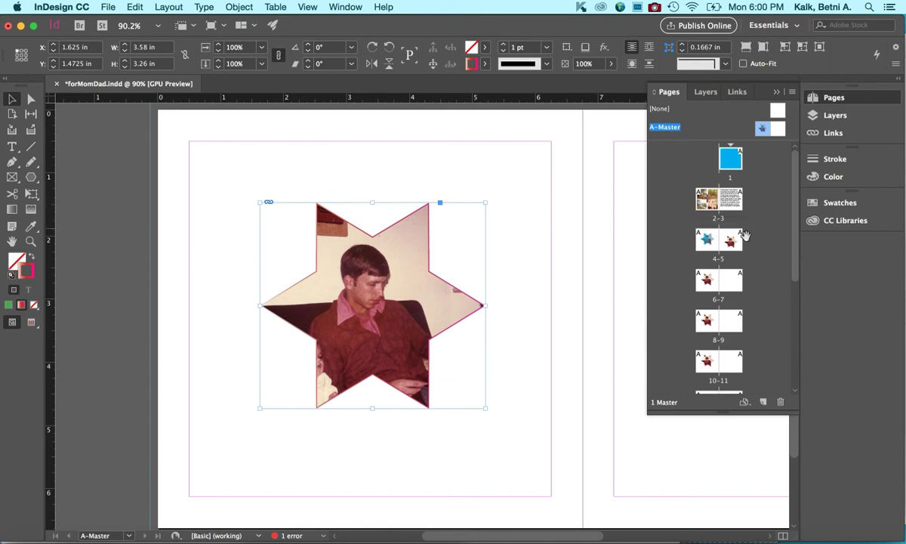
Step: Remove the master from page 5 by applying the [None] master to it
left_click_drag(794, 240, 794, 169)
left_click(730, 240)
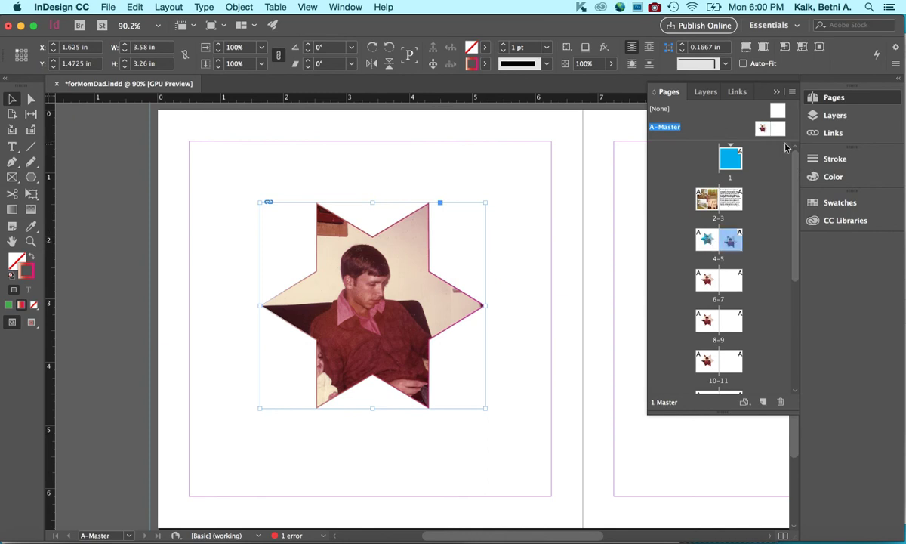
left_click(791, 92)
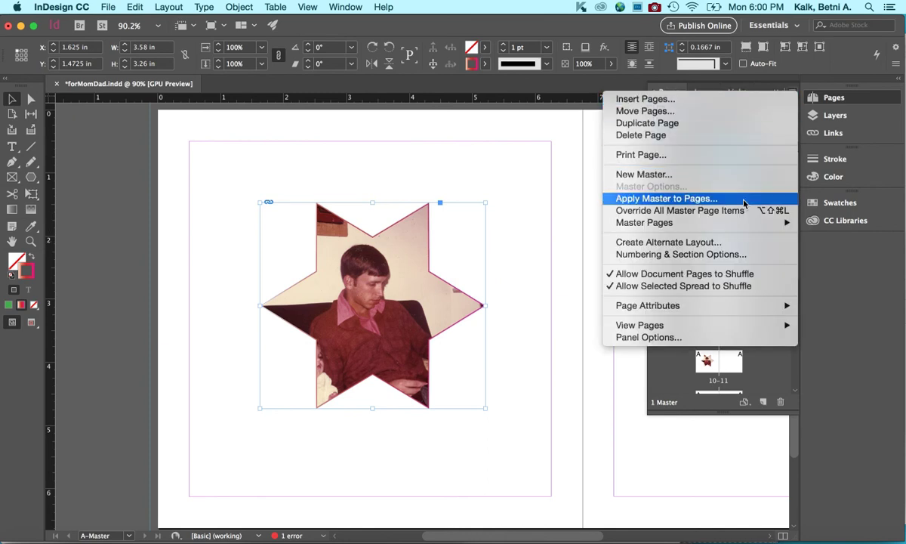
left_click(666, 210)
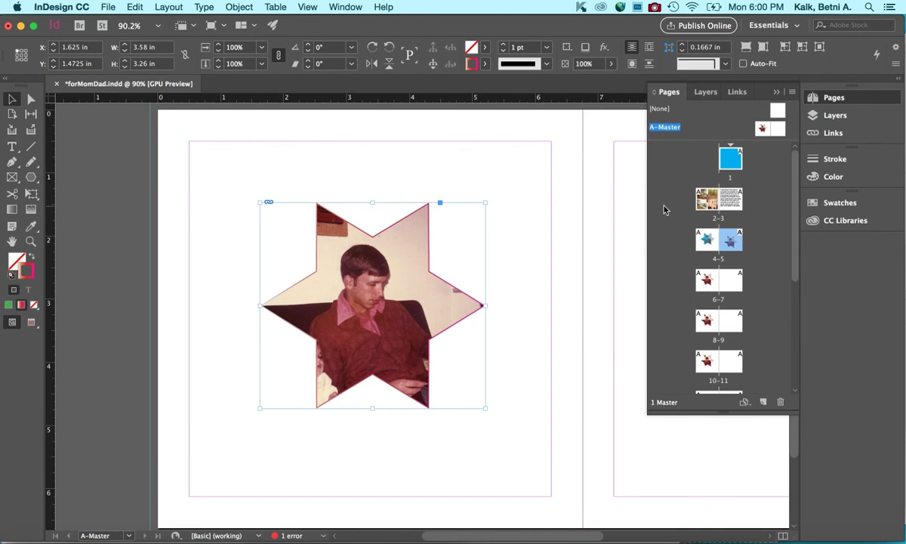
left_click(792, 97)
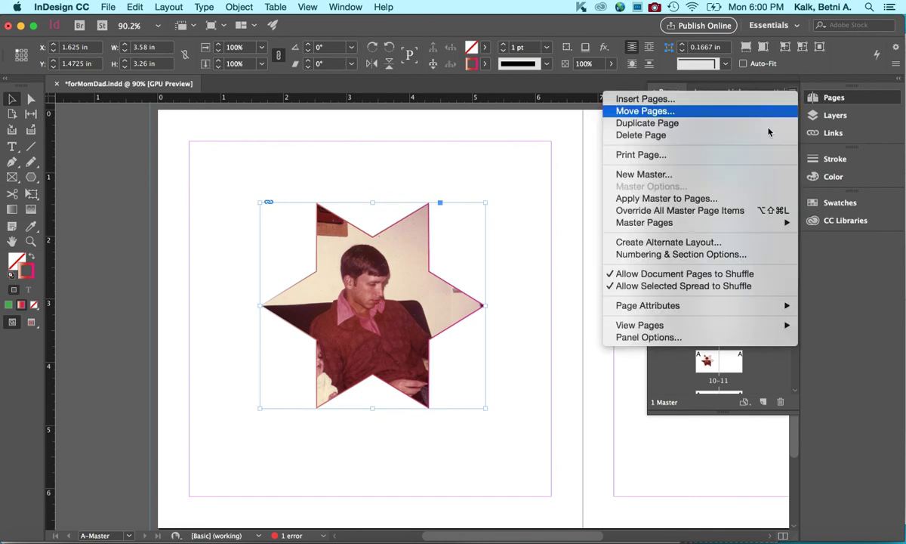
left_click(696, 197)
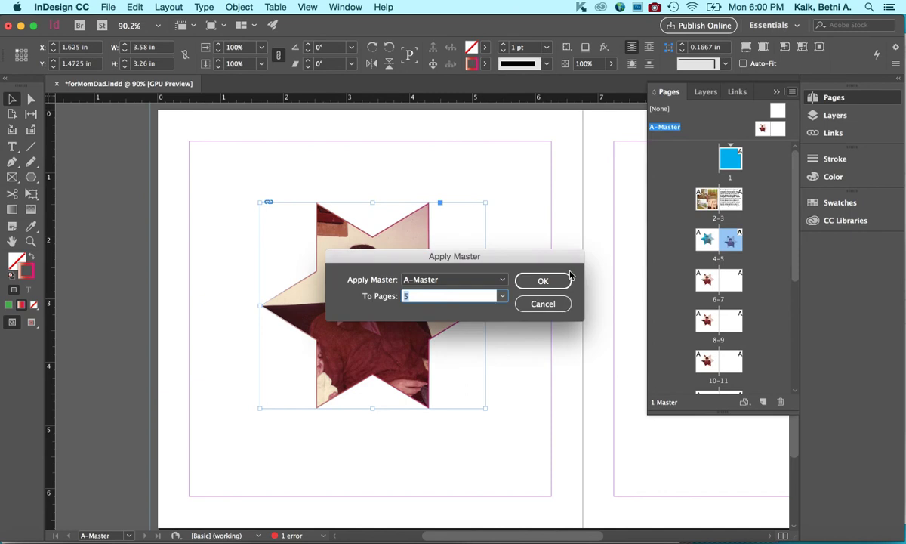
left_click(498, 280)
left_click(504, 297)
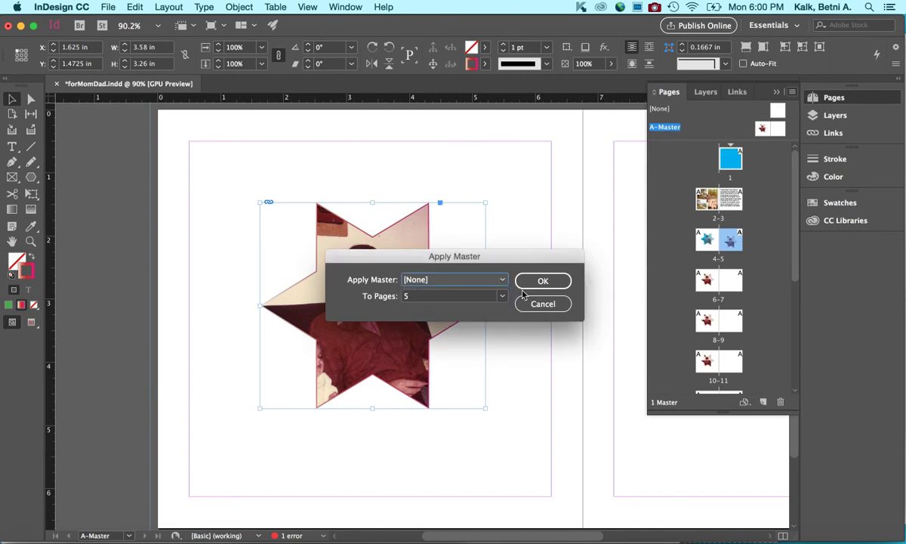
left_click(536, 281)
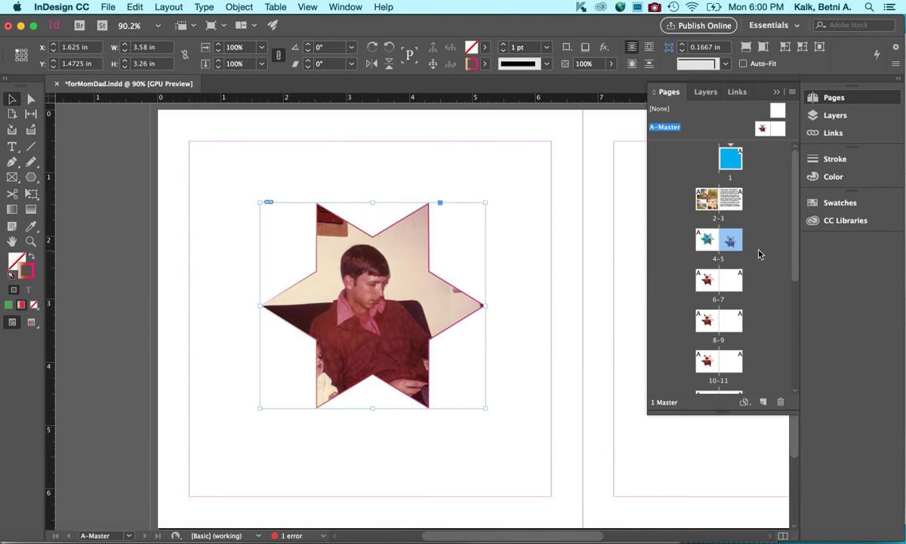
Step: Apply the [None] master to page 6 to remove the master's star photo from it
scroll(604, 267, "right", 3)
scroll(604, 266, "up", 1)
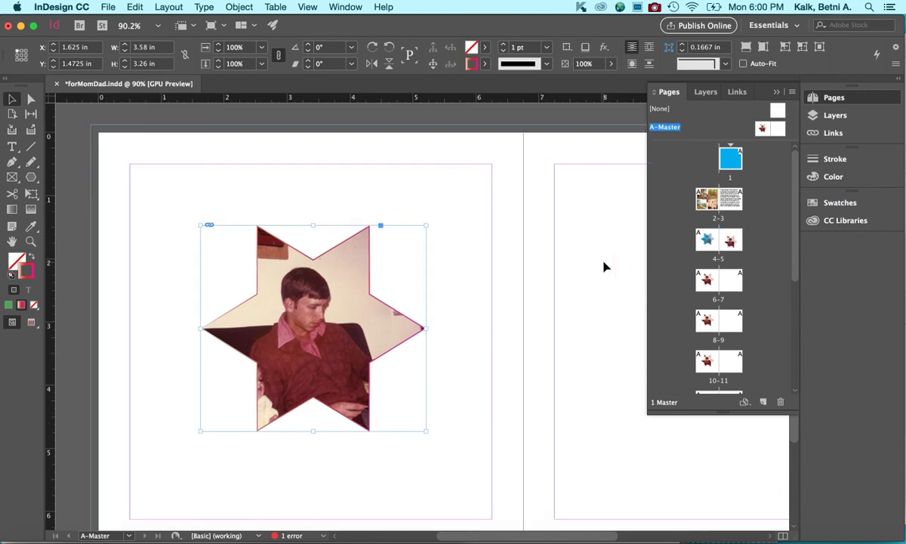
scroll(600, 267, "down", 3)
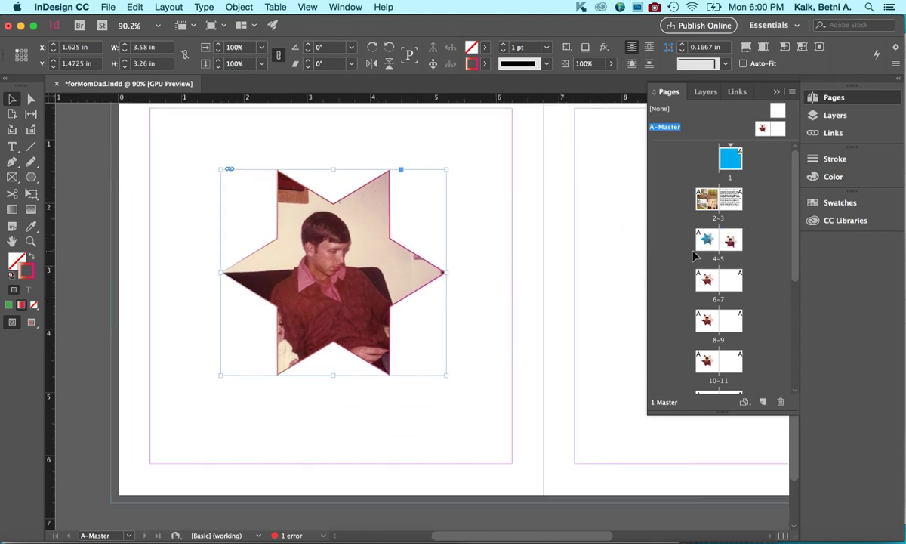
left_click(716, 241)
left_click(723, 249)
left_click(707, 281)
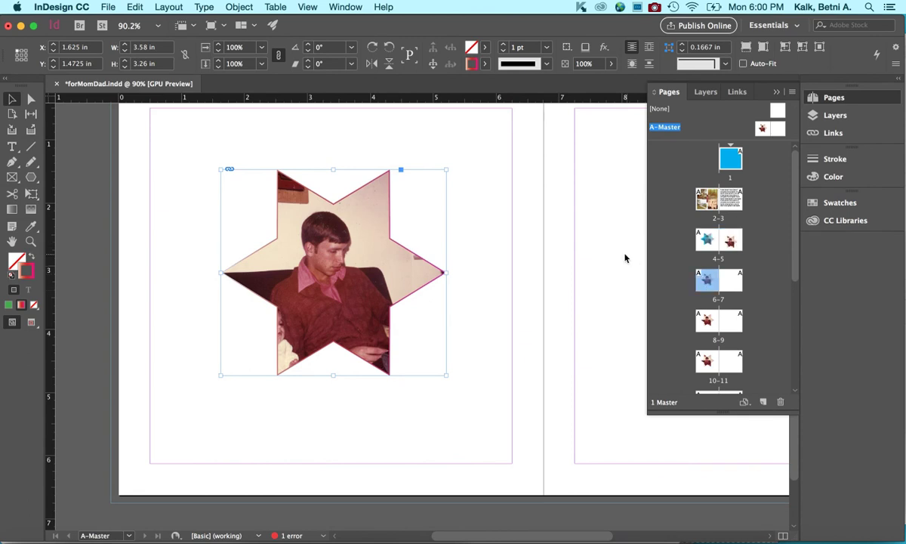
left_click(792, 91)
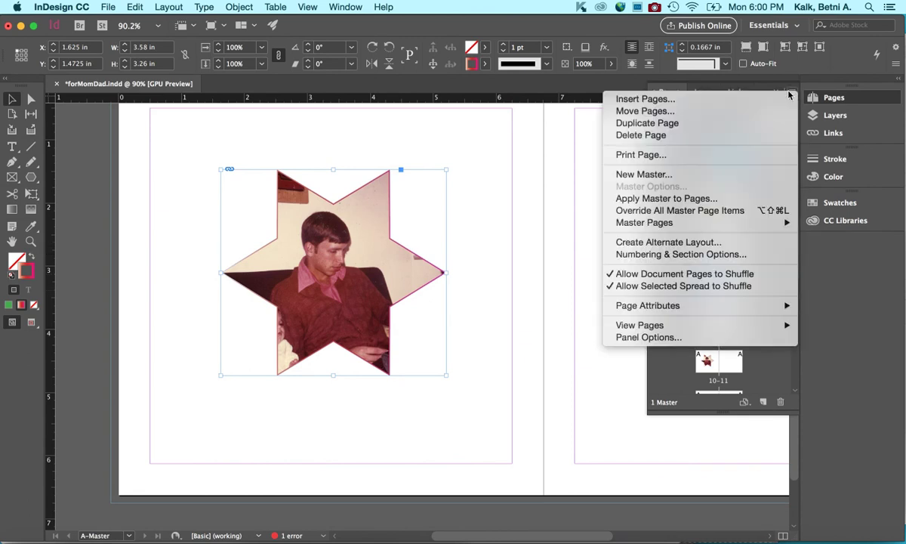
left_click(730, 198)
left_click(445, 280)
left_click(443, 294)
left_click(541, 281)
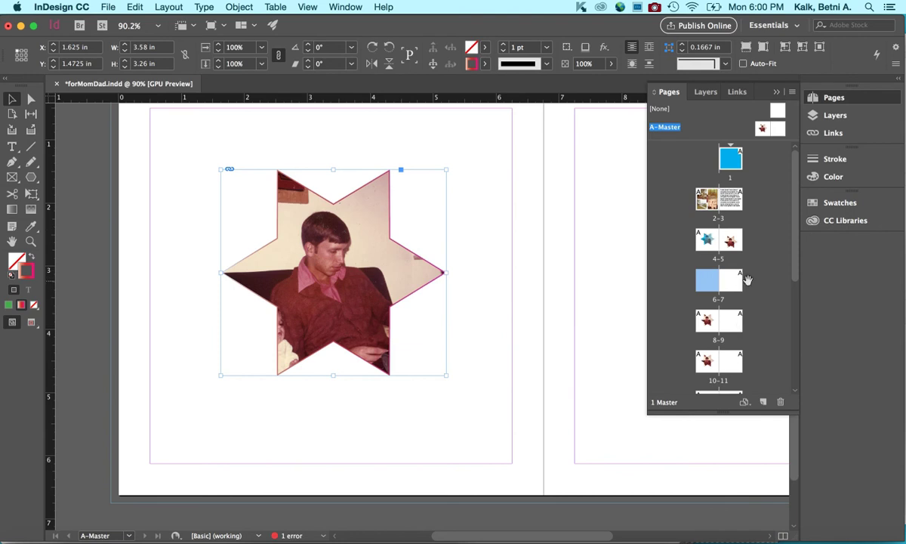
Step: Look over the document's page thumbnails, review the settings for creating a new master, and cancel its creation
scroll(743, 302, "down", 3)
scroll(749, 285, "up", 3)
left_click(792, 93)
left_click(746, 175)
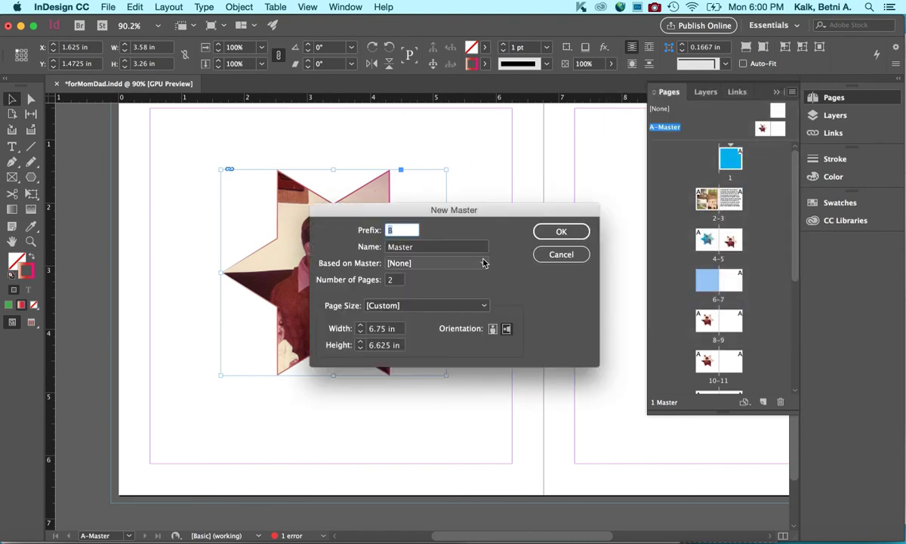
left_click(561, 256)
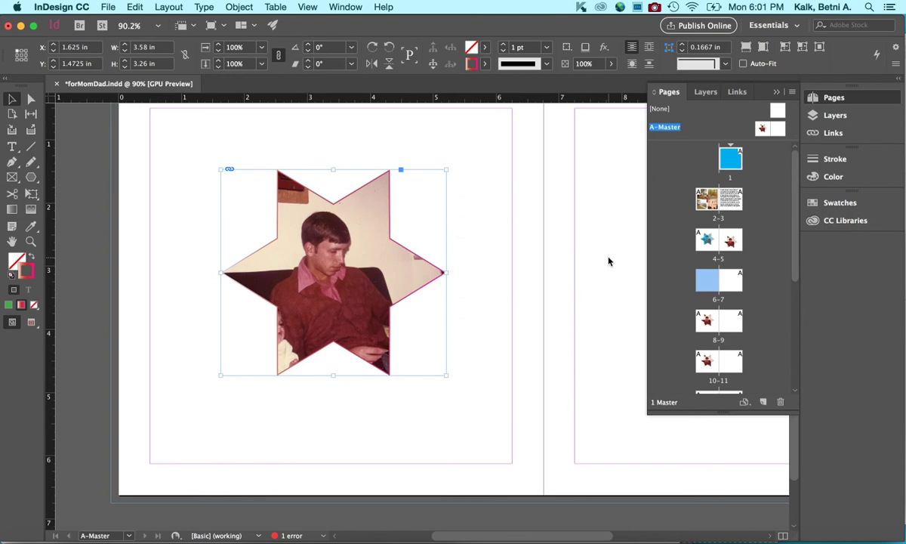
Step: Deselect the star photo, review A-Master's Margins and Columns settings, and cancel them without changes
left_click(609, 261)
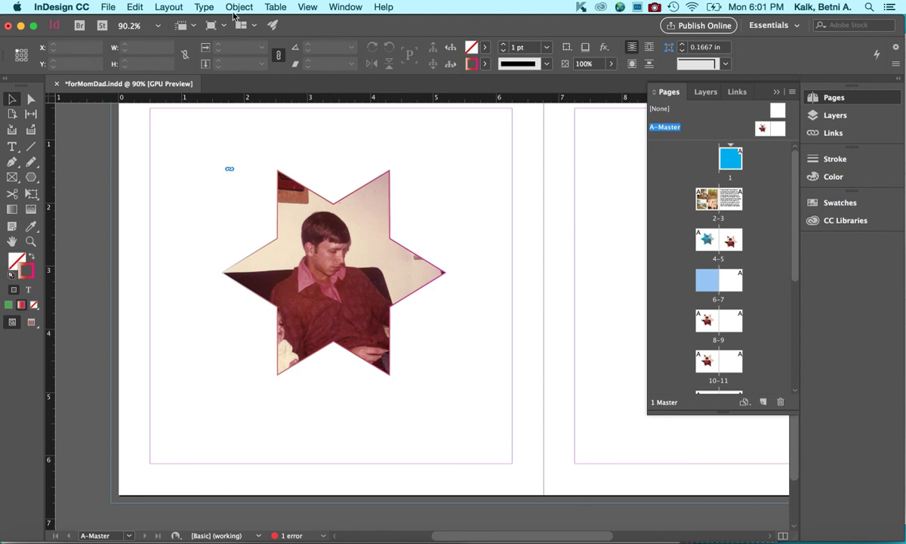
left_click(134, 6)
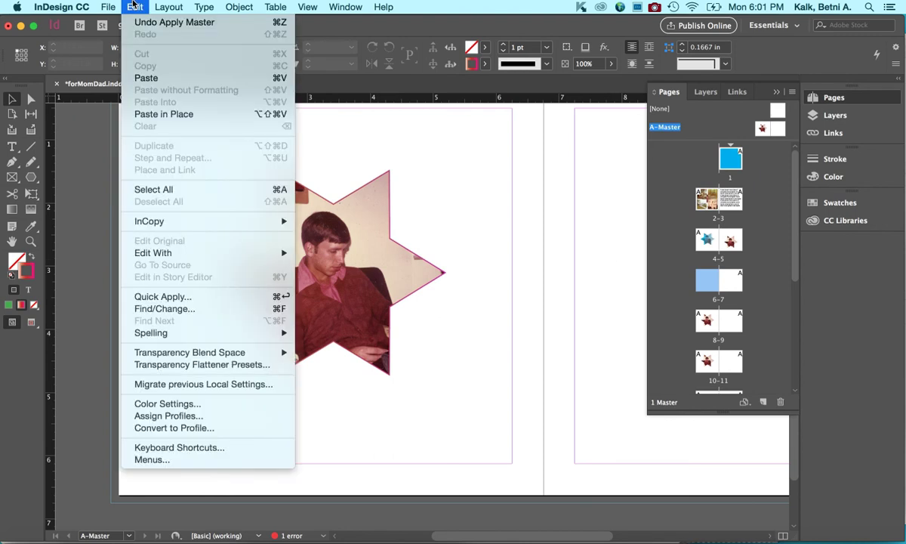
mouse_move(158, 6)
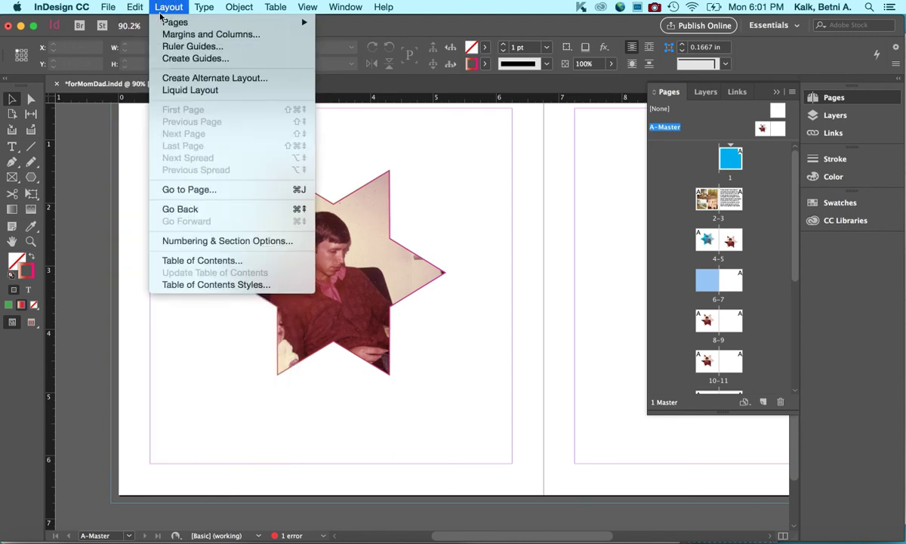
left_click(164, 40)
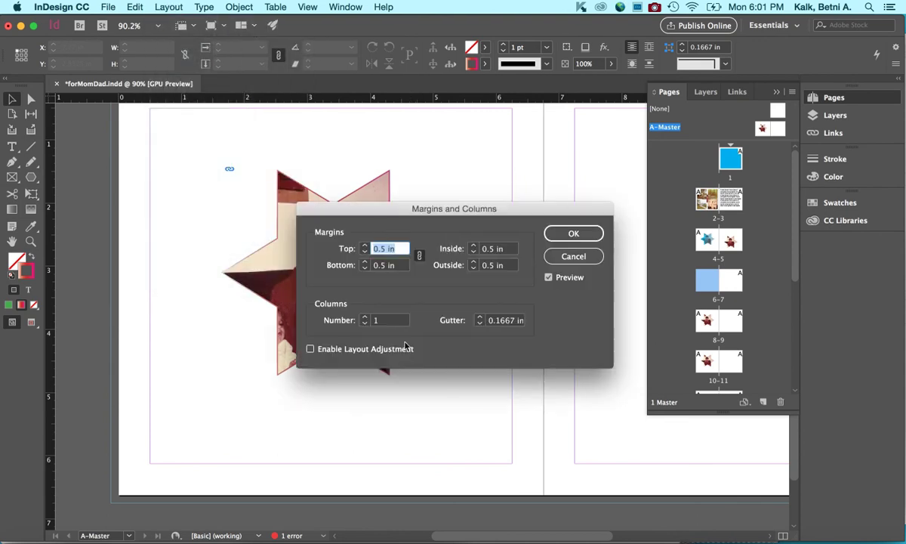
left_click(576, 258)
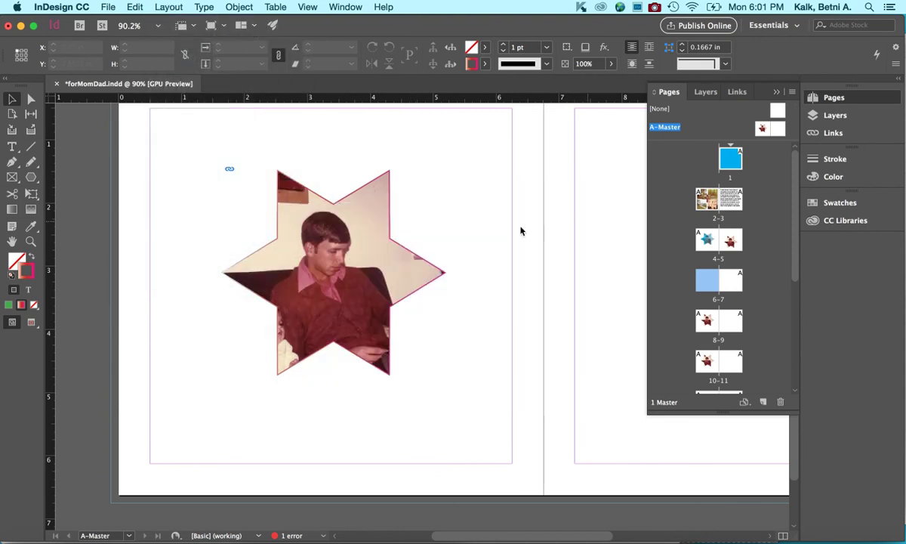
Step: Show the Character formatting controls and move them to the upper part of the workspace beside the Pages list
left_click(171, 6)
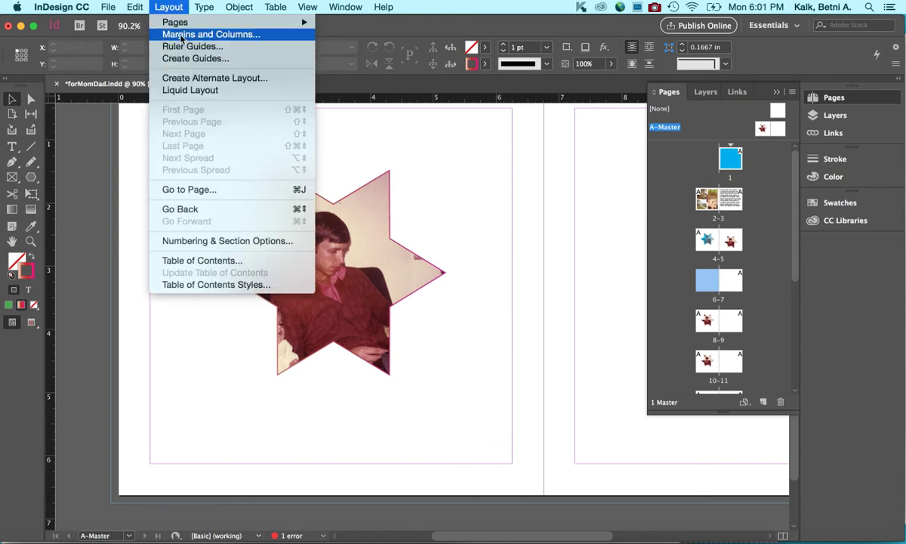
mouse_move(191, 5)
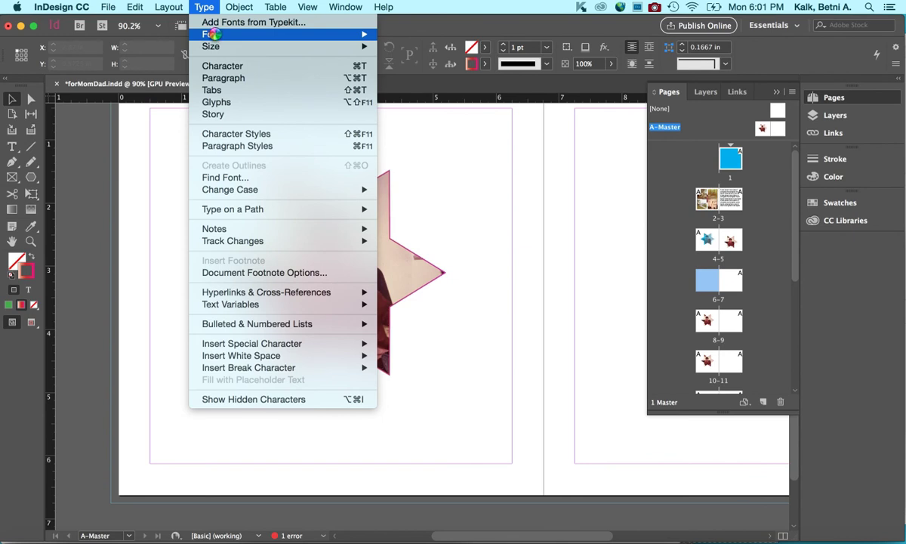
mouse_move(215, 36)
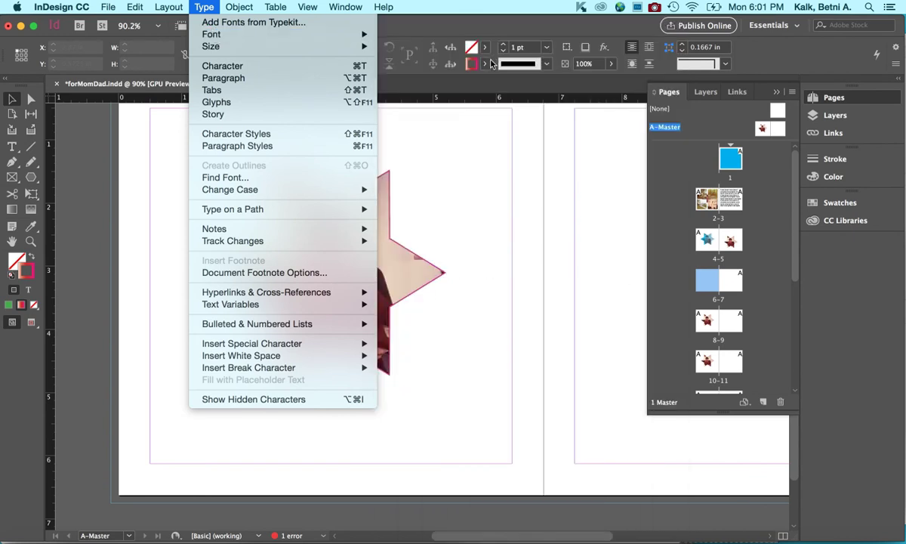
mouse_move(234, 52)
left_click(231, 67)
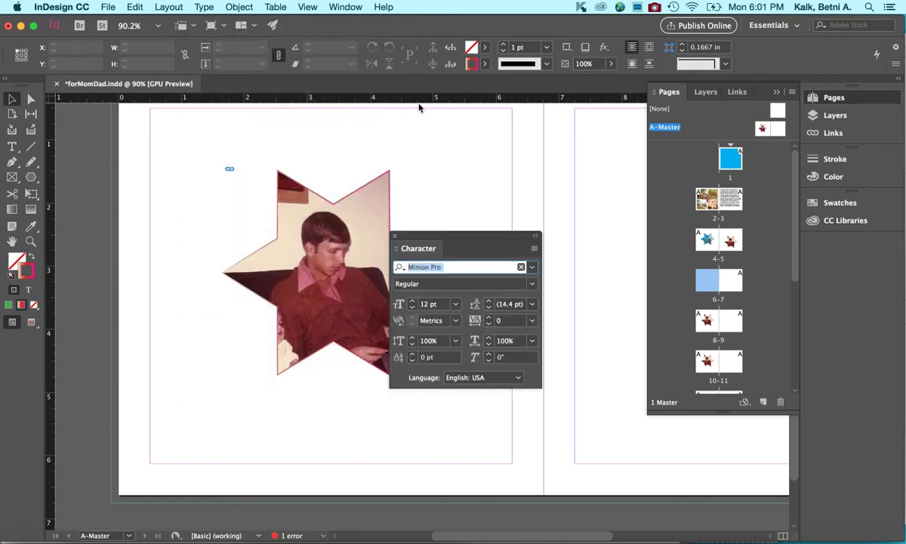
left_click_drag(475, 240, 497, 110)
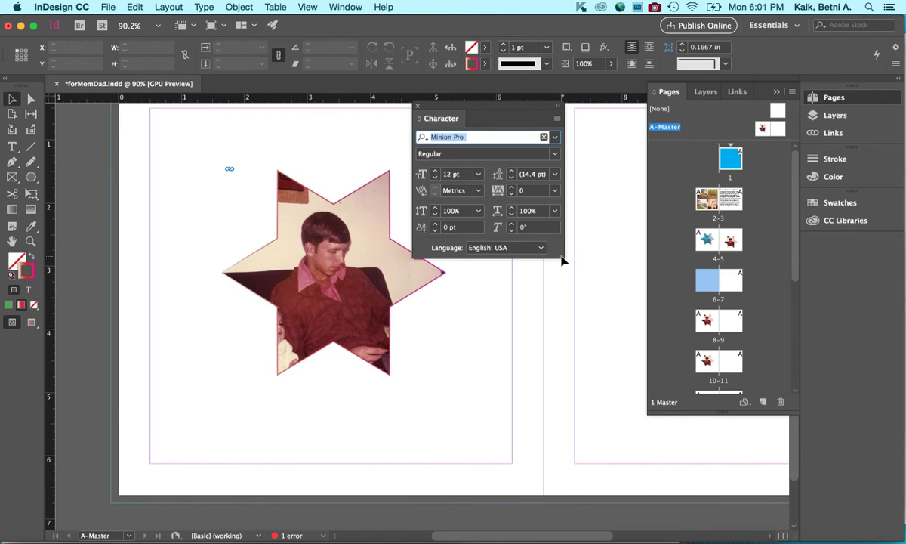
Step: Go to page 3 and switch the screen mode to Bleed
double_click(731, 216)
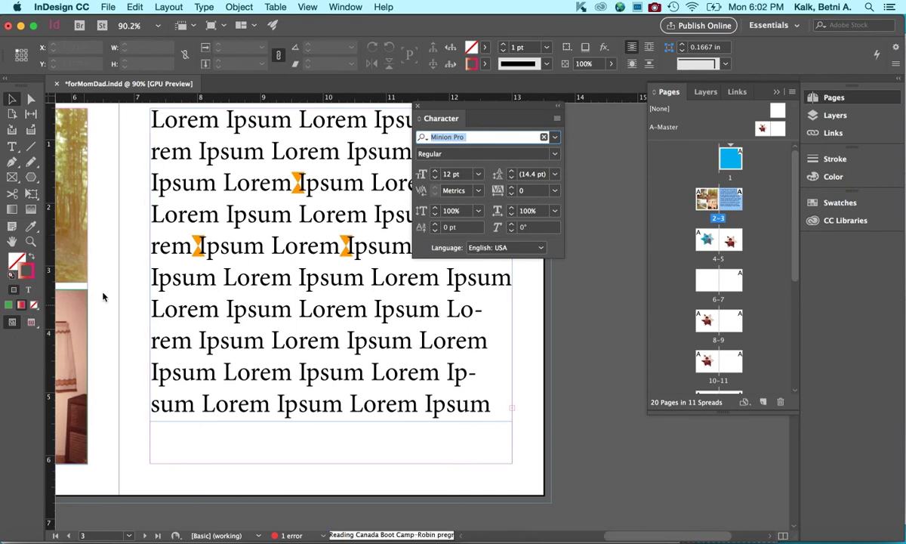
left_click(31, 323)
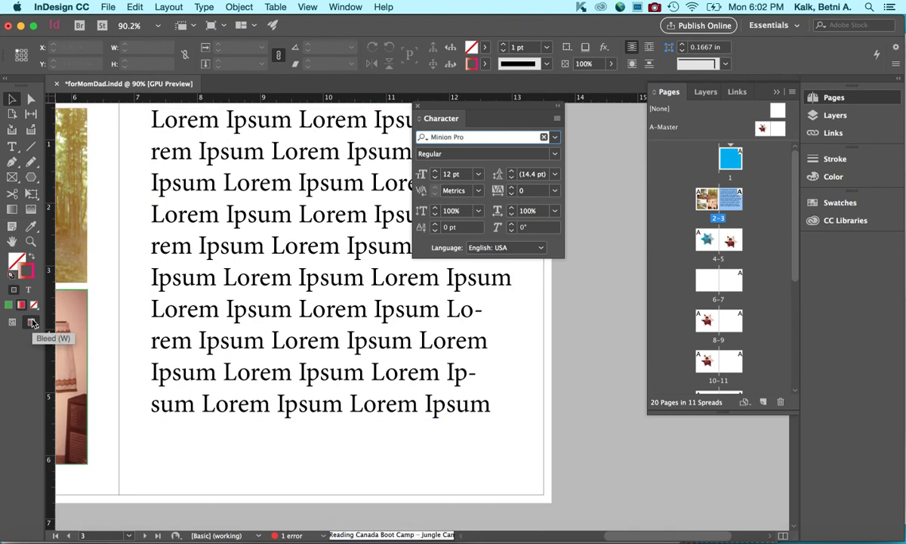
left_click(31, 323)
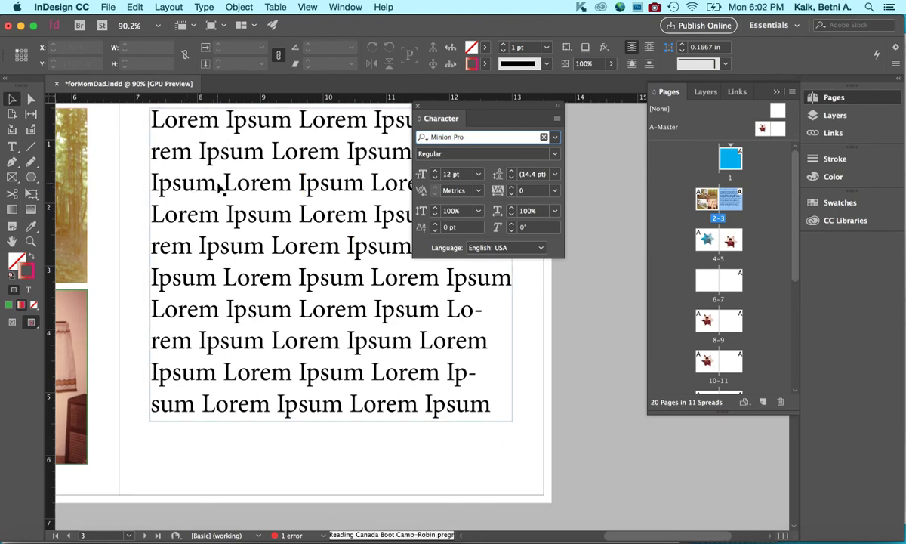
Step: Select the word "Lorem" in the third line of page 3's text and look over the additional Character options, such as All Caps
double_click(221, 187)
triple_click(220, 188)
left_click(220, 182)
left_click_drag(219, 183, 291, 185)
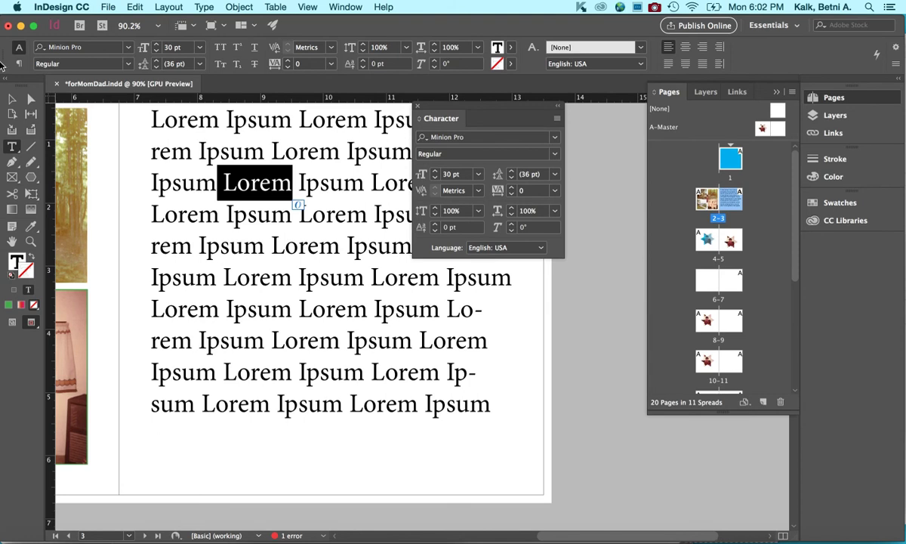
left_click(557, 118)
left_click(557, 118)
left_click(557, 119)
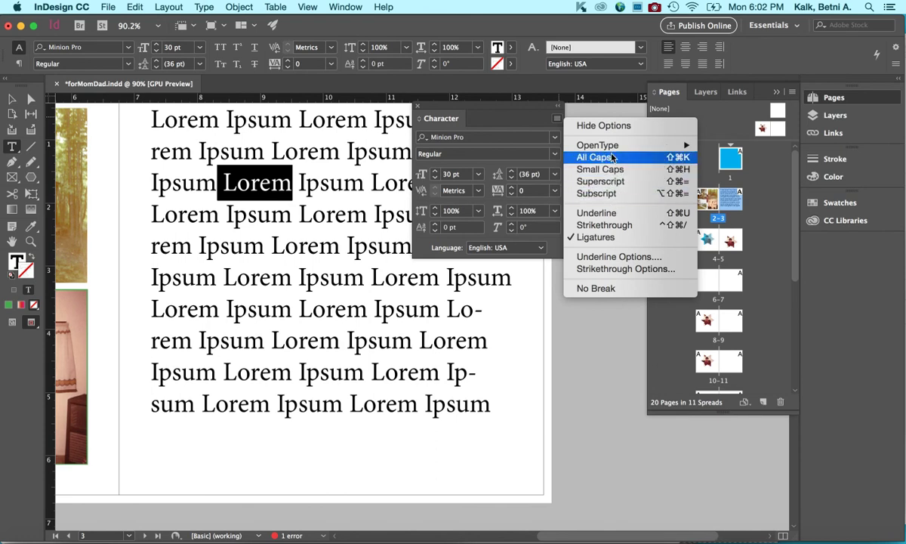
left_click(517, 123)
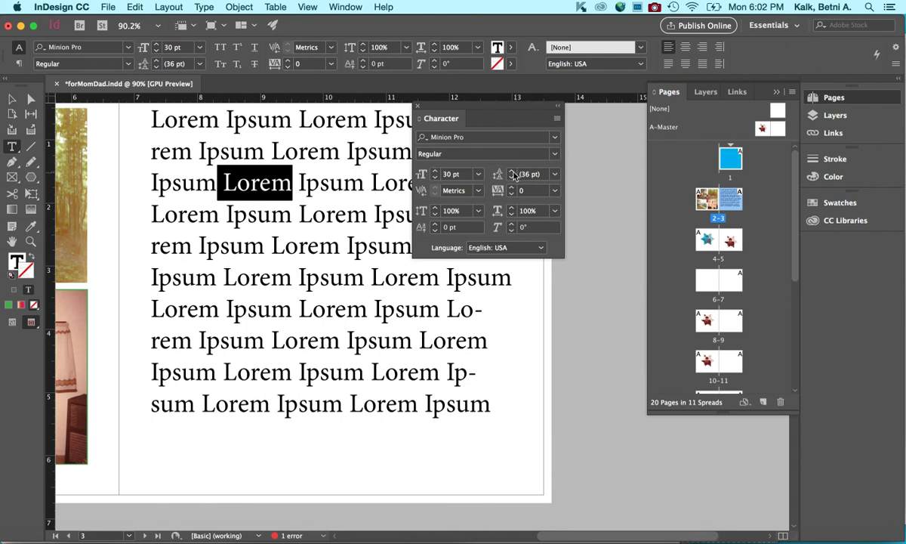
Step: Select all the text in the page 3 frame and increase its leading to 41 pt
triple_click(373, 235)
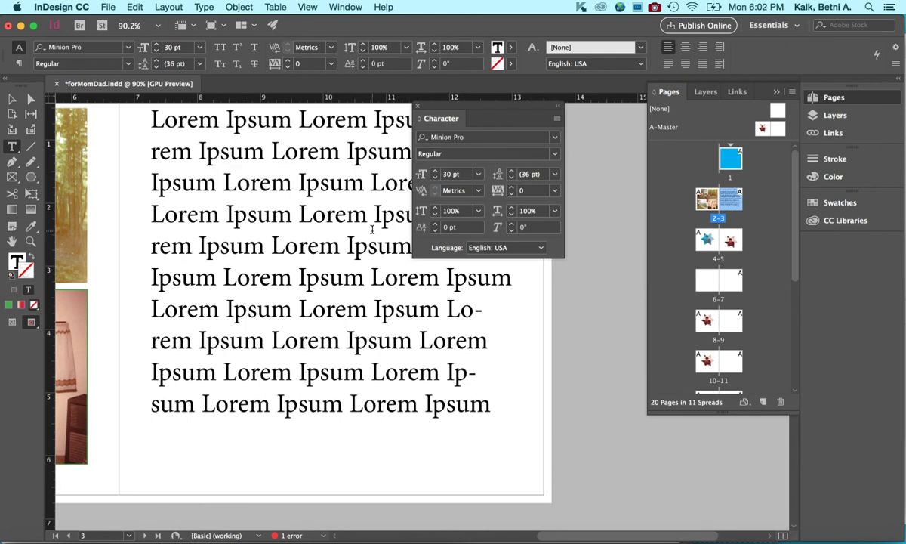
left_click(373, 235)
left_click(295, 214)
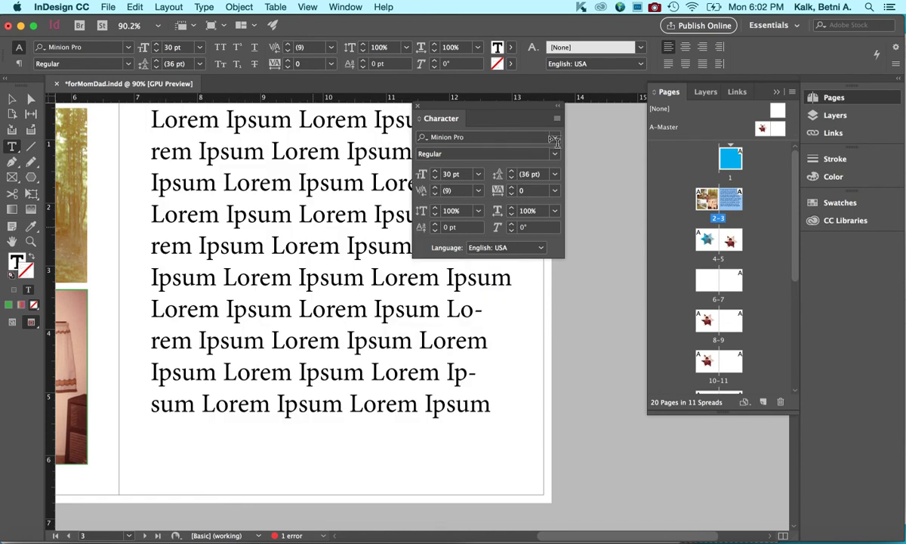
left_click(511, 171)
left_click(512, 171)
left_click(511, 171)
triple_click(316, 251)
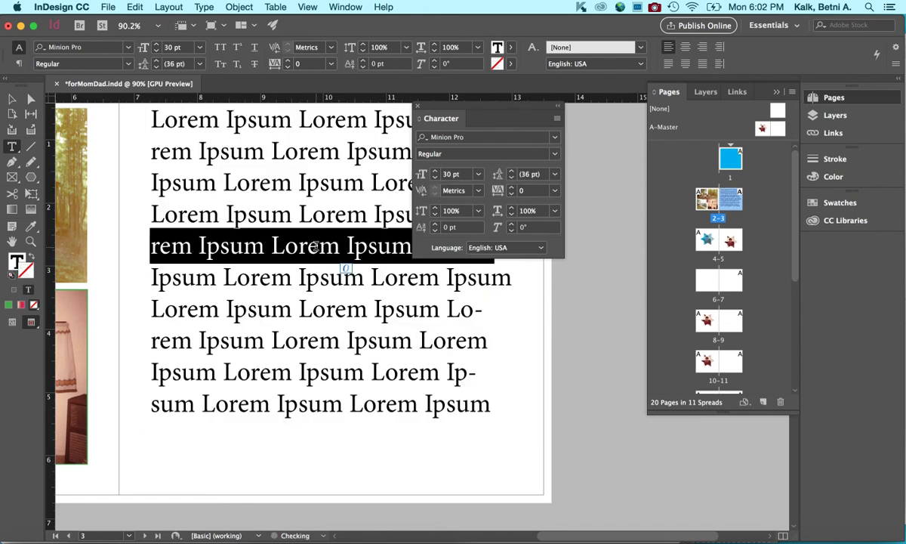
left_click(317, 251)
left_click(511, 171)
left_click(511, 171)
left_click(511, 172)
left_click(511, 171)
left_click(511, 172)
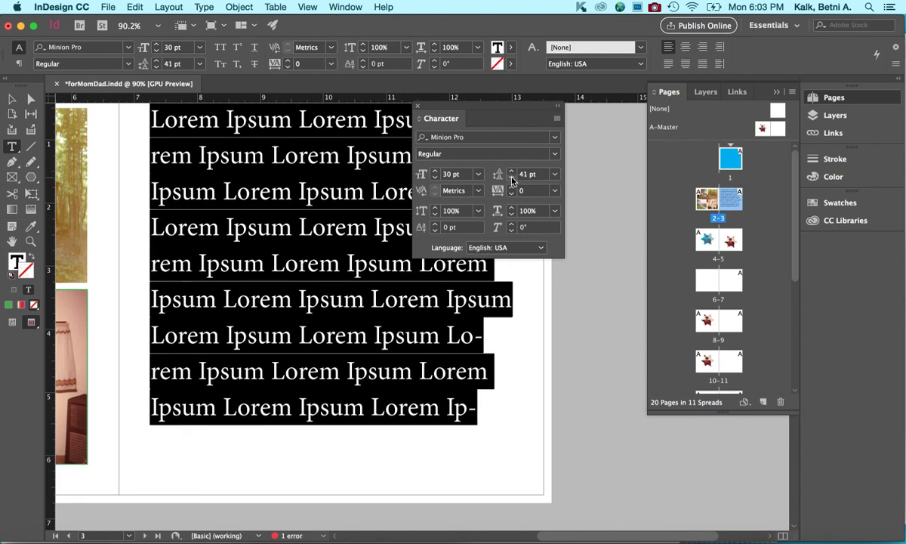
Step: Reduce the leading of page 3's selected text to 36 pt and deselect the text
left_click(511, 178)
left_click(511, 178)
left_click(511, 178)
left_click(511, 178)
left_click(511, 178)
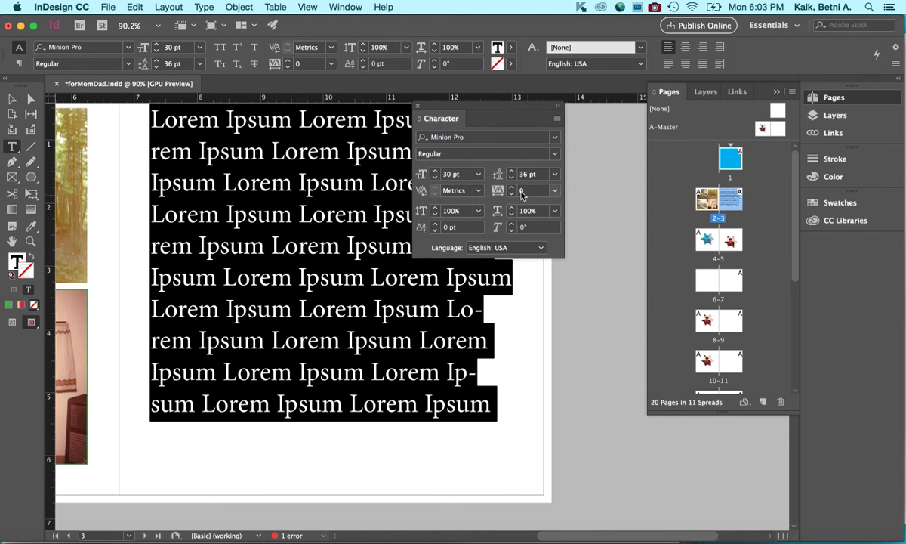
left_click(400, 232)
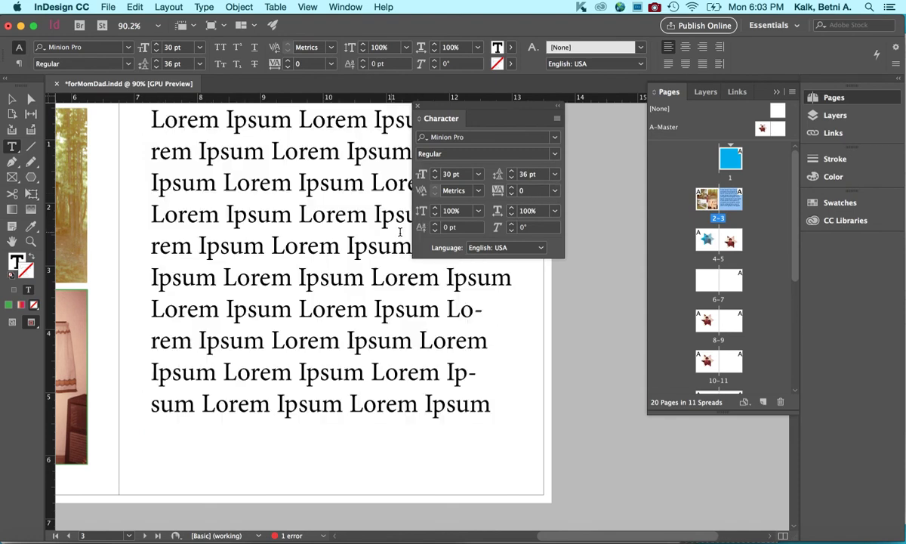
Step: Select the word "Ipsum" at the end of the sixth line, try a tracking of 75, and raise it to 200
left_click(447, 277)
double_click(450, 276)
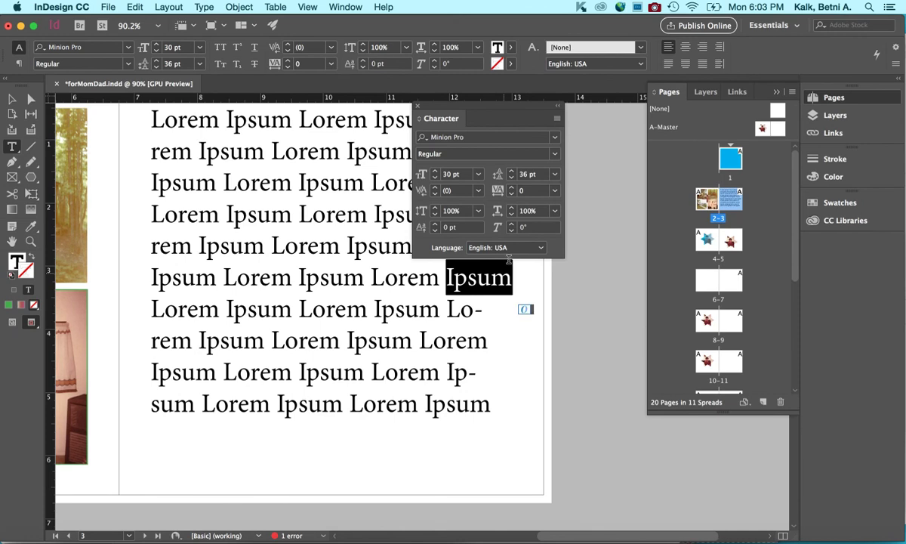
left_click(557, 191)
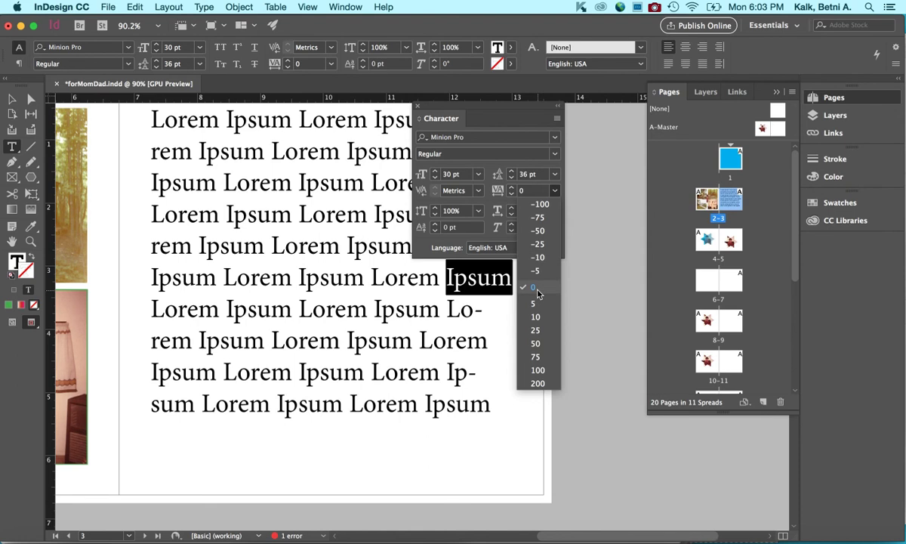
left_click(536, 356)
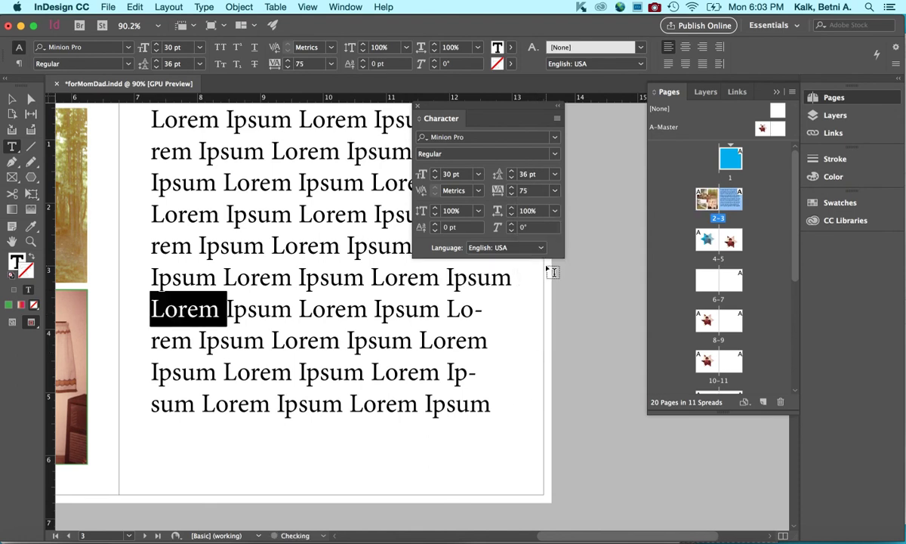
left_click(555, 190)
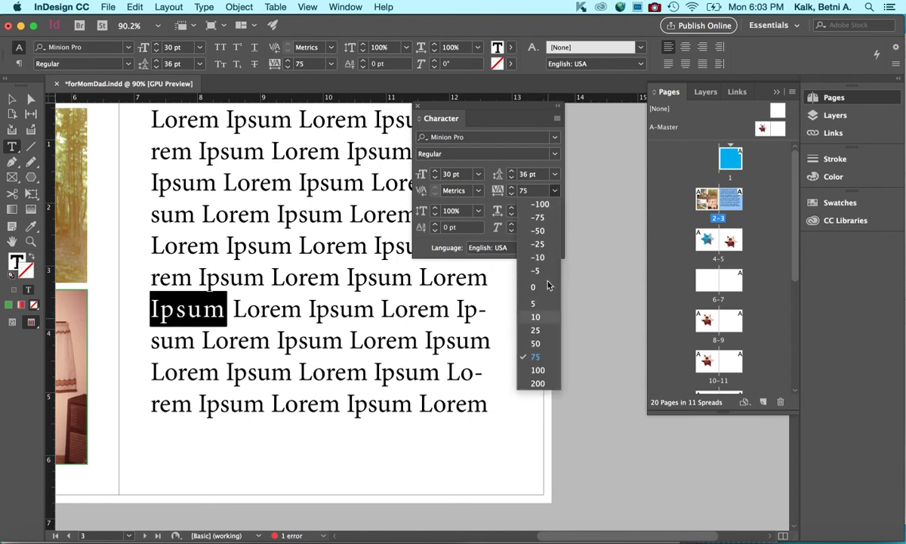
left_click(540, 382)
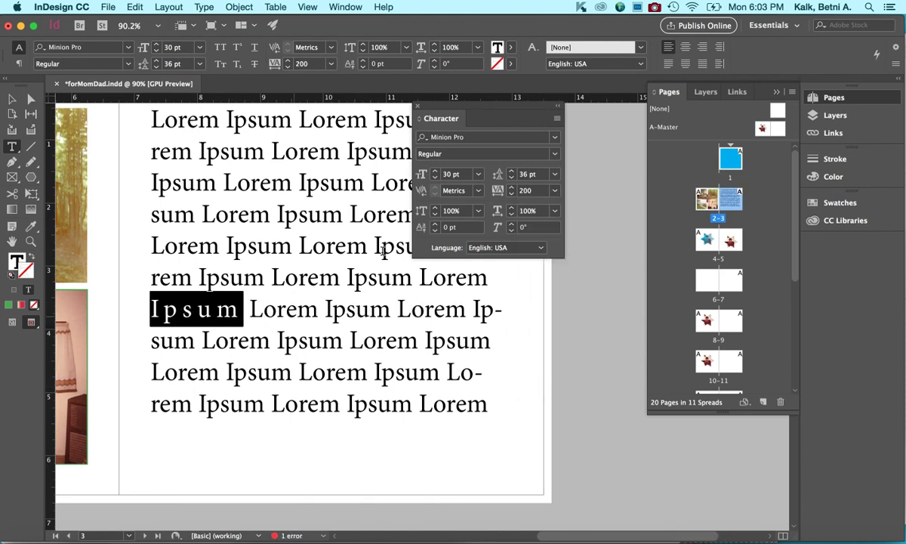
Step: Try a kerning of -100 between the "L" and "o" of the "Lorem" following the widely tracked "Ipsum", and undo it
left_click(247, 293)
key("Right")
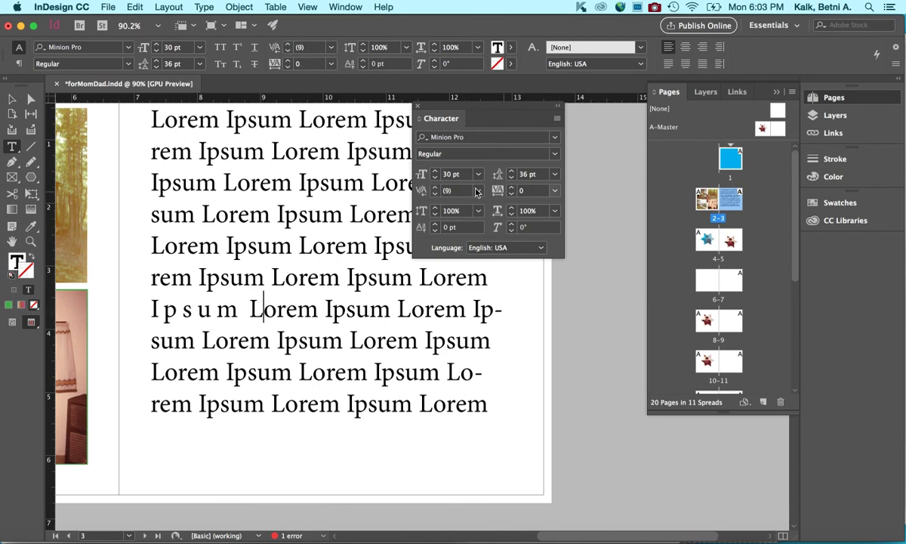
key("Left")
left_click(479, 191)
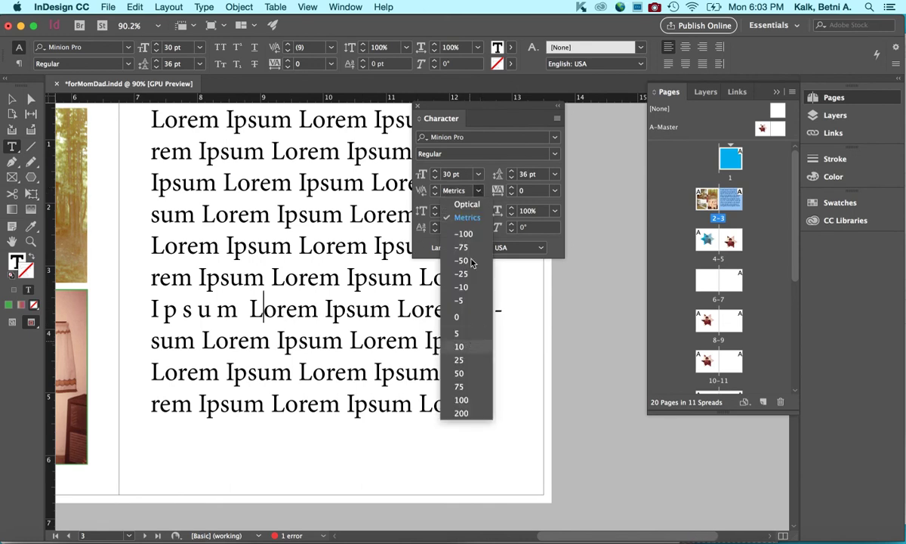
left_click(463, 235)
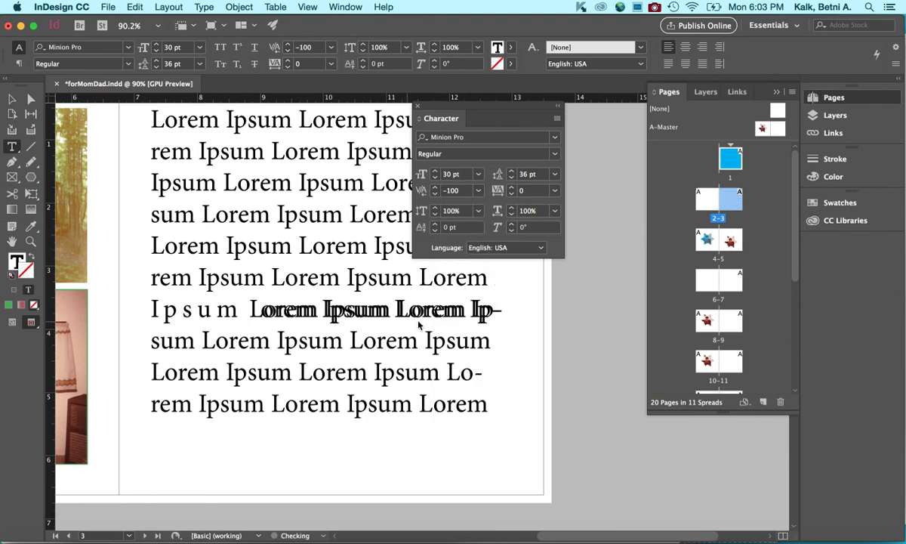
left_click(363, 341)
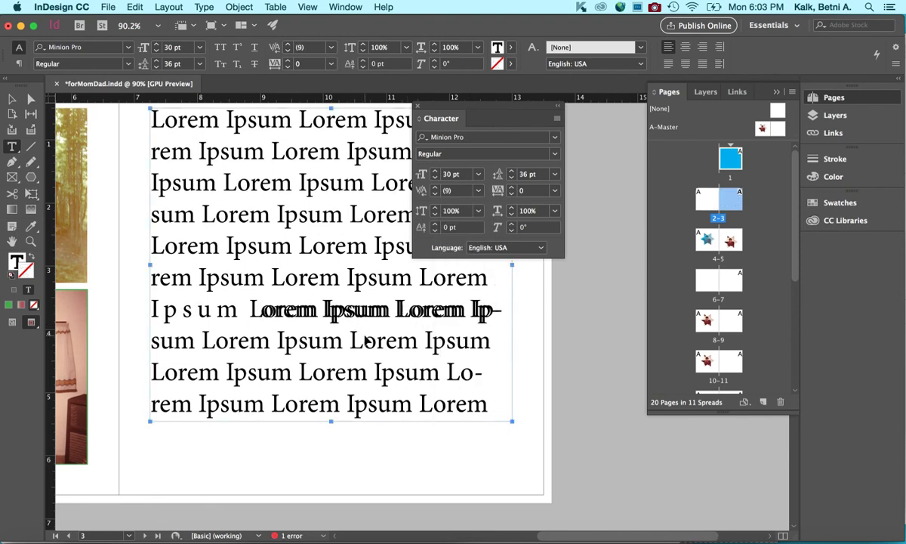
key("super+z")
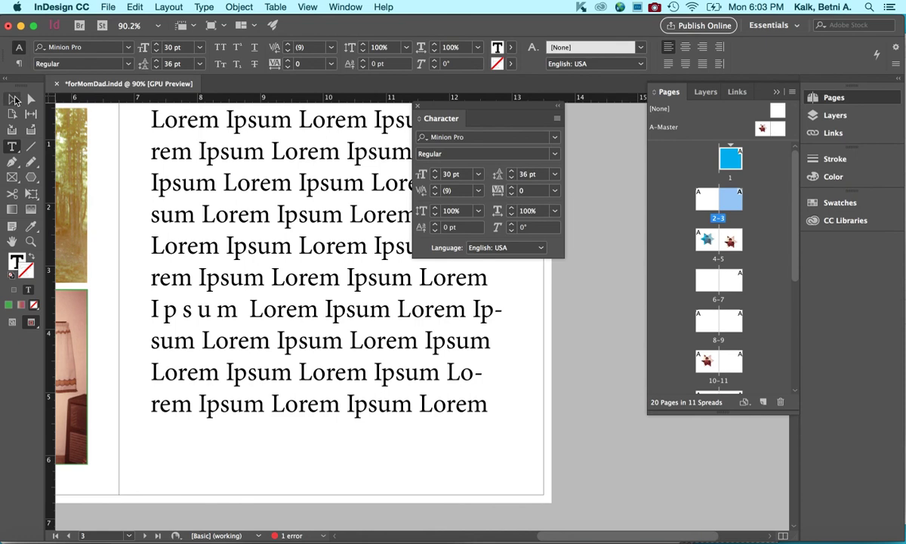
Step: Place the text cursor in page 3's third line and review the commands for changing case, bulleted lists, special characters and tables
left_click(14, 94)
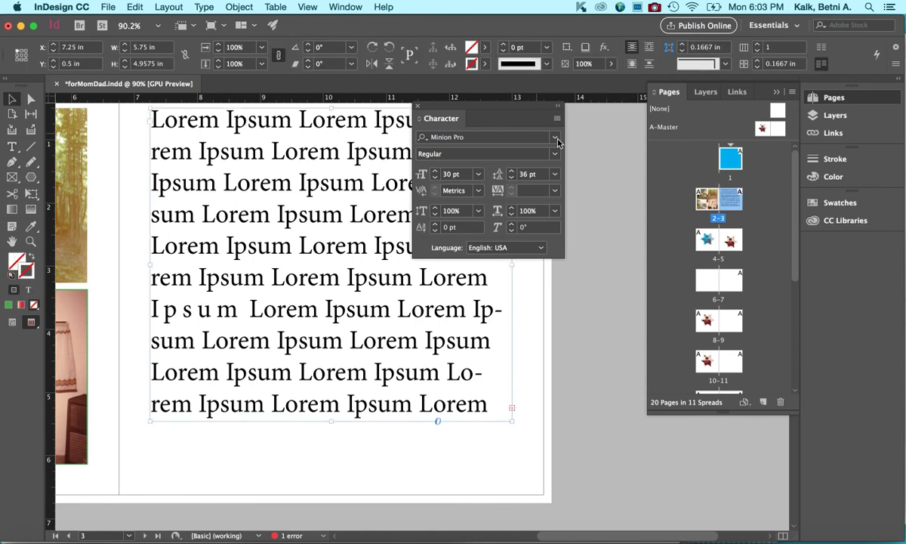
double_click(308, 183)
key("super+shift+a")
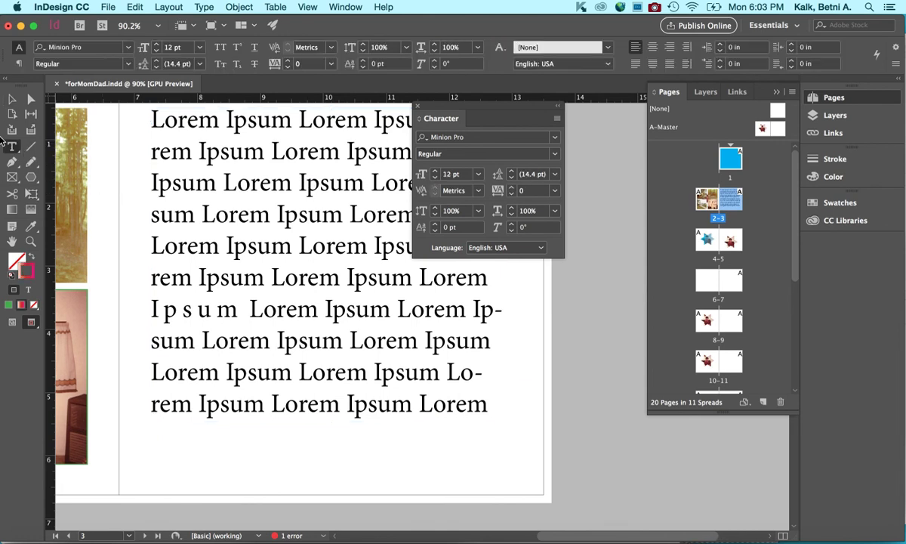
left_click(198, 6)
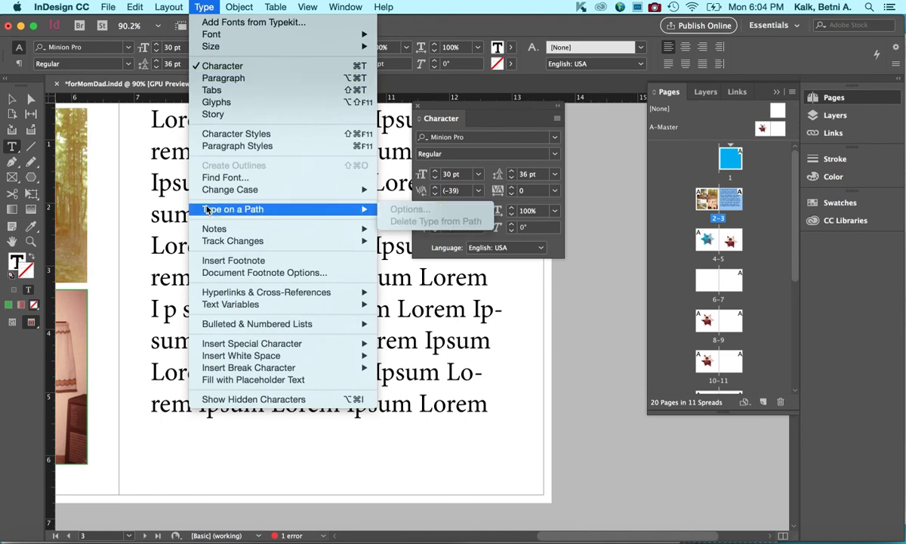
mouse_move(215, 189)
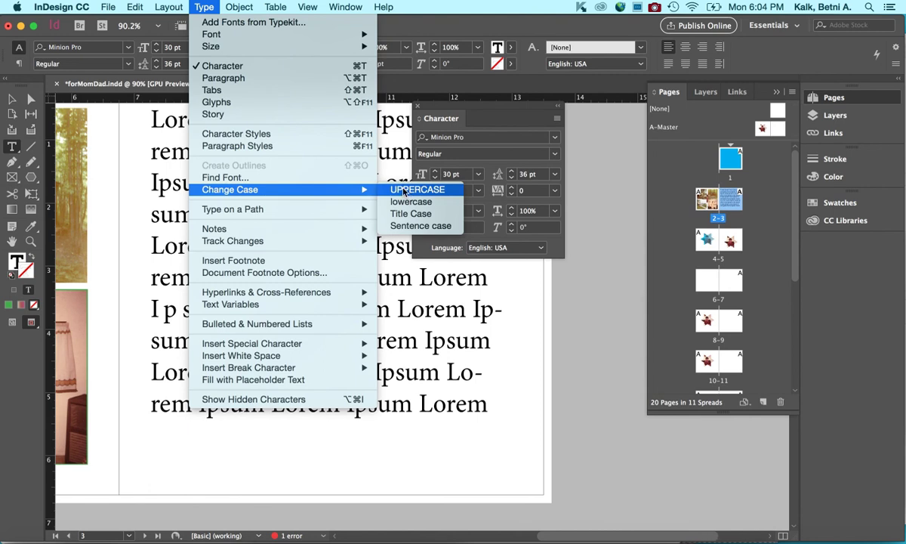
mouse_move(367, 211)
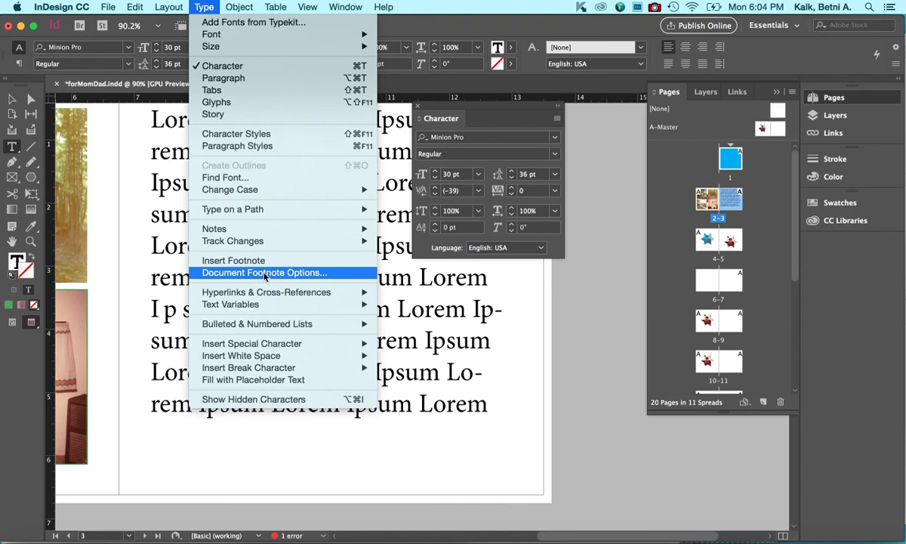
mouse_move(255, 326)
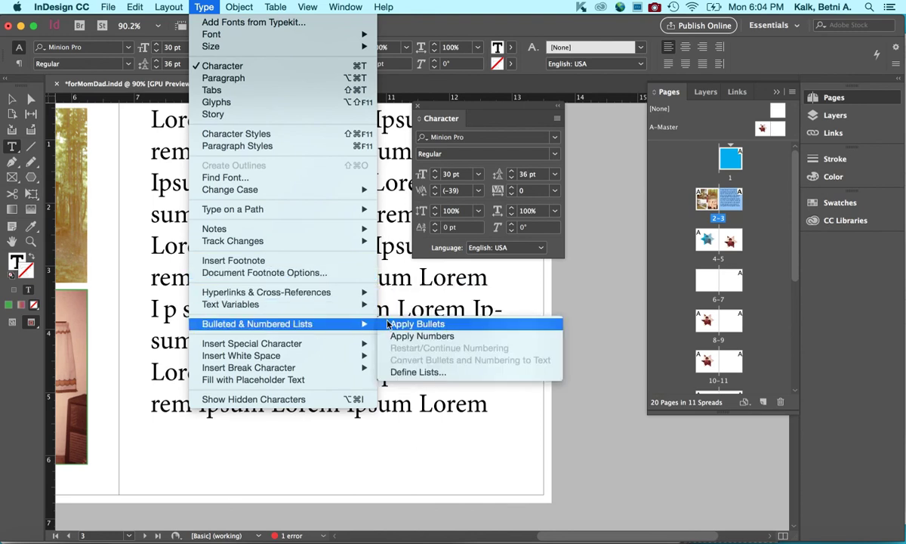
mouse_move(321, 346)
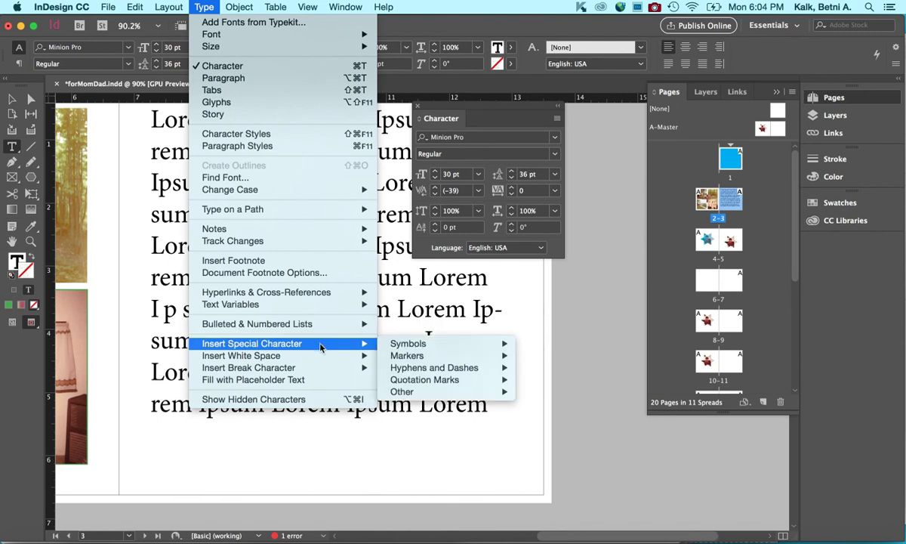
mouse_move(392, 343)
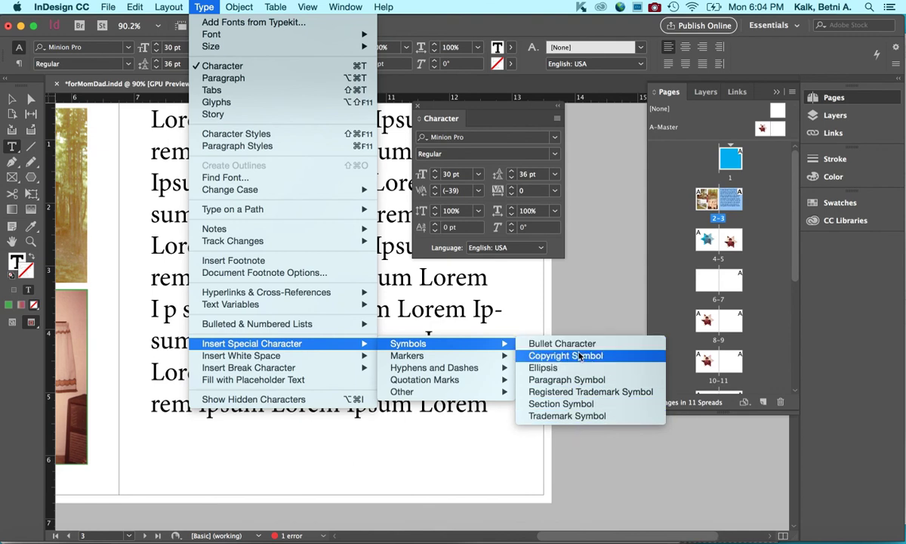
mouse_move(469, 368)
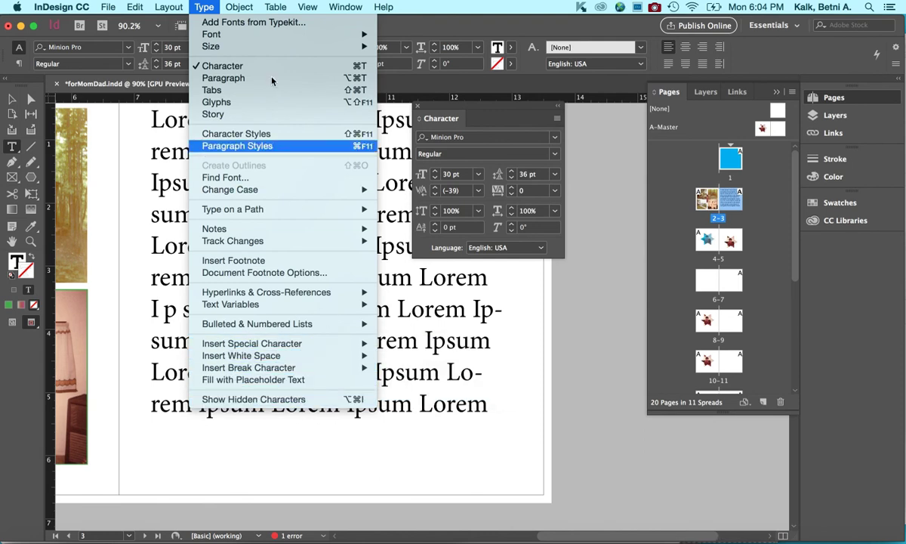
mouse_move(275, 7)
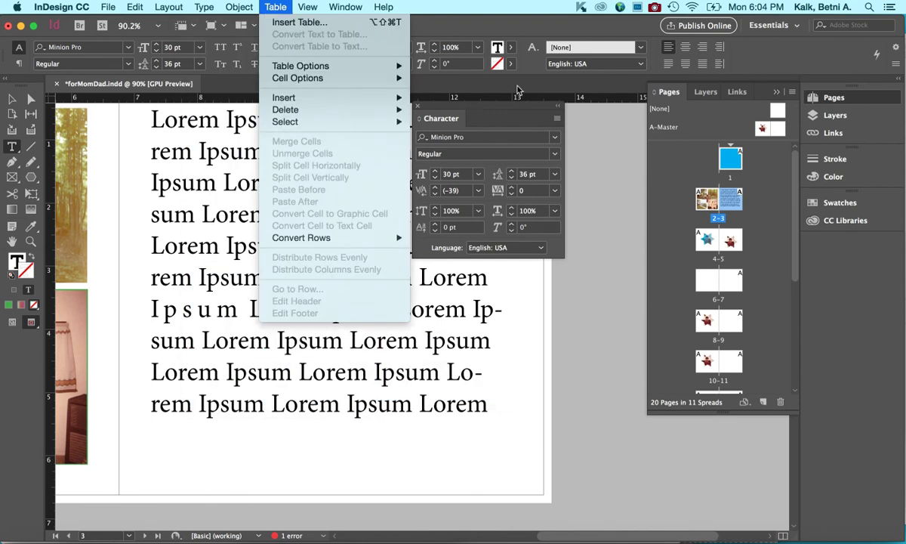
left_click(492, 73)
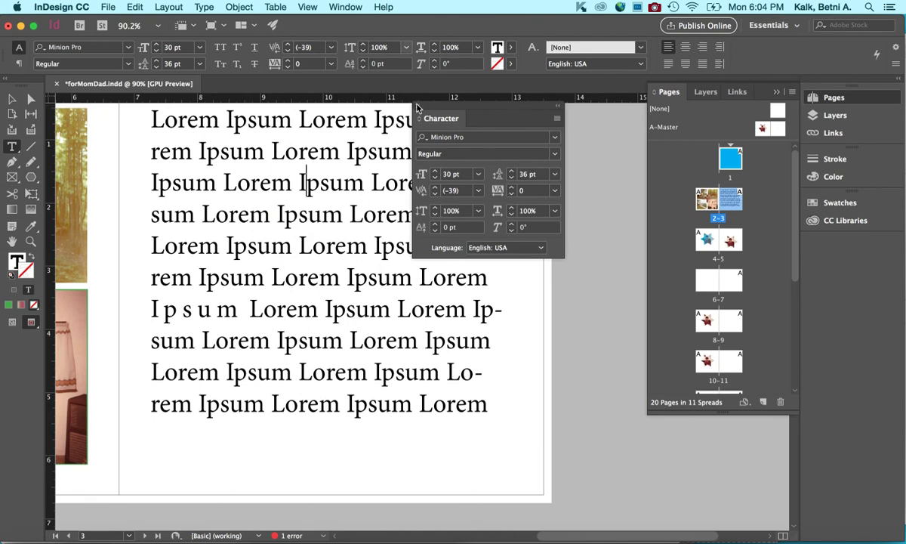
Step: Close the Character panel
key("super+t")
left_click(205, 6)
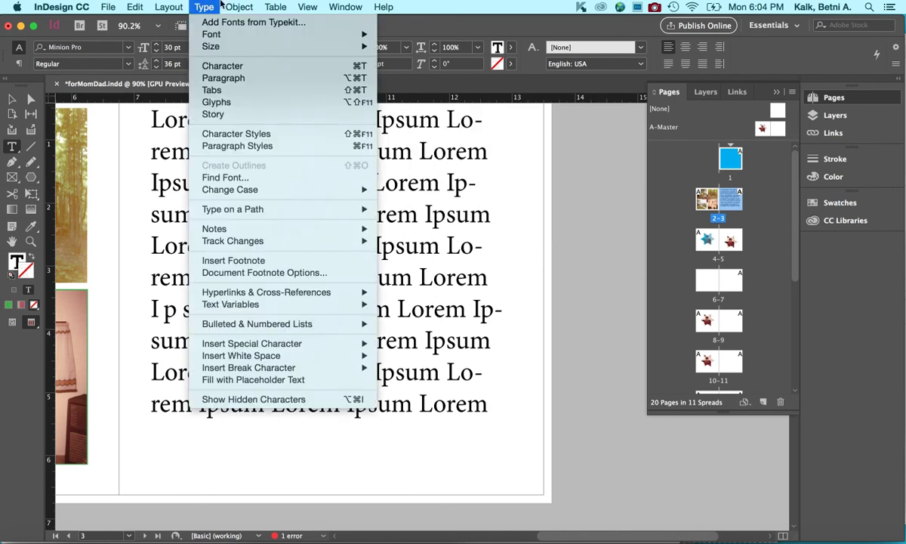
left_click(232, 5)
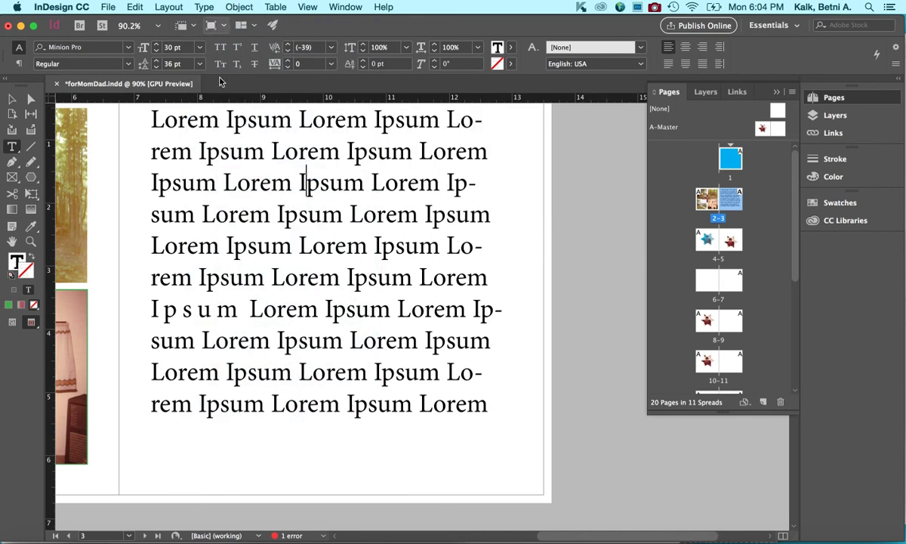
Step: Select the cabin photo on page 2, switch to page 3's text frame, and review the object commands available for it
left_click(12, 99)
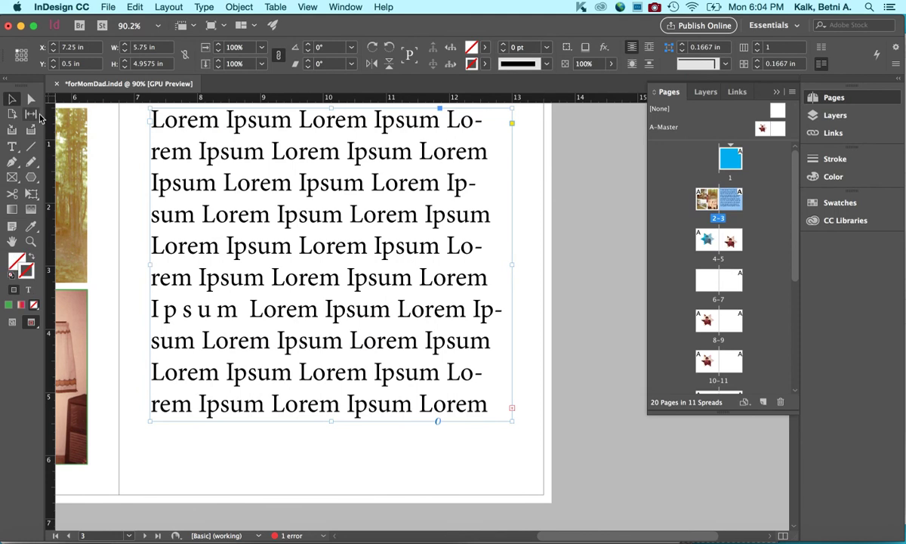
left_click(71, 137)
scroll(71, 136, "left", 5)
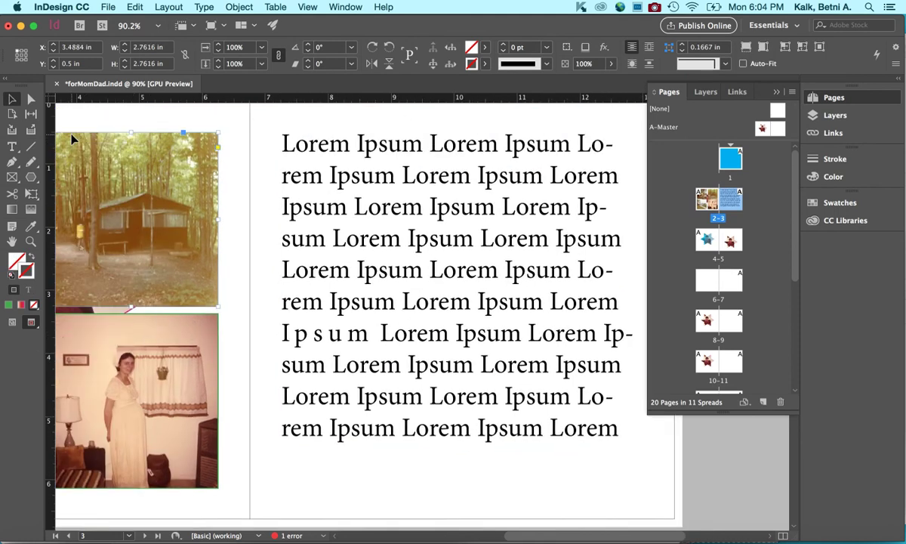
scroll(71, 137, "left", 3)
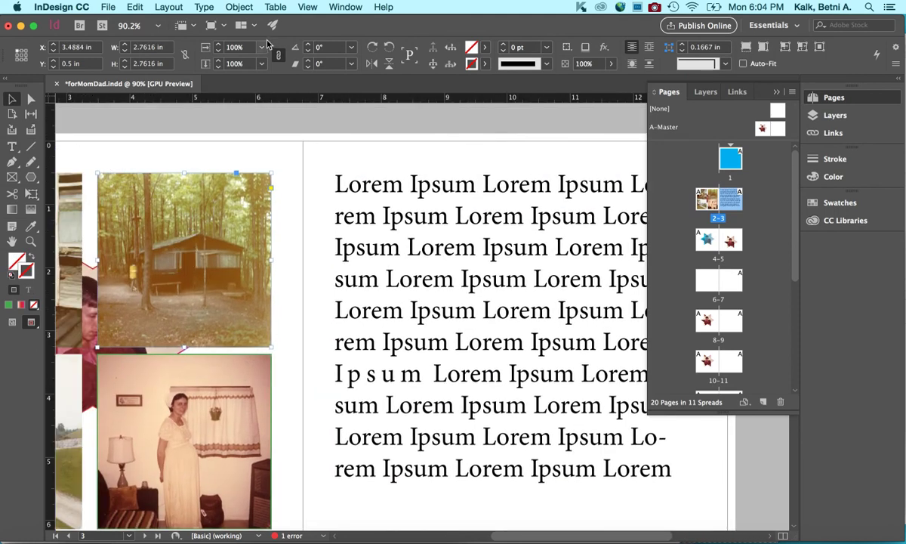
left_click(251, 6)
left_click(253, 5)
left_click(352, 185)
left_click(230, 6)
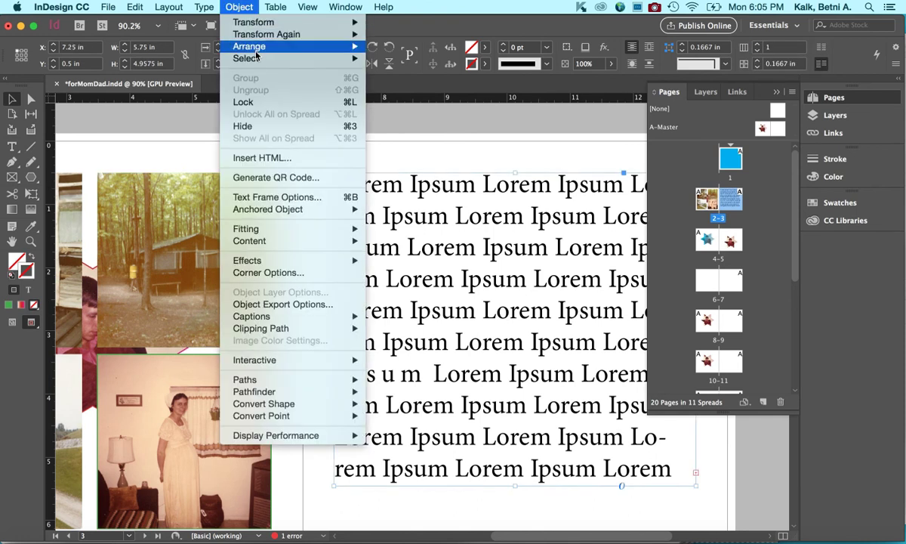
mouse_move(256, 24)
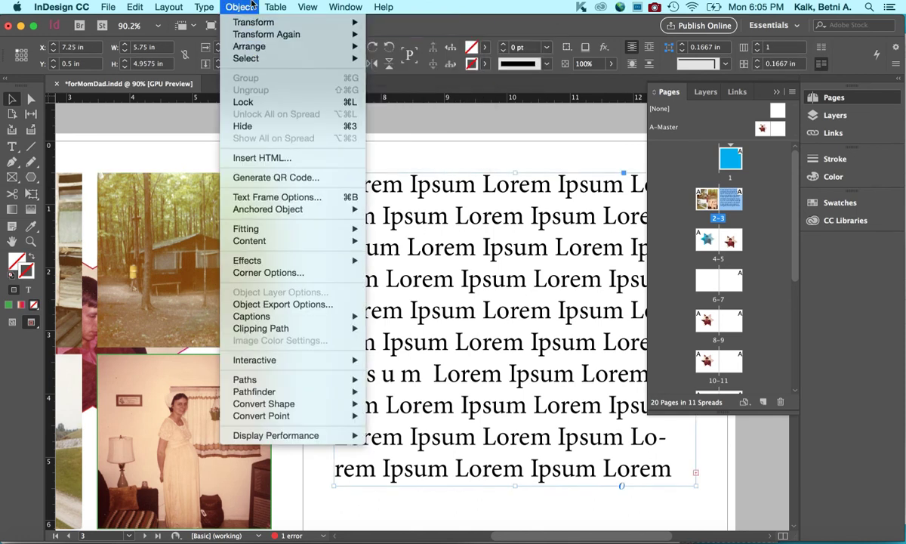
left_click(238, 6)
Step: Reselect the cabin photo and review its Transform and Transform Again options
left_click(216, 198)
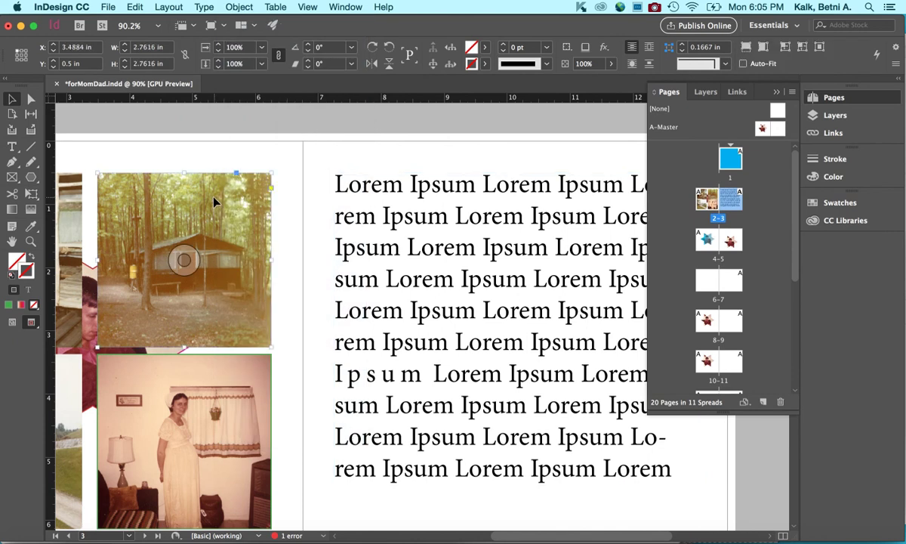
left_click(247, 4)
mouse_move(248, 27)
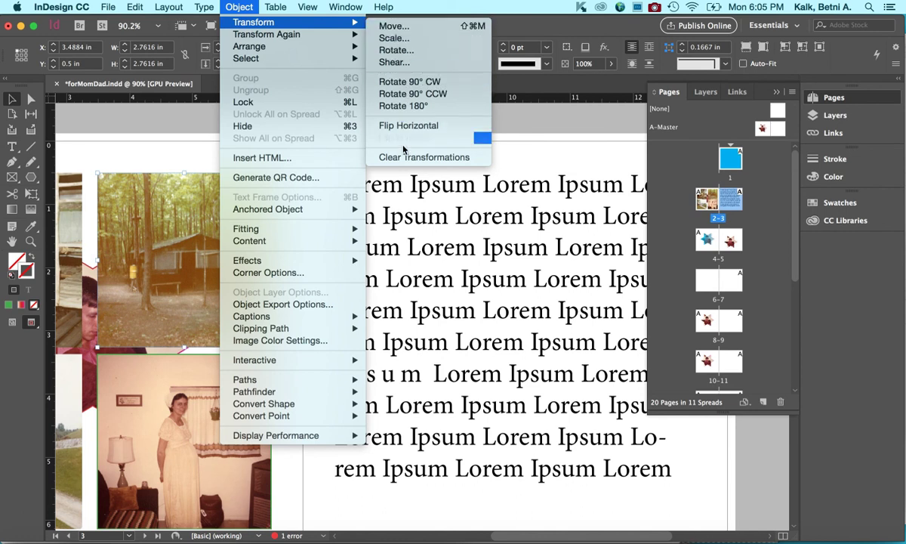
mouse_move(319, 37)
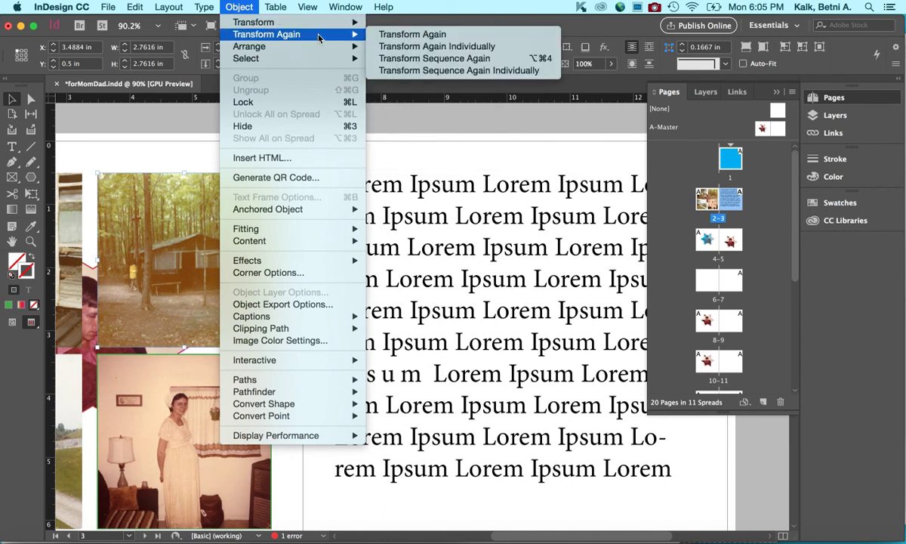
Step: Show the document's layers and expand Layer 1 to list its objects
left_click(664, 81)
left_click(705, 93)
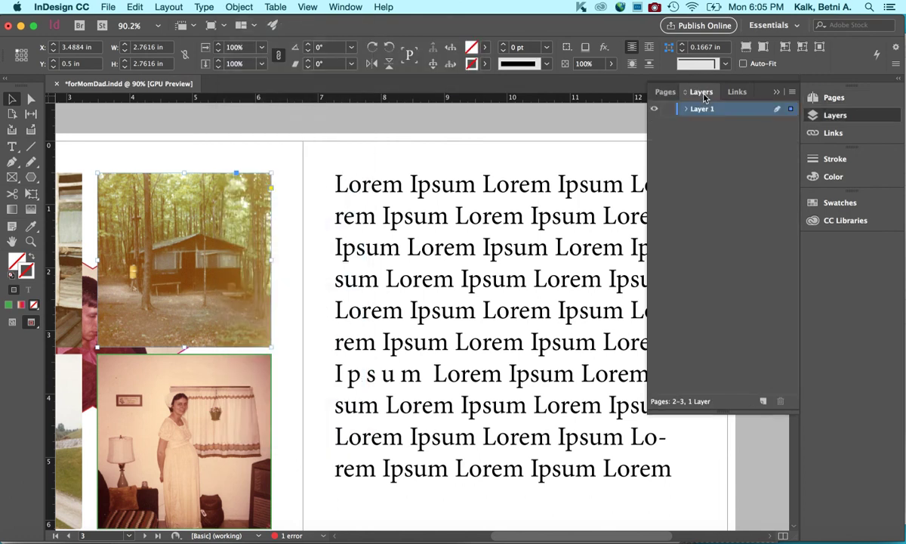
left_click(686, 110)
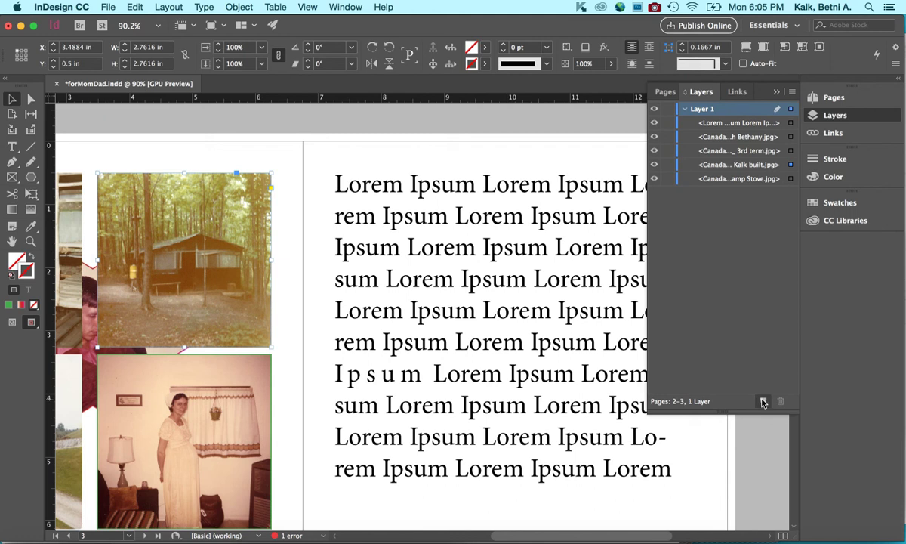
Step: Review the cabin photo's content, clipping path and export options, and set its display performance to Use View Setting
left_click(248, 5)
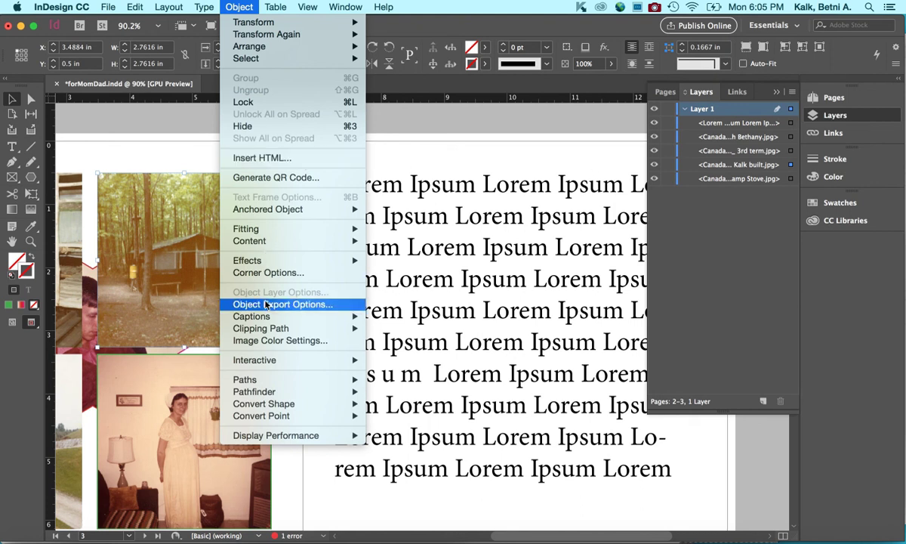
mouse_move(258, 332)
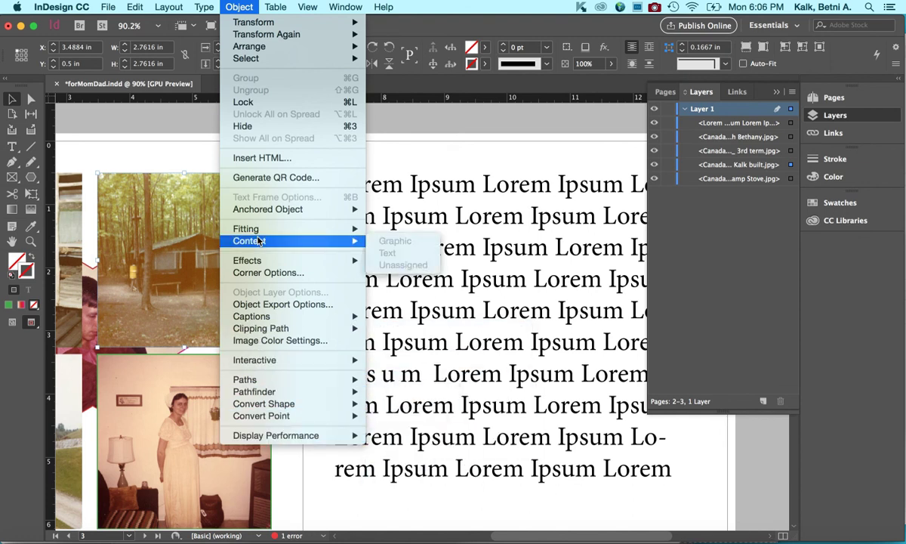
mouse_move(299, 438)
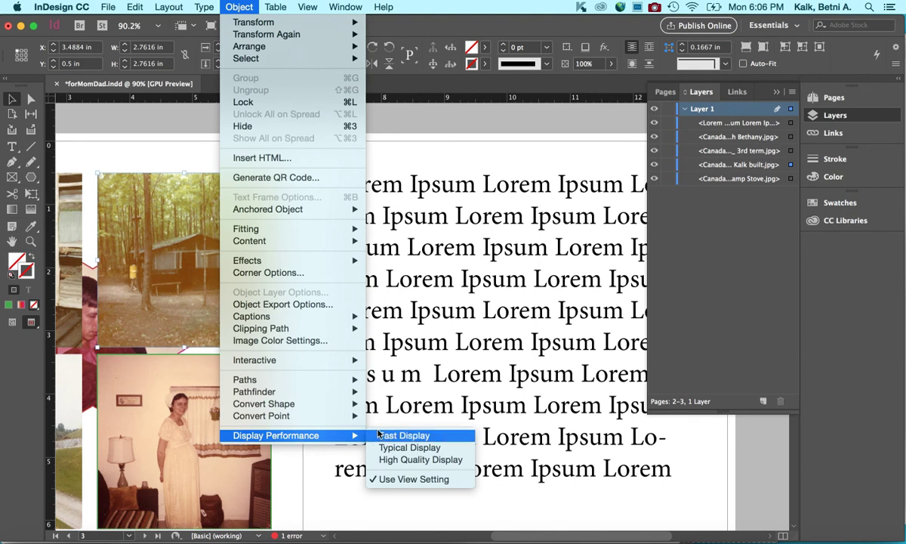
left_click(408, 479)
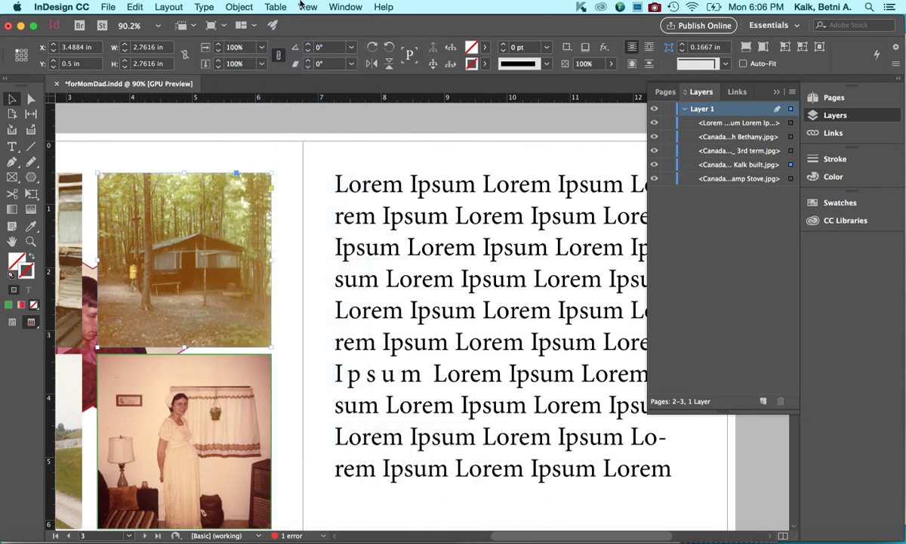
Step: Set the document view's display performance to Fast Display
left_click(305, 7)
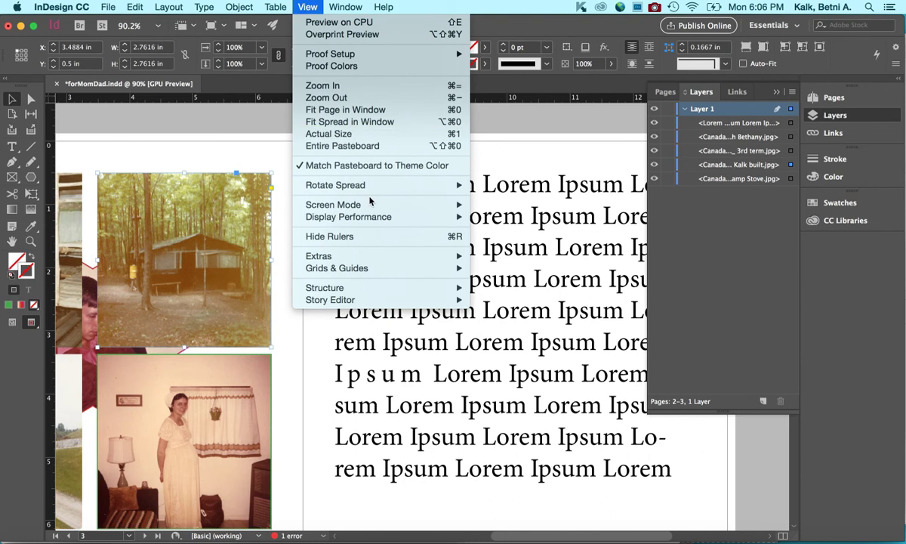
mouse_move(350, 202)
mouse_move(434, 217)
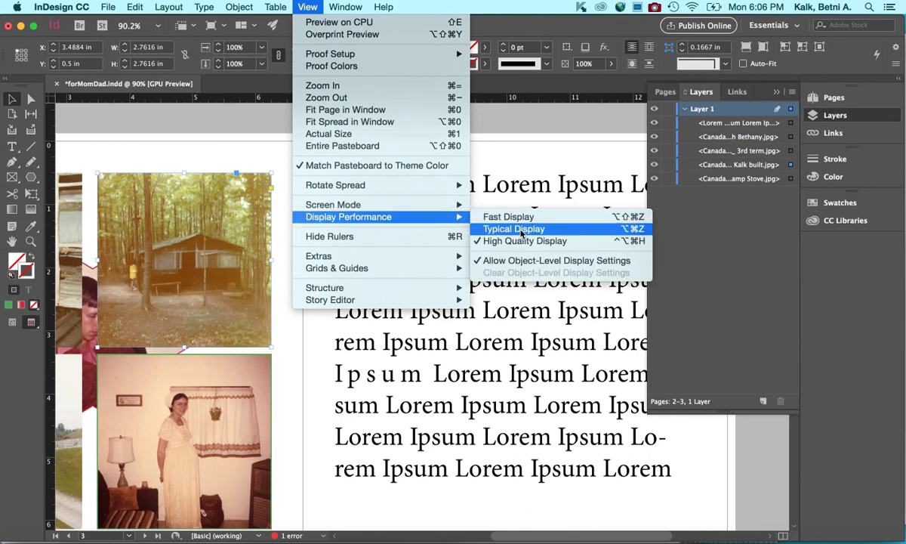
left_click(535, 219)
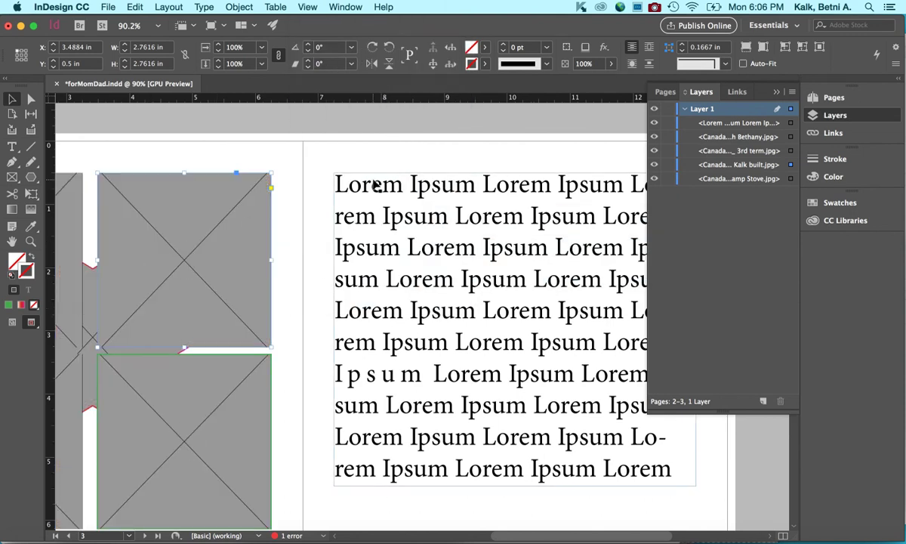
Step: Set the document view's display performance to Typical Display and inspect the photos on page 2
left_click(281, 7)
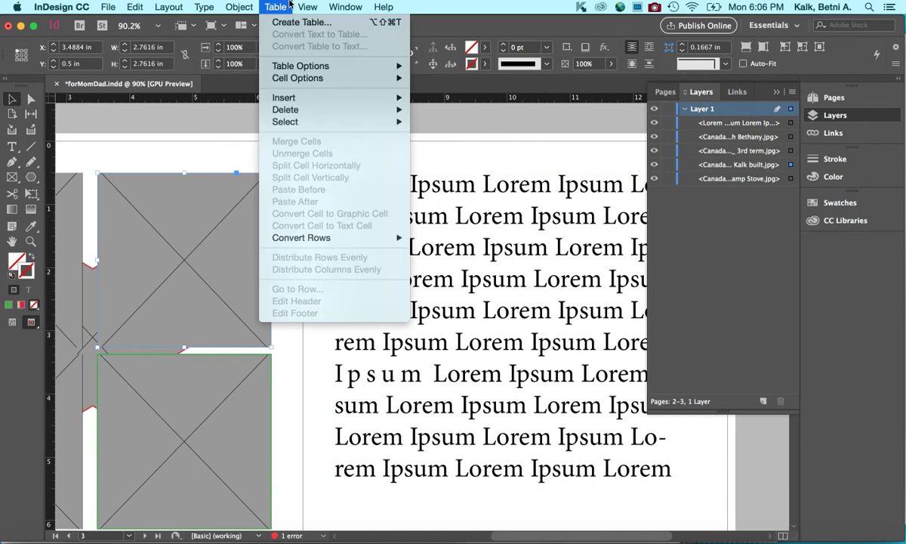
mouse_move(307, 6)
mouse_move(329, 206)
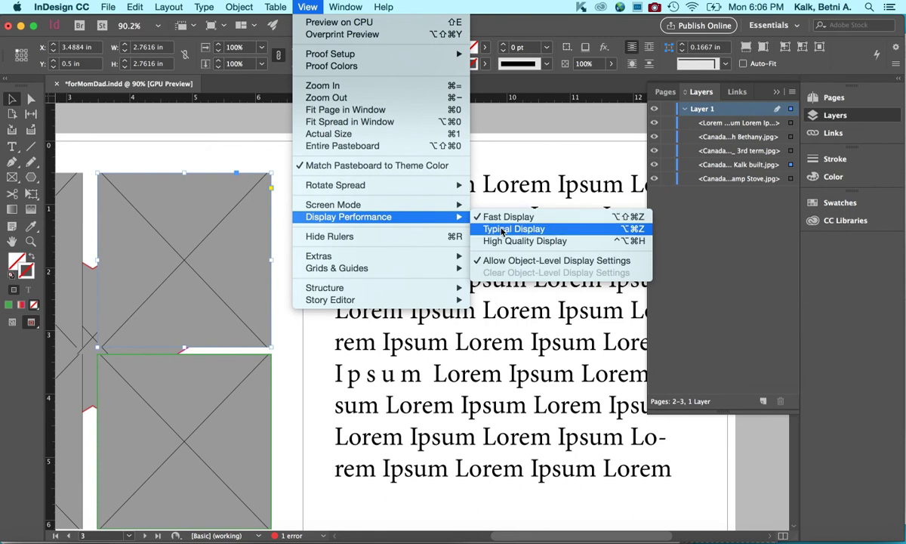
left_click(502, 229)
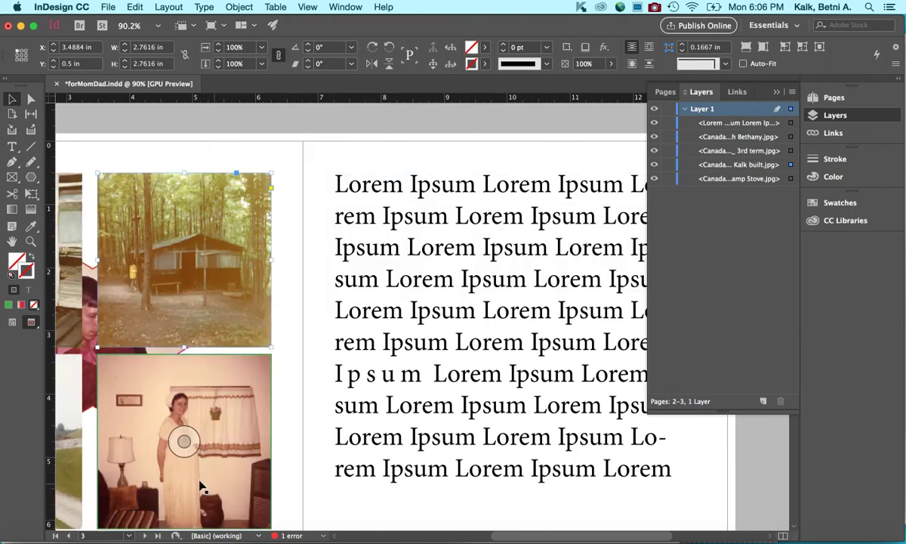
scroll(201, 487, "down", 2)
scroll(201, 486, "down", 2)
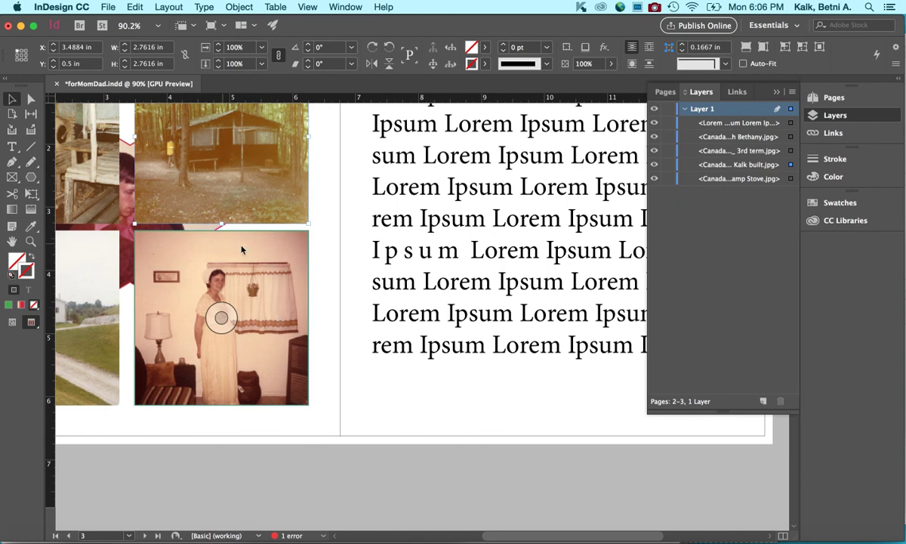
scroll(241, 251, "up", 3)
scroll(241, 252, "left", 3)
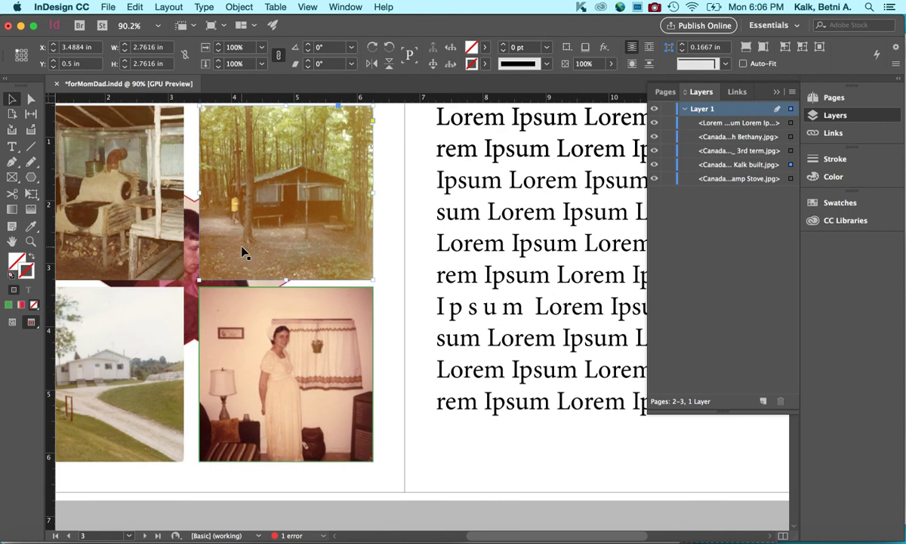
Step: Set the document view's display performance to High Quality Display
left_click(338, 6)
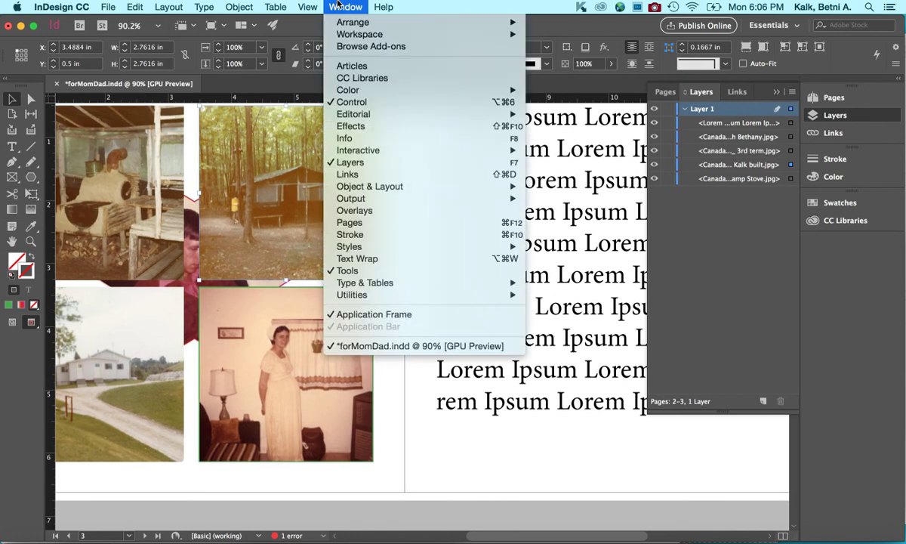
mouse_move(308, 4)
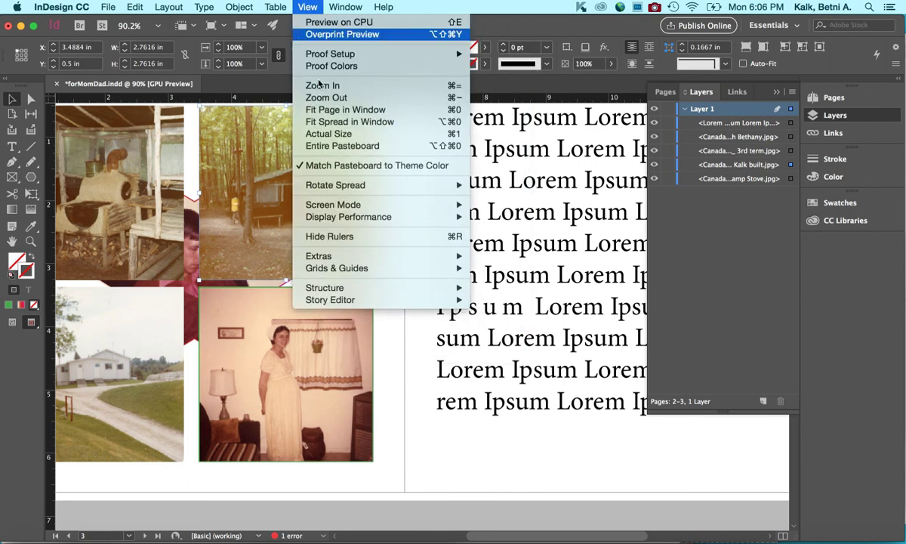
mouse_move(341, 219)
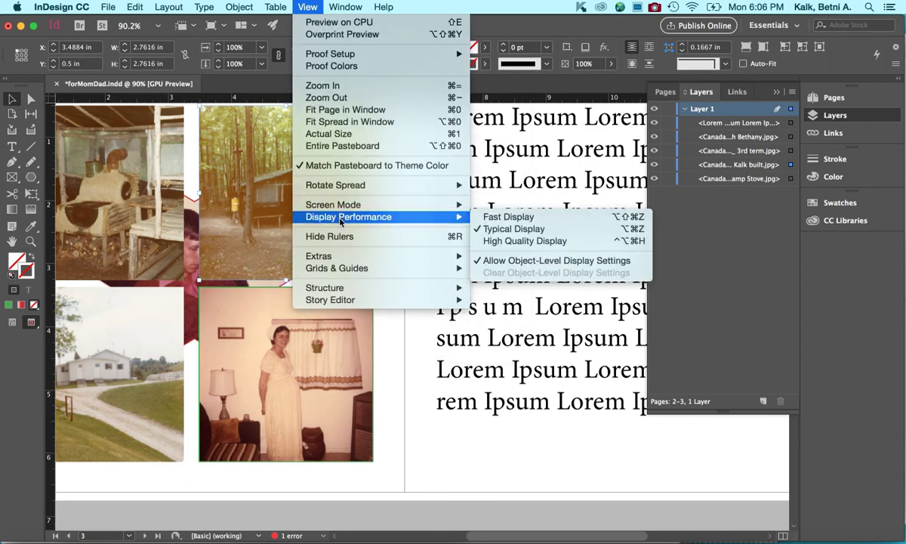
left_click(526, 242)
Step: Switch the document to Normal screen mode and place two vertical ruler guides in the gap between the photo columns, one at 3.53 in
left_click(307, 6)
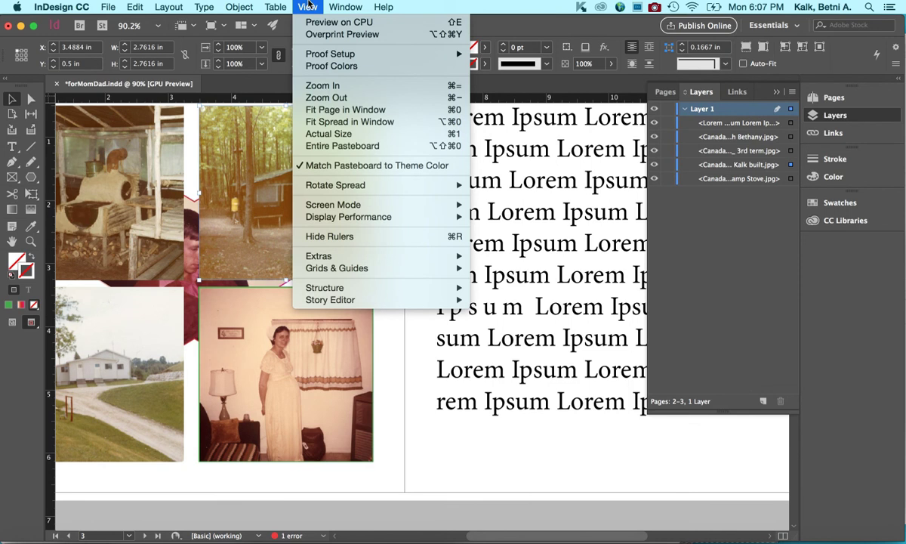
mouse_move(318, 266)
left_click(47, 158)
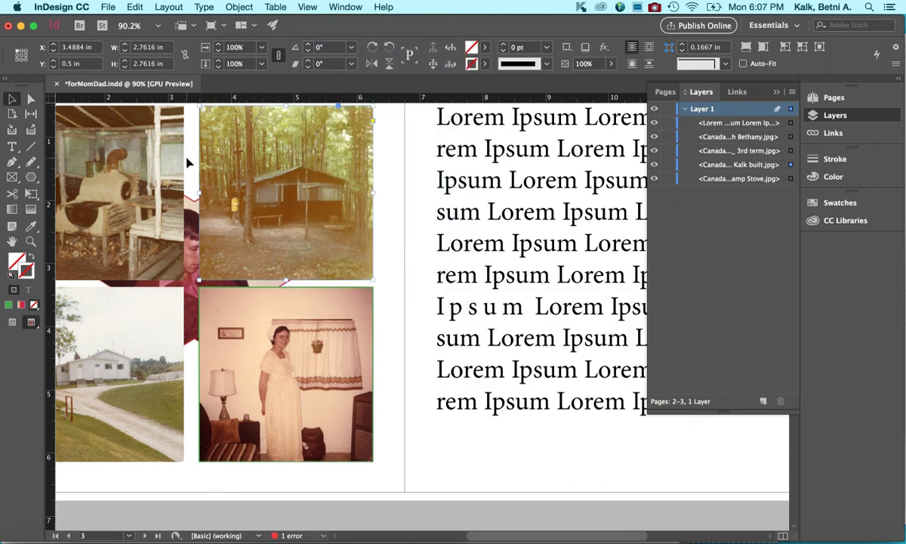
key("w")
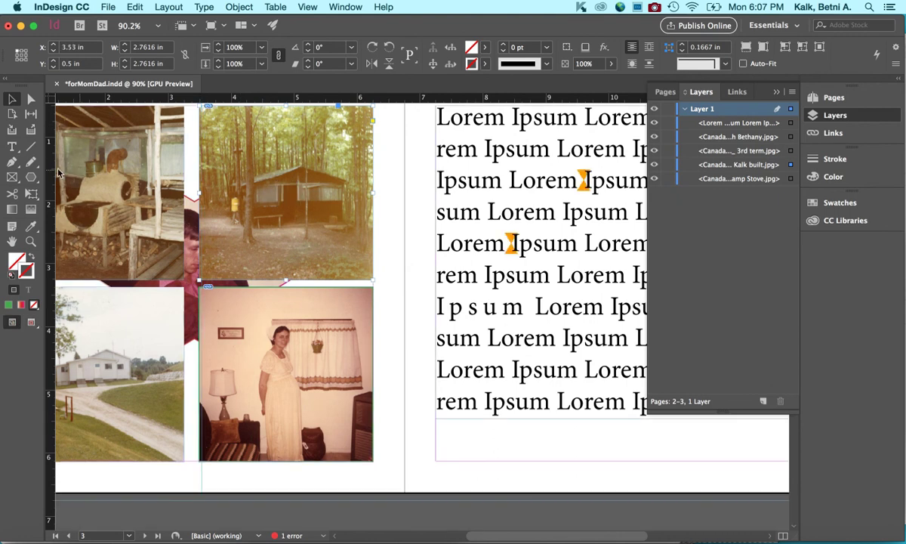
left_click_drag(47, 160, 188, 157)
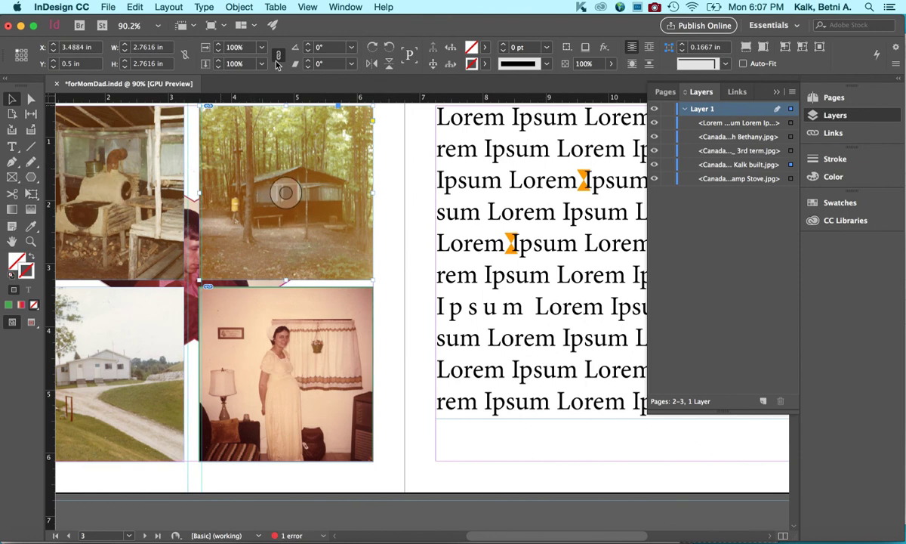
Step: Examine the screen mode command, the window arrangement options and the list of available panels such as Color, Control, Editorial and Effects
left_click(307, 7)
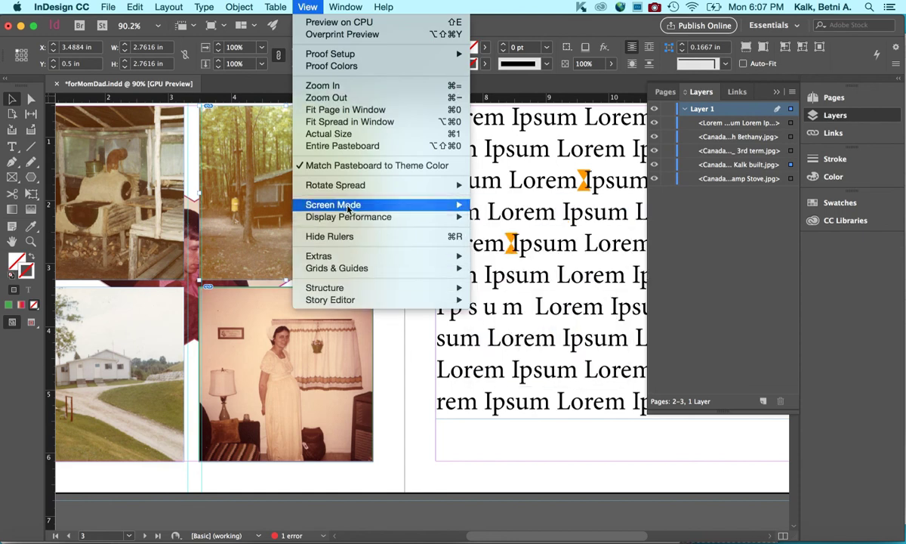
mouse_move(348, 210)
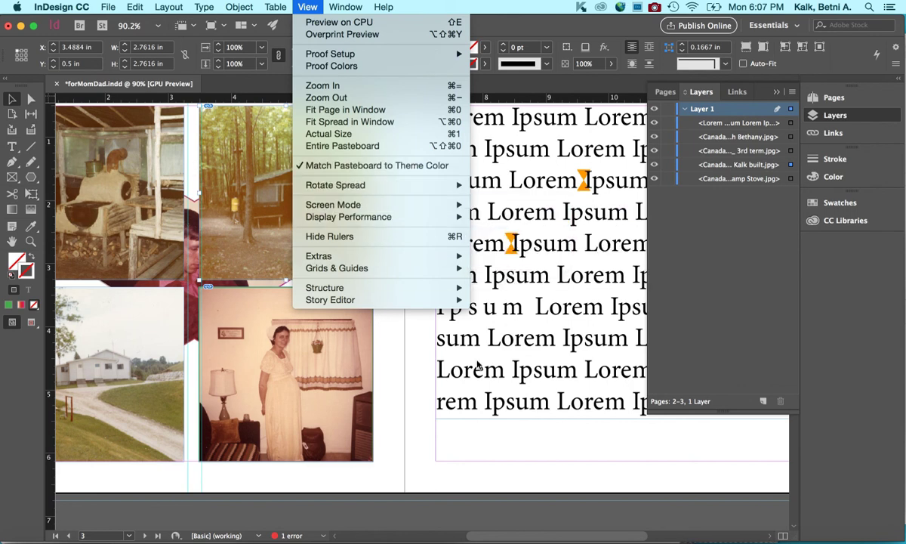
mouse_move(248, 4)
mouse_move(339, 5)
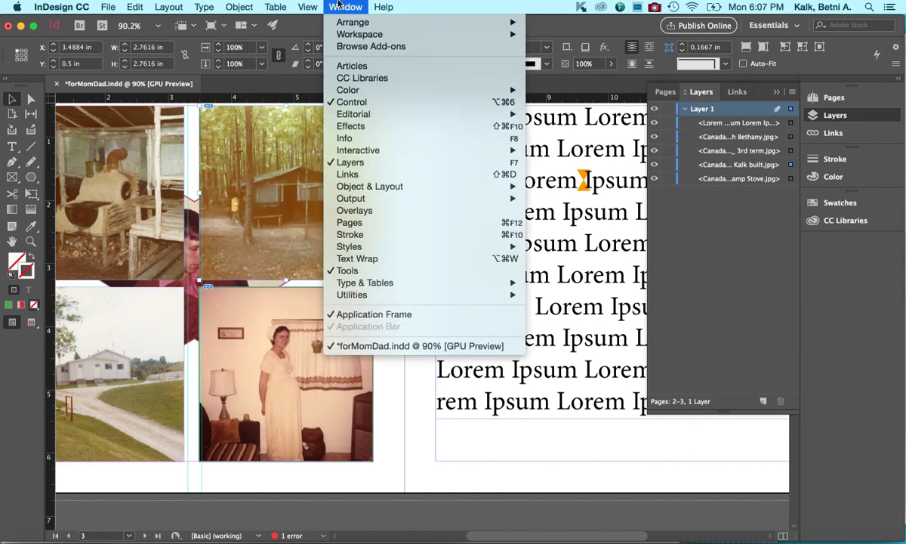
mouse_move(346, 27)
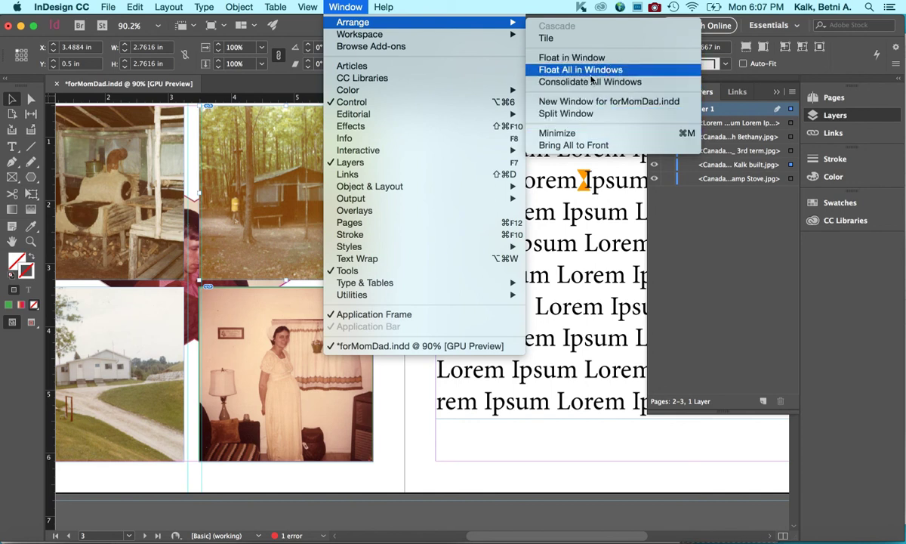
mouse_move(420, 38)
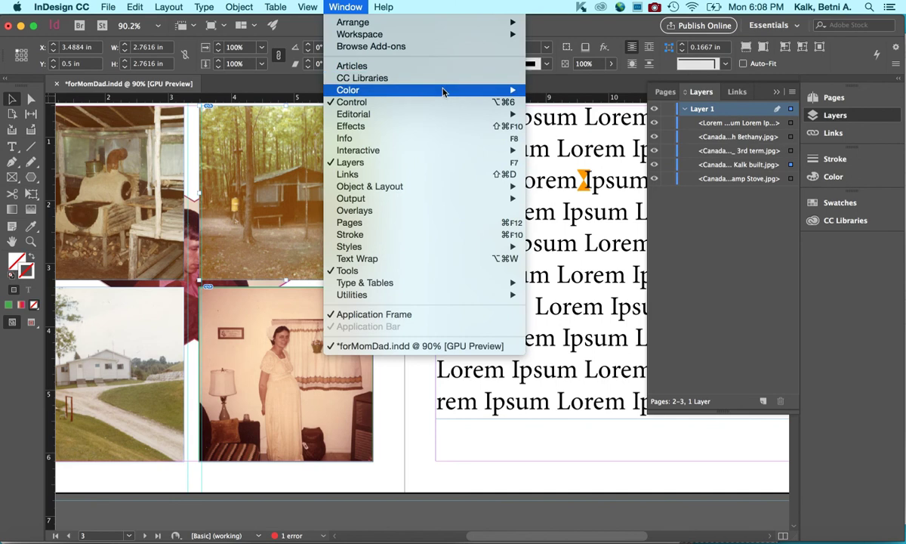
mouse_move(444, 91)
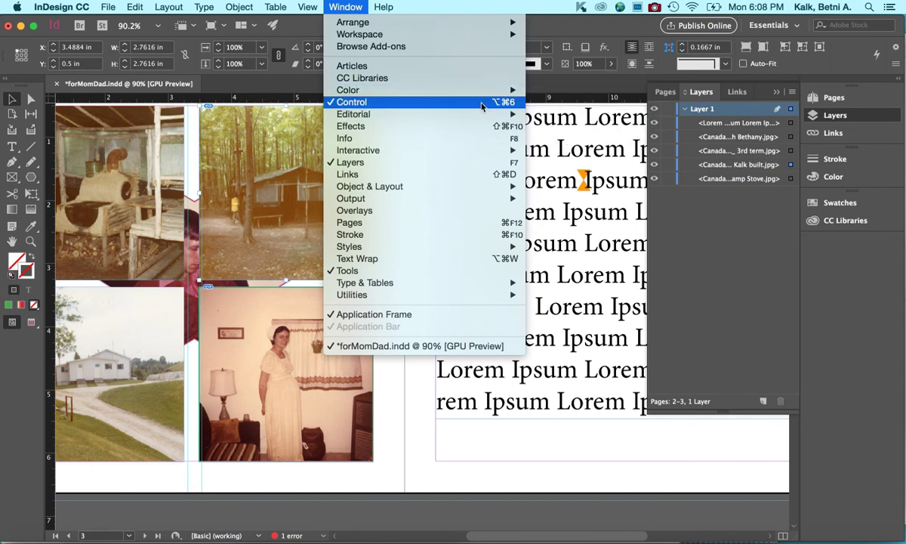
mouse_move(480, 115)
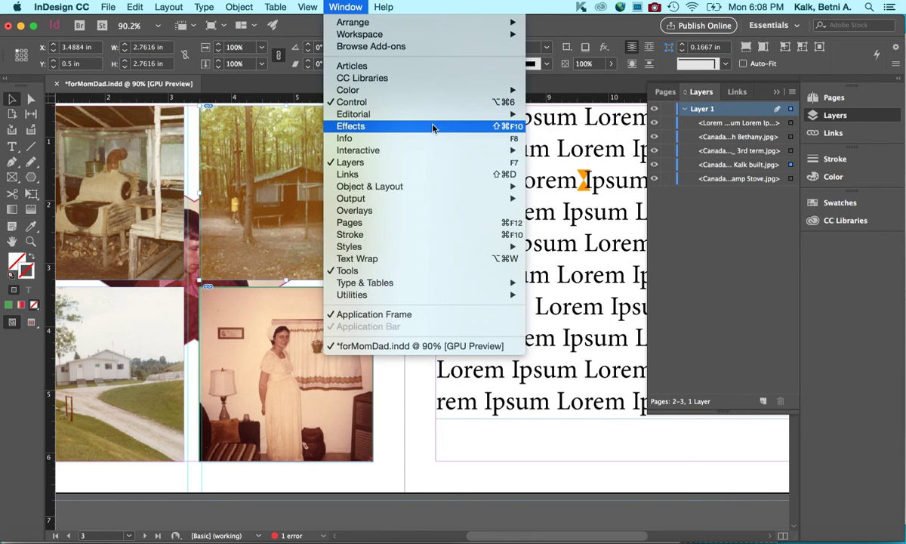
Step: Show the Effects settings and reduce the cabin photo's opacity to 58%
left_click(453, 127)
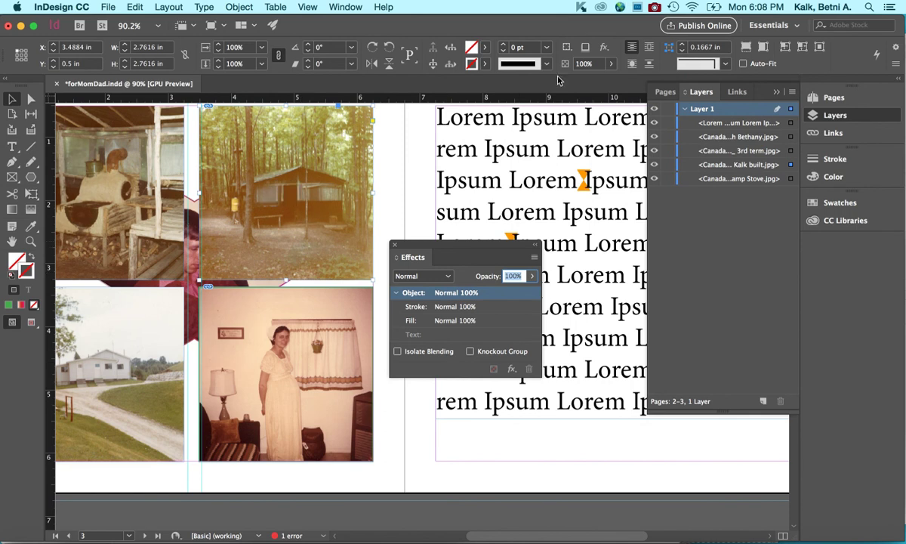
left_click(614, 64)
left_click_drag(614, 65, 582, 79)
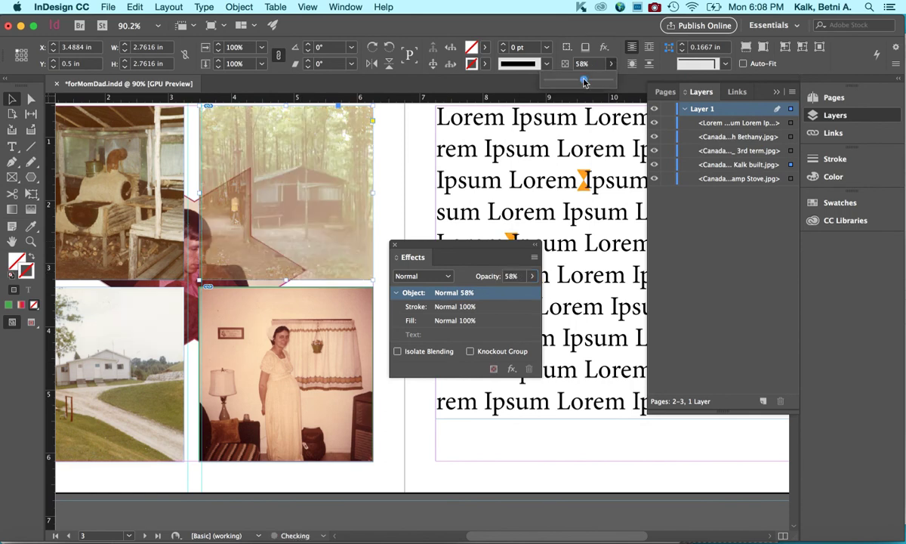
Step: Review the cabin photo's transparency settings and the available blending modes without changing them
double_click(457, 294)
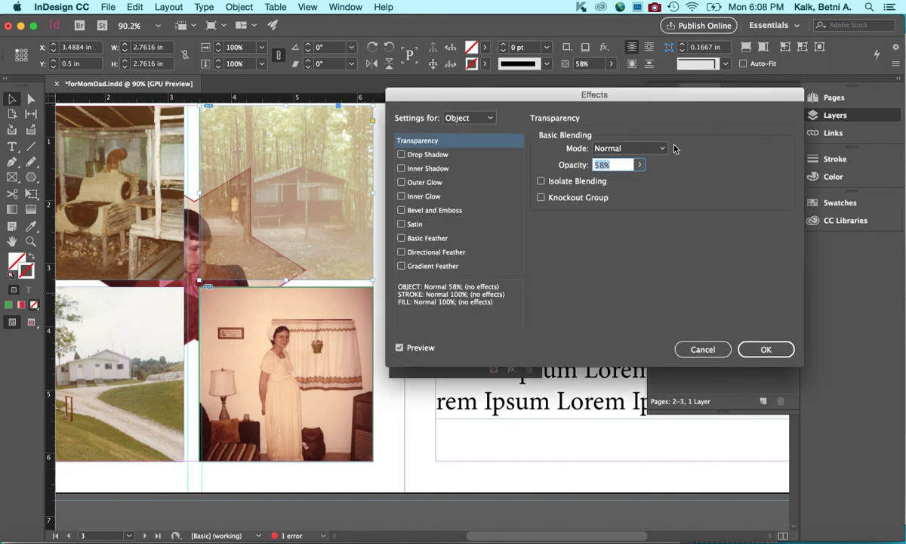
left_click(696, 349)
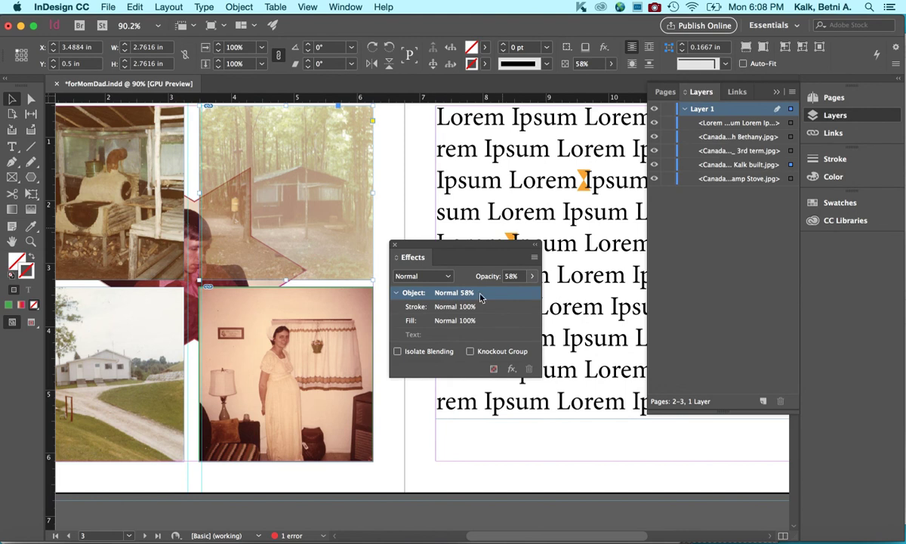
left_click(450, 276)
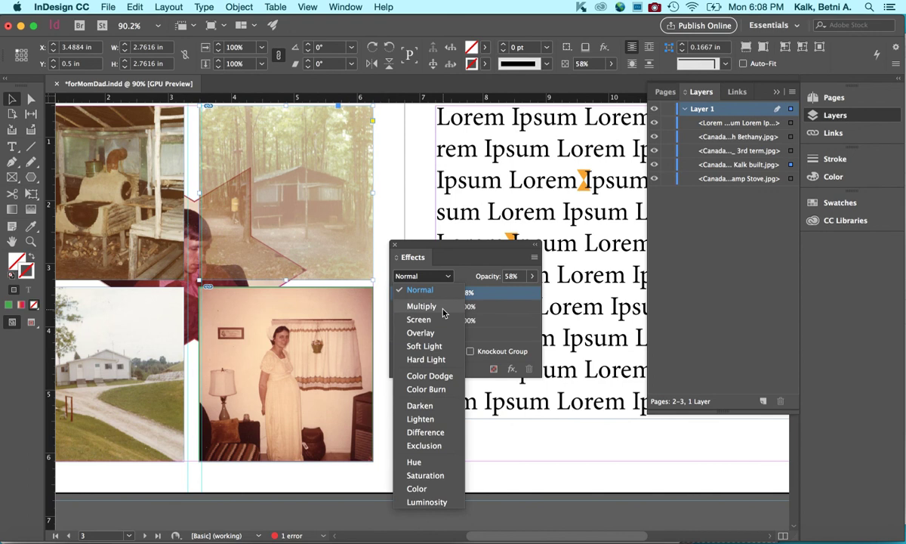
left_click(461, 259)
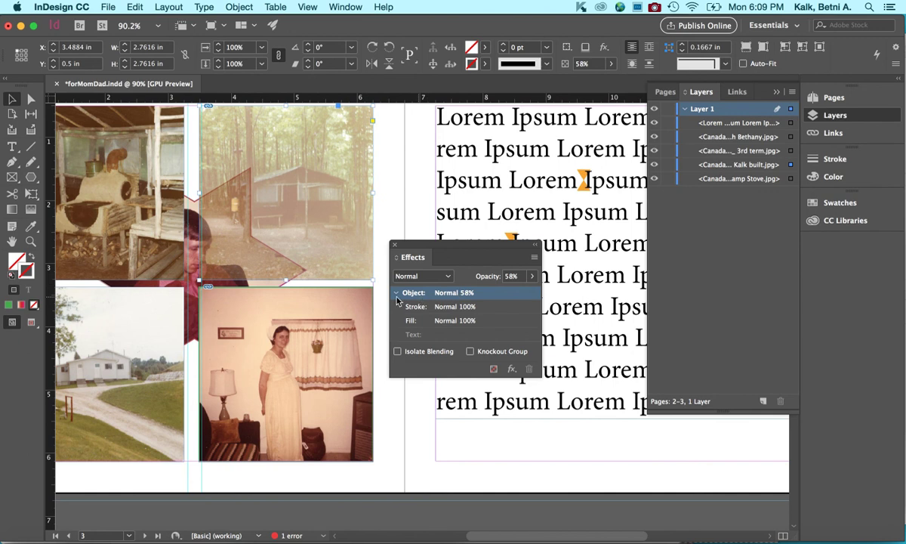
Step: Review the effects available for the cabin photo, such as Drop Shadow and Outer Glow, and close the Effects settings
left_click(532, 259)
mouse_move(552, 278)
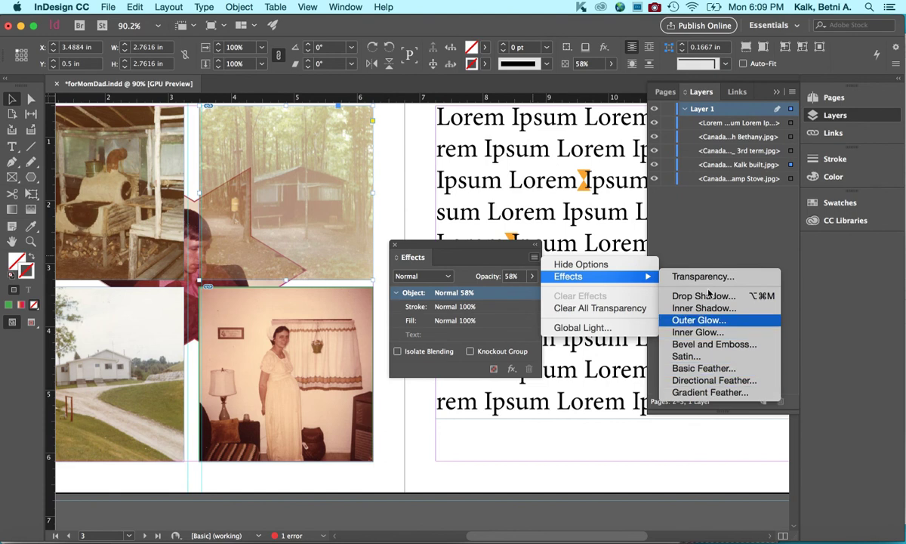
left_click(506, 264)
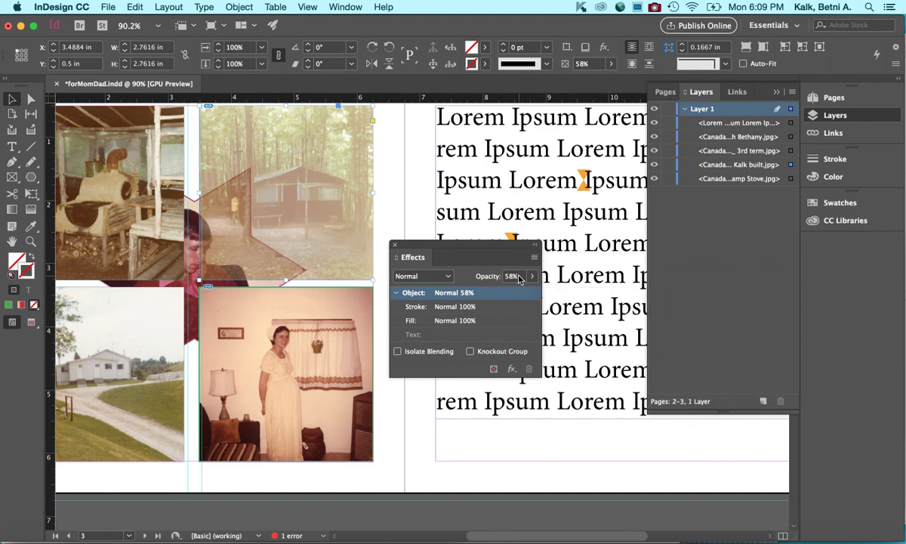
left_click(533, 259)
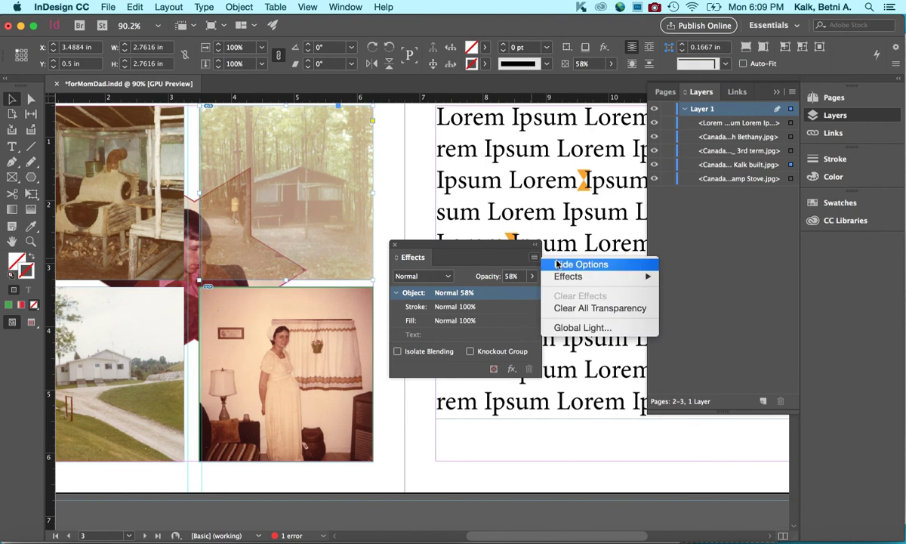
left_click(398, 250)
left_click(396, 247)
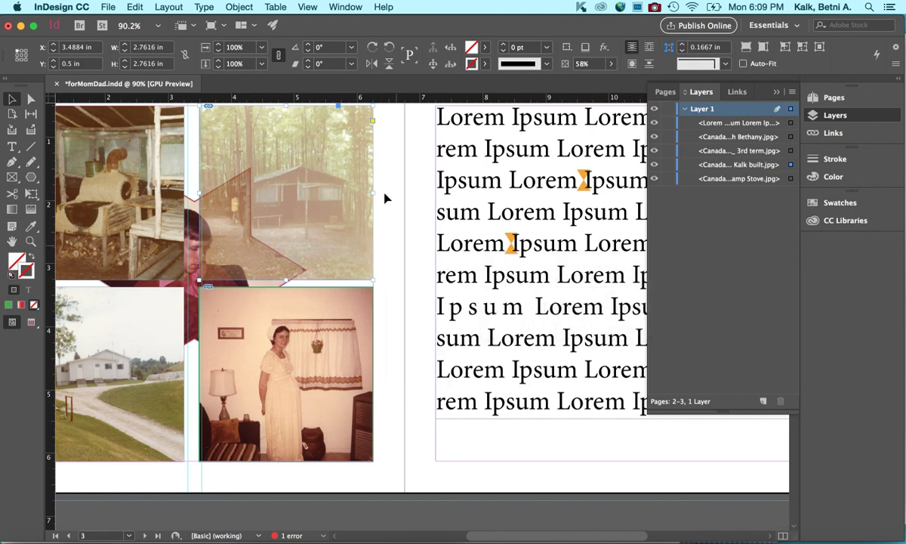
Step: Hide the document's layers list and review the Object & Layout options Align, Pathfinder and Transform
left_click(305, 7)
mouse_move(345, 7)
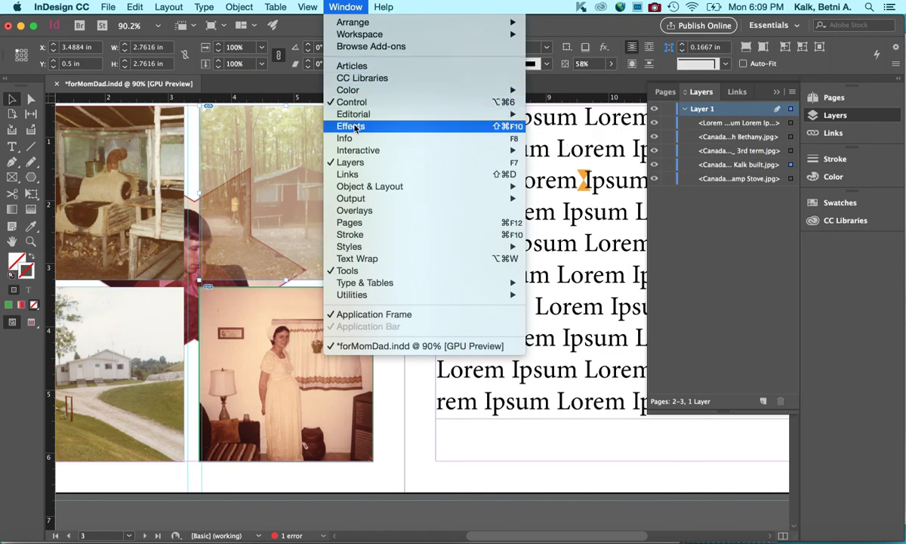
left_click(349, 163)
left_click(345, 7)
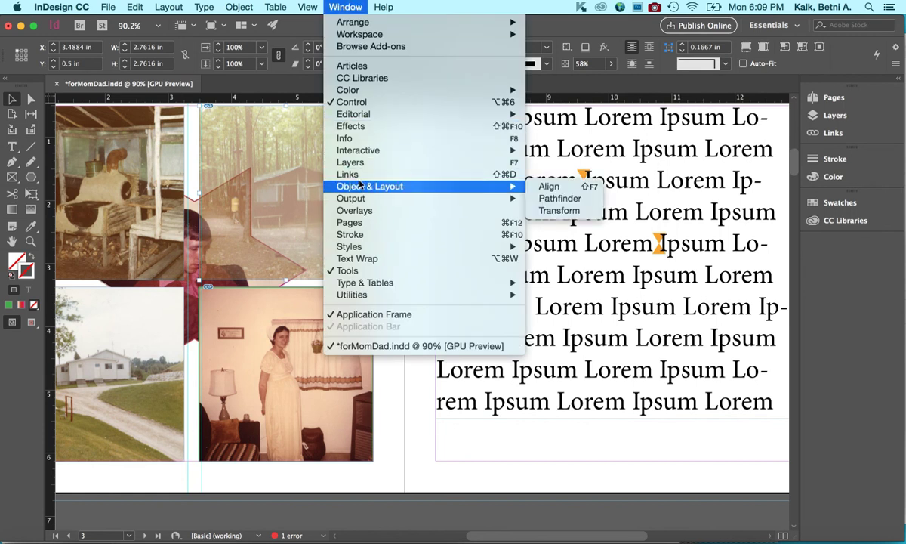
mouse_move(359, 186)
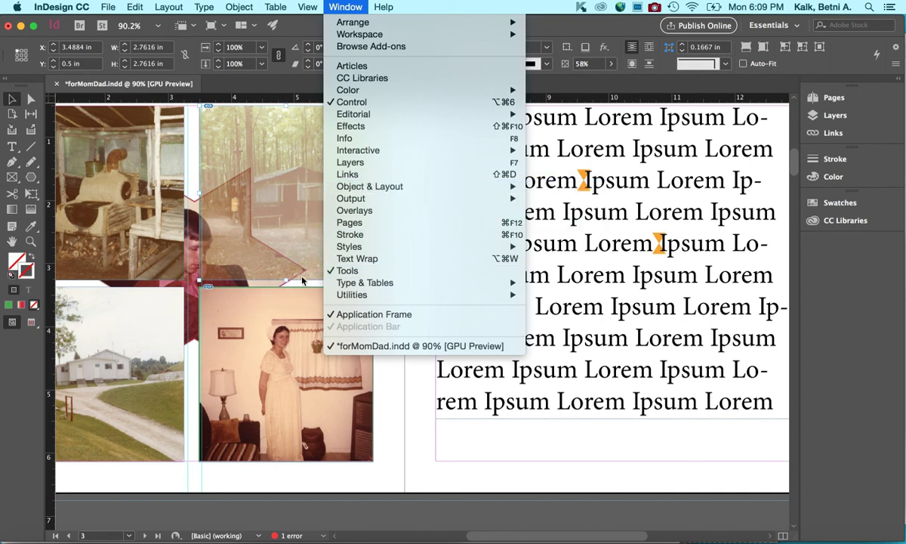
left_click(282, 257)
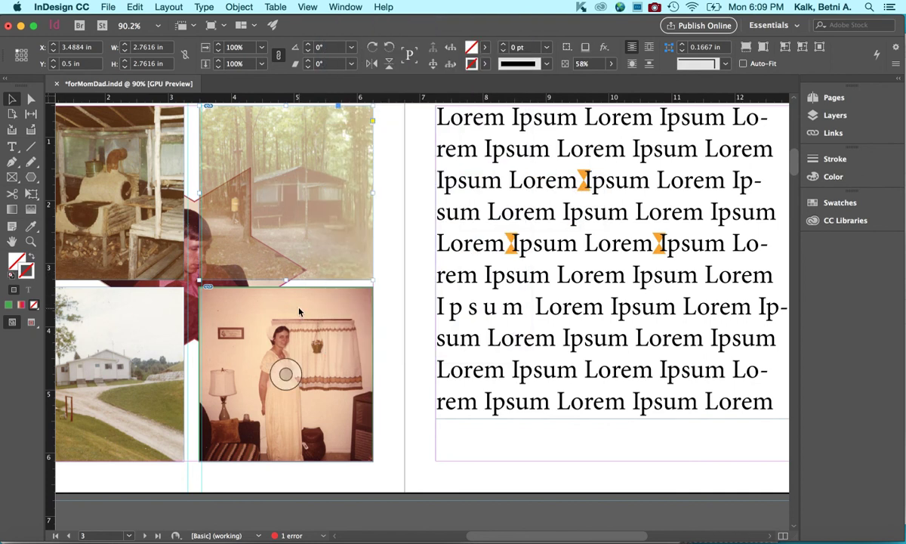
Step: Open the A-Master spread and delete the star-shaped photo from its first page
left_click(819, 117)
left_click(827, 98)
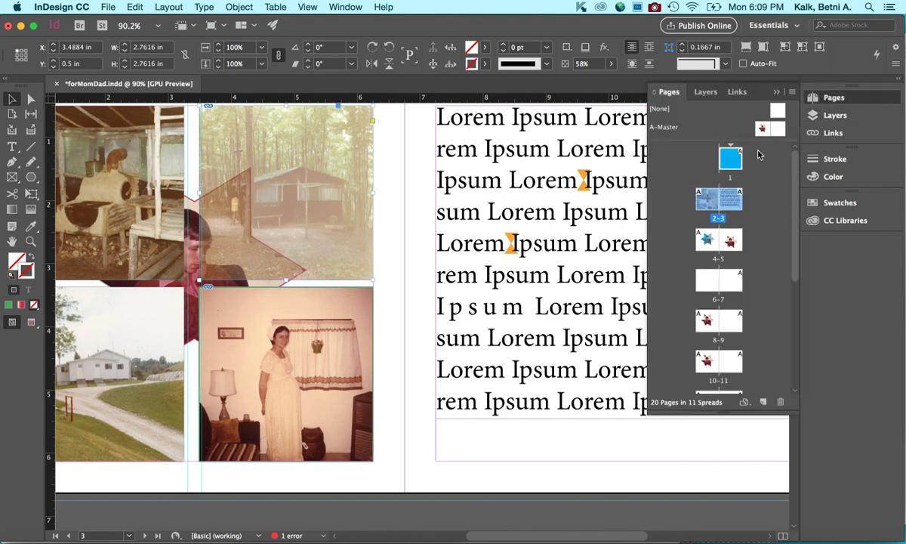
double_click(768, 124)
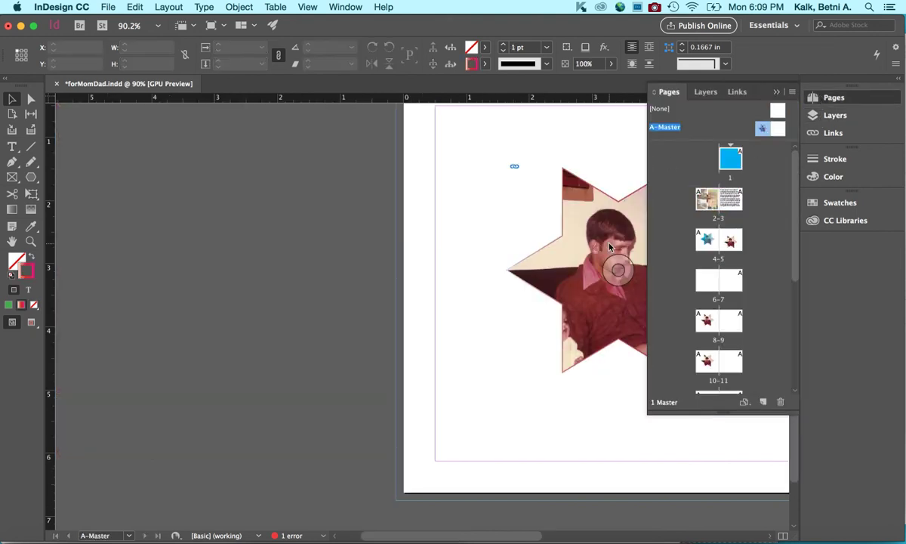
key("Delete")
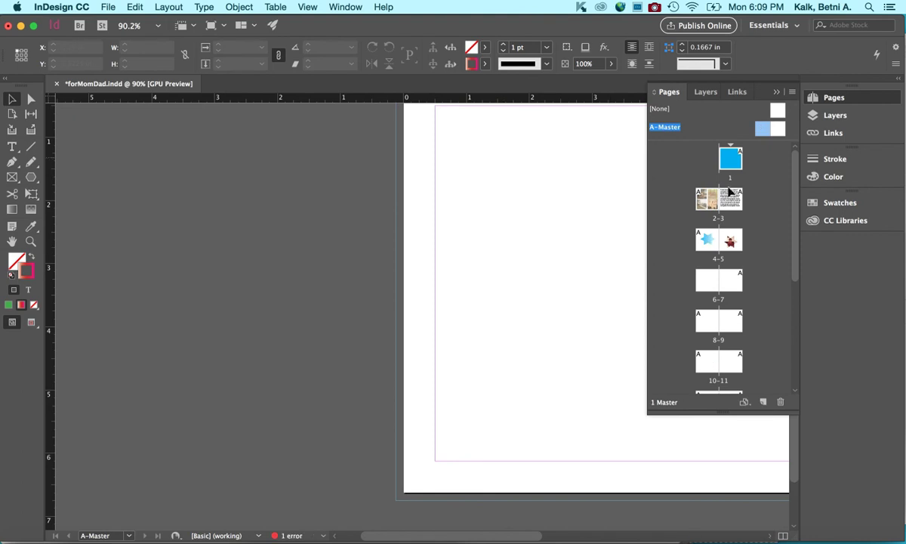
Step: Return to page 2 and move the stove photo horizontally to the page edge at X 0 in
double_click(712, 203)
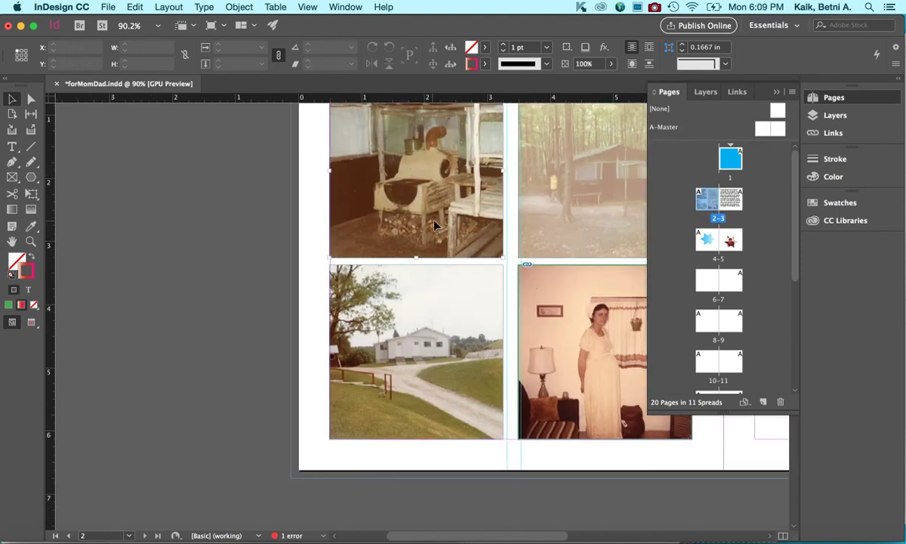
left_click(435, 223)
left_click_drag(436, 224, 402, 204)
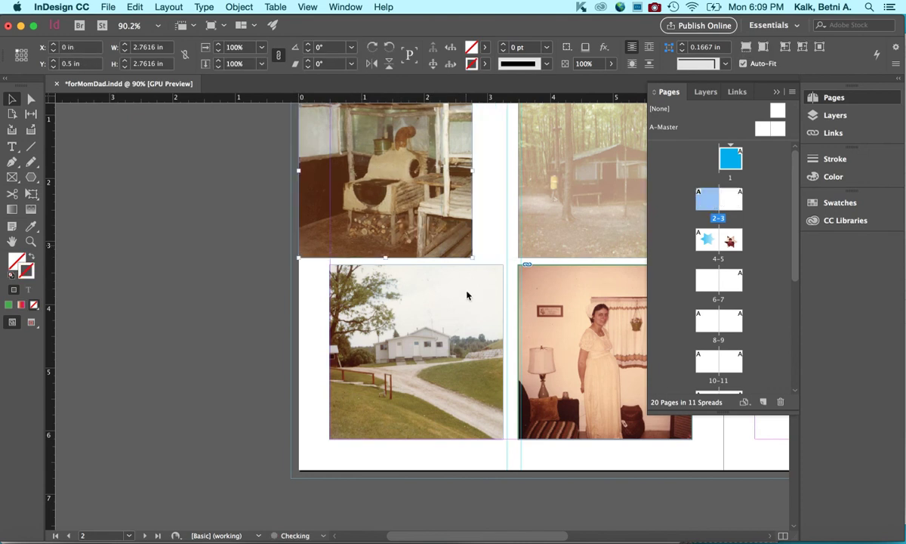
Step: Select the stove and farmhouse photos on page 2, align their horizontal centers to each other, and close the Align settings
scroll(468, 295, "up", 2)
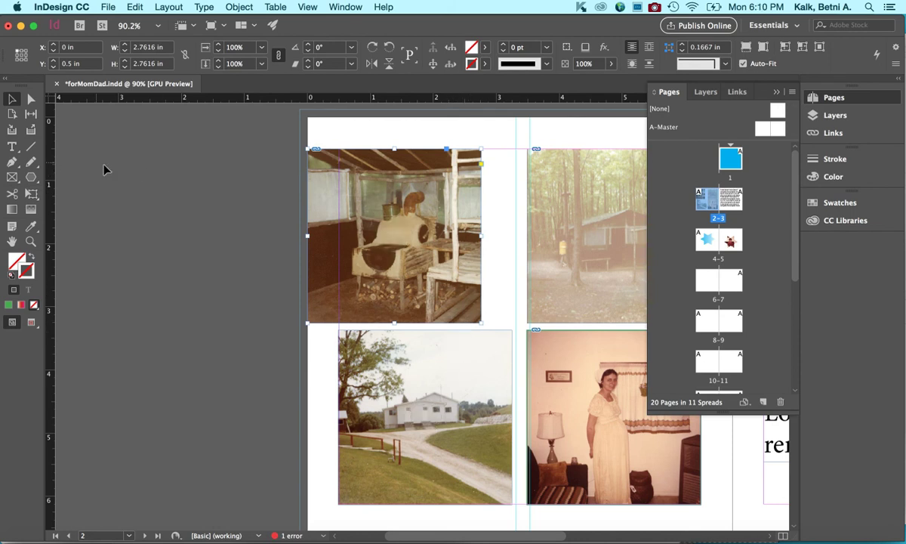
left_click(408, 362, "shift")
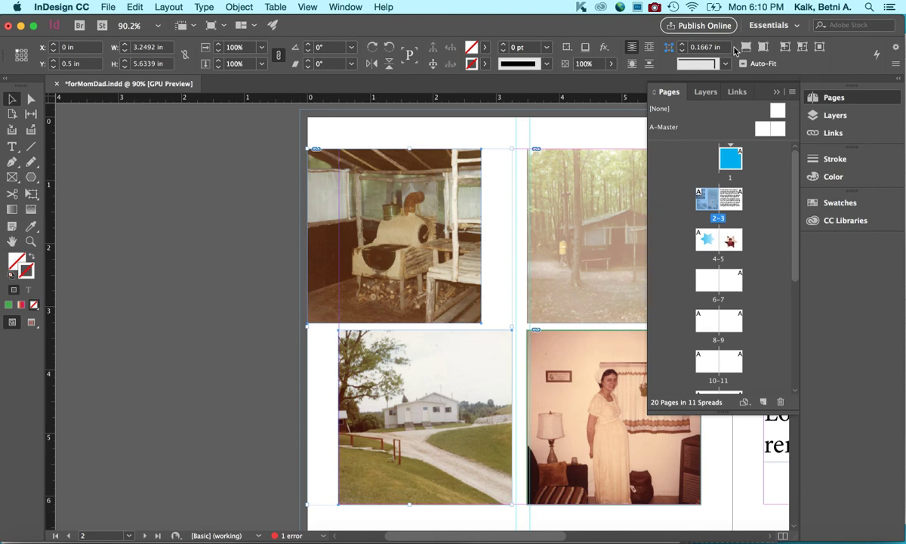
left_click(345, 6)
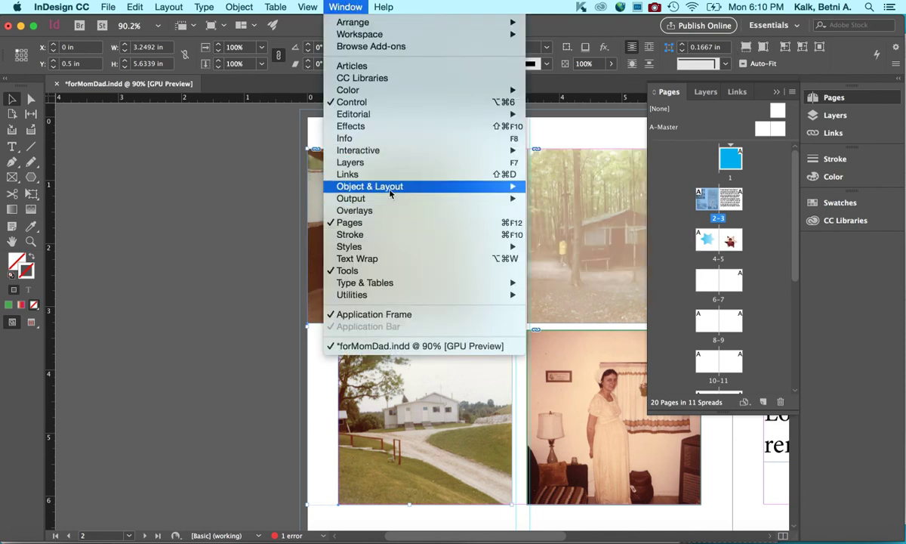
mouse_move(490, 185)
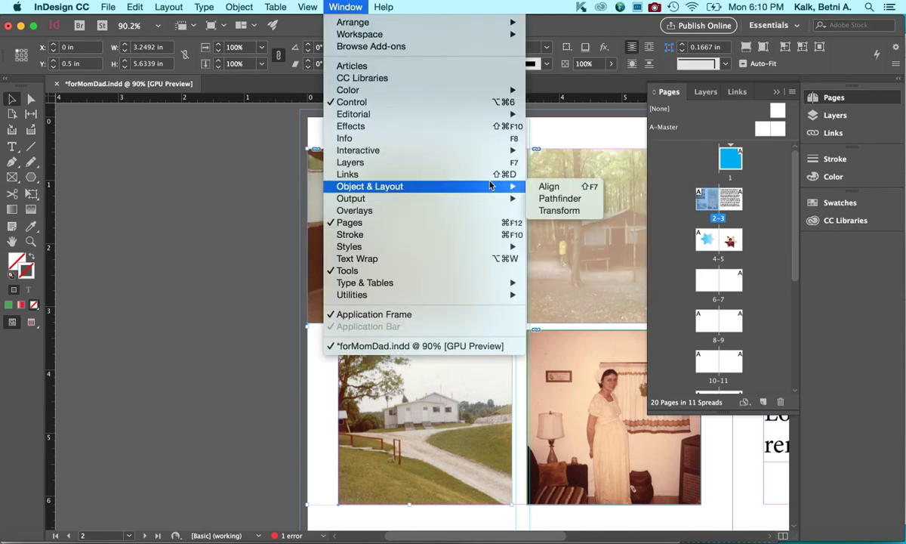
left_click(556, 187)
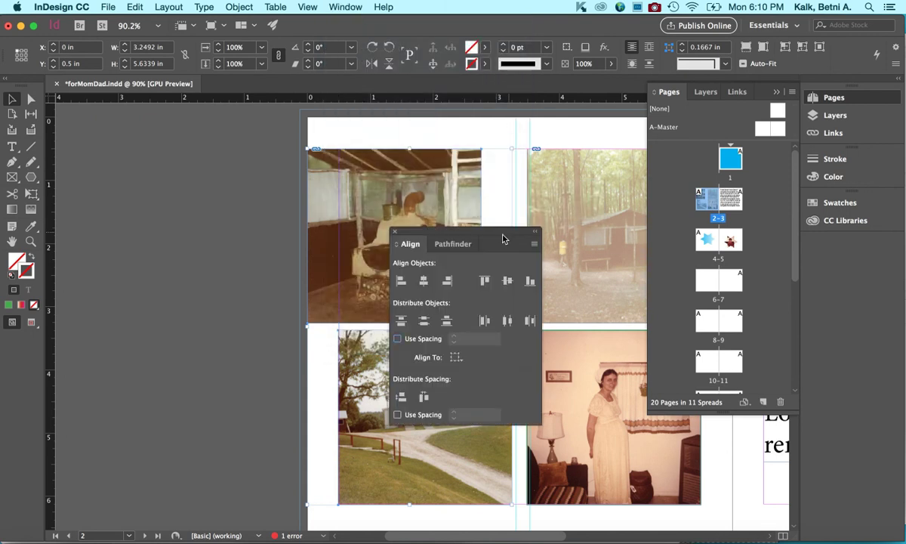
left_click_drag(487, 234, 247, 173)
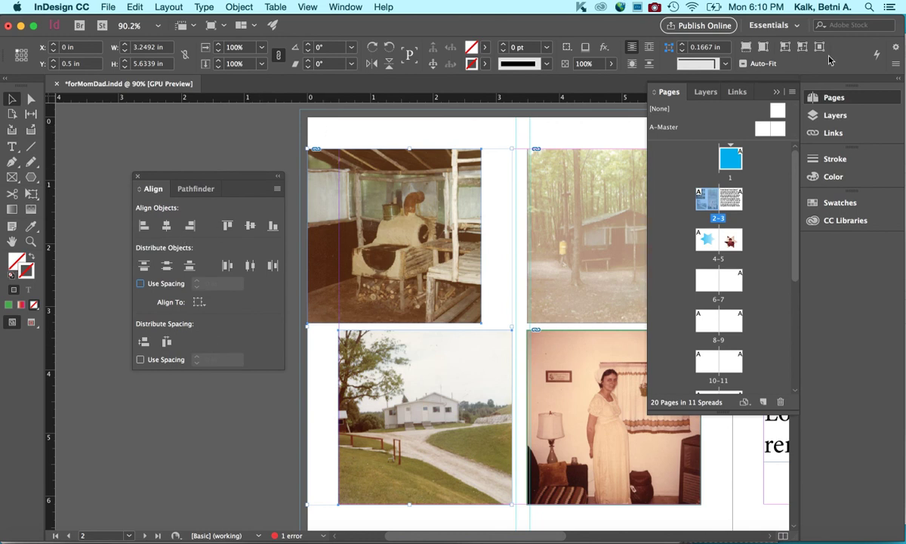
left_click(167, 225)
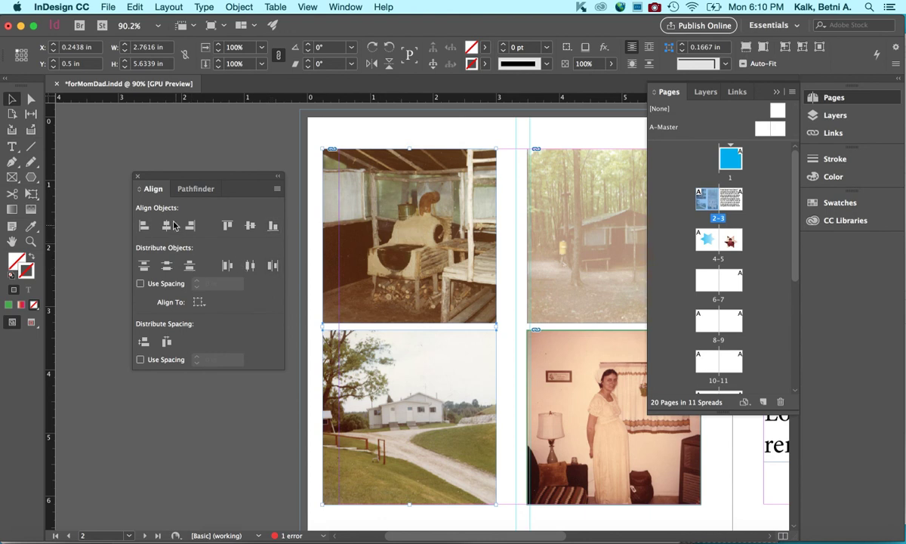
left_click(137, 177)
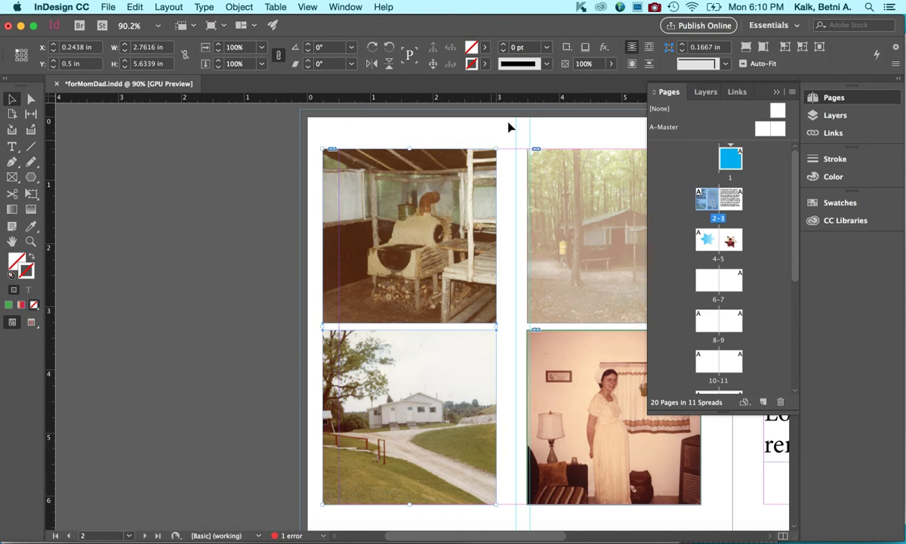
Step: Review the Transform settings for the two selected photos, such as position, size and scale, and close them
left_click(330, 6)
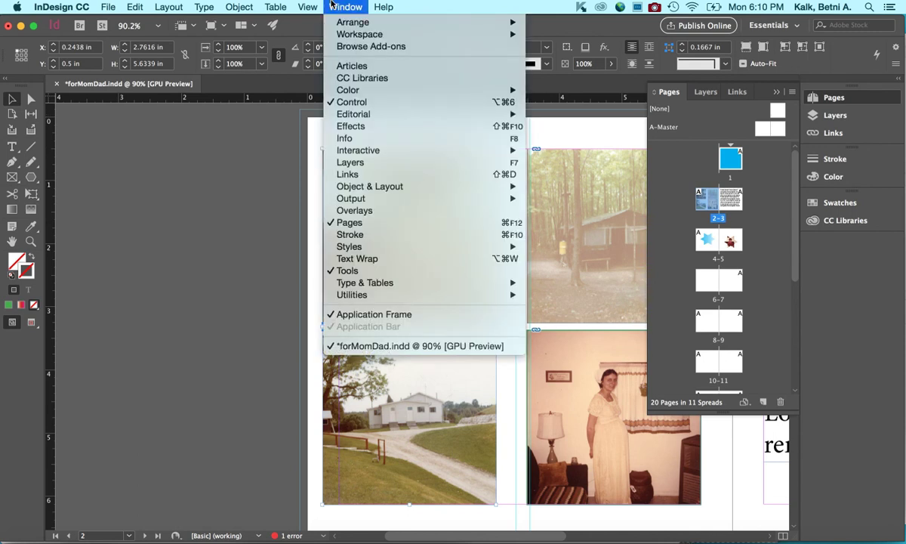
mouse_move(392, 199)
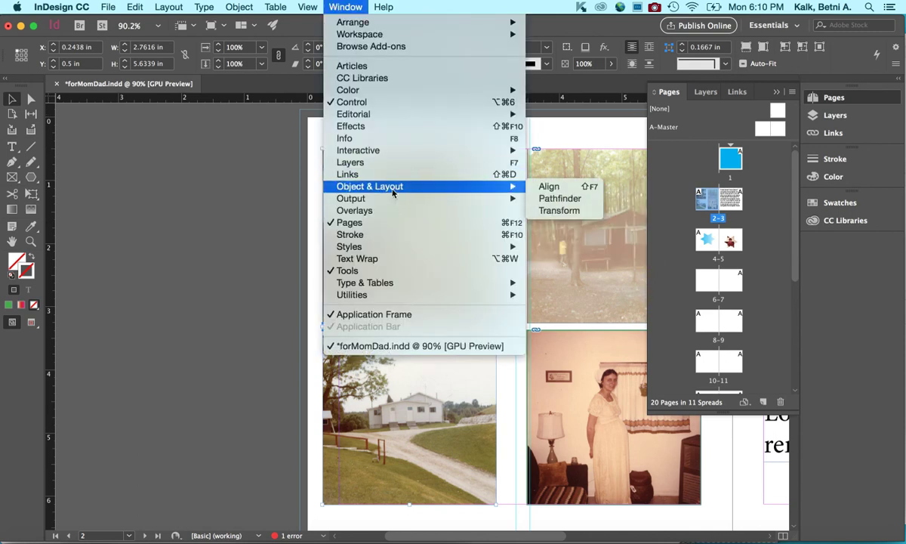
left_click(557, 212)
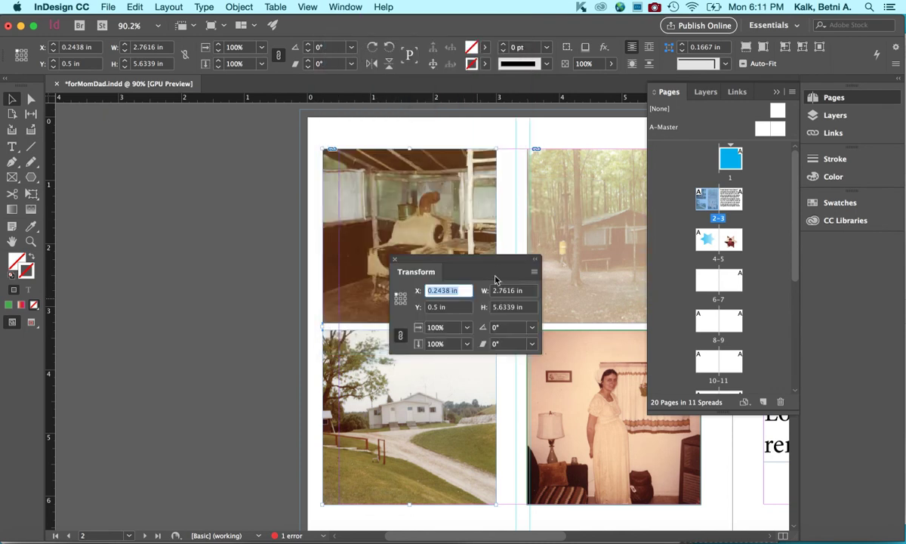
left_click_drag(485, 261, 223, 227)
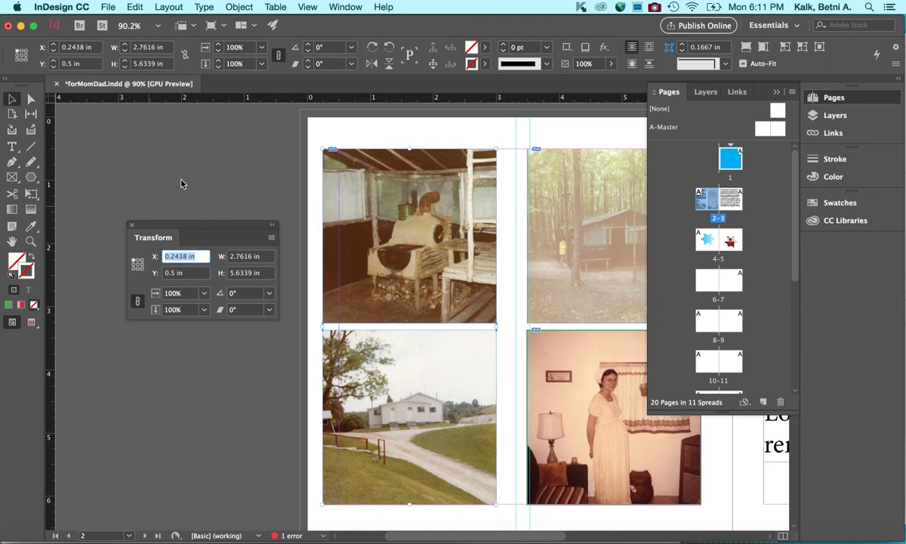
left_click(131, 228)
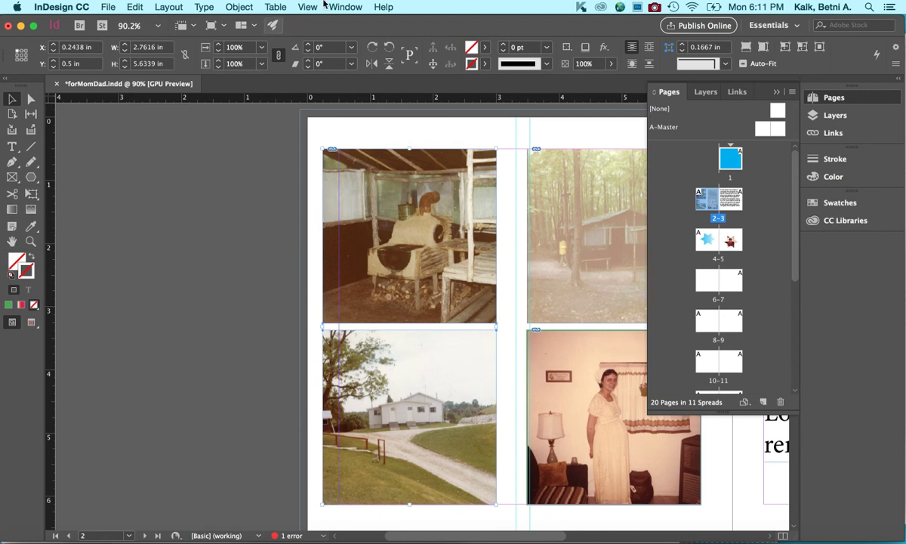
Step: Show the Stroke settings and give the stove photo a 5 pt stroke
left_click(345, 7)
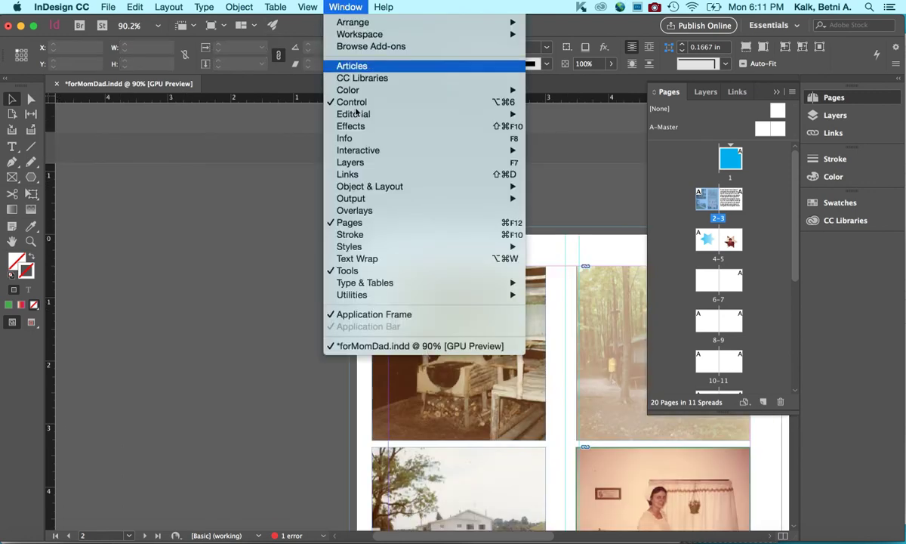
left_click(381, 235)
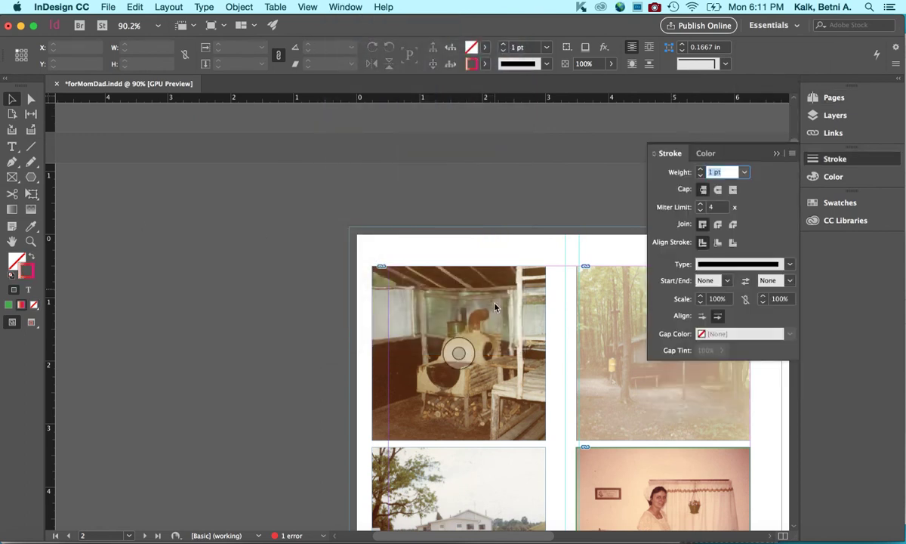
left_click(515, 312)
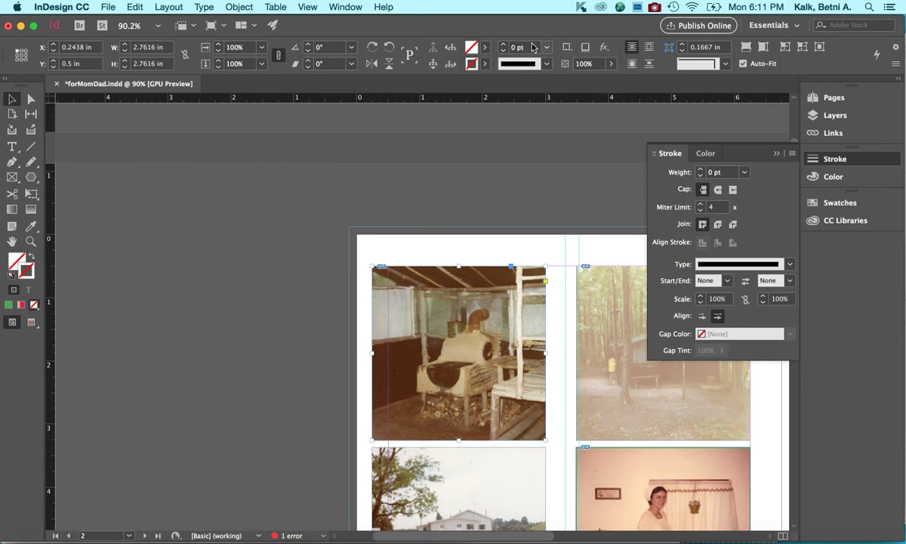
left_click(503, 44)
left_click(504, 44)
left_click(503, 45)
left_click(503, 45)
left_click(504, 44)
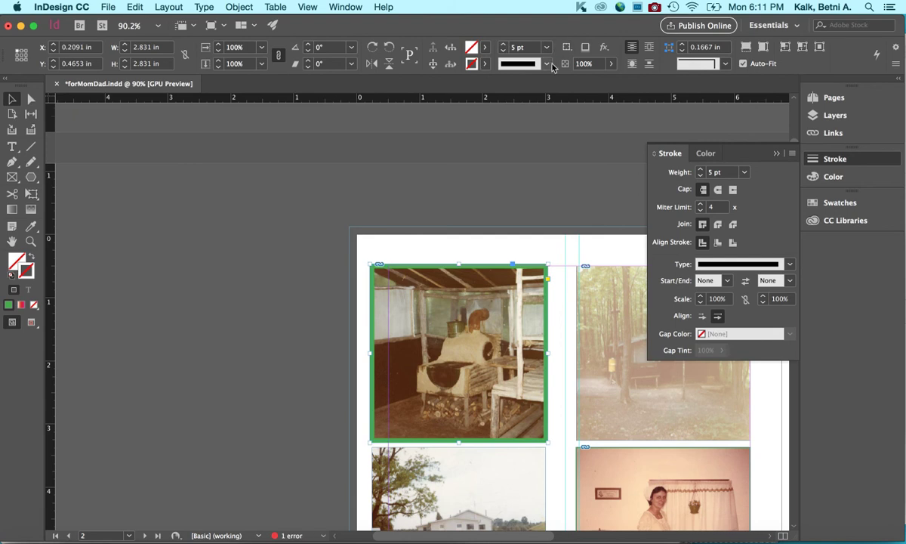
left_click(570, 49)
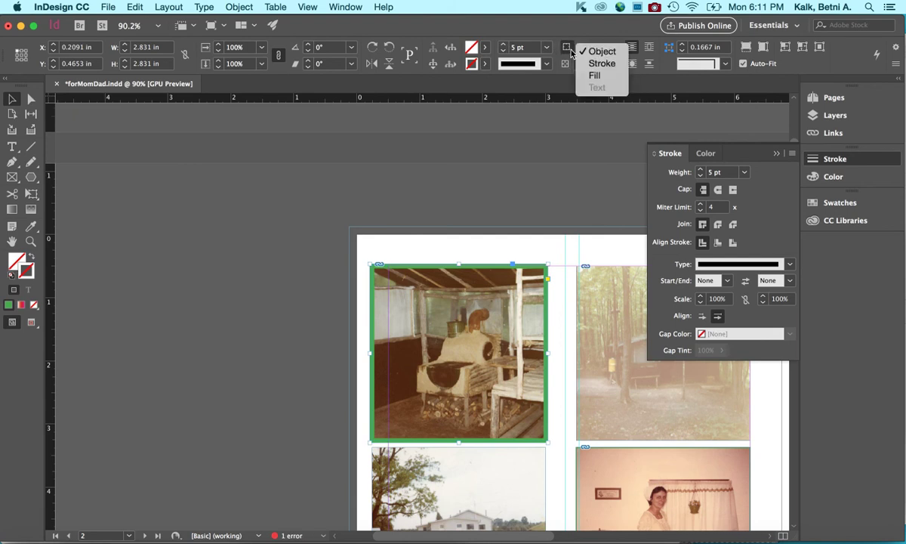
left_click(572, 52)
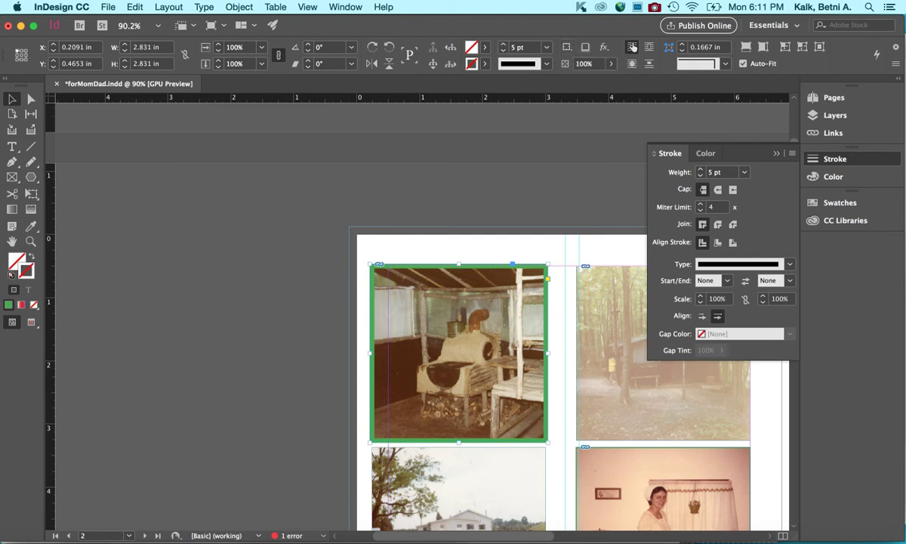
Step: Style the stove photo's stroke with outside alignment, a bevel join, a butt cap and the Thick - Thin type
left_click(732, 243)
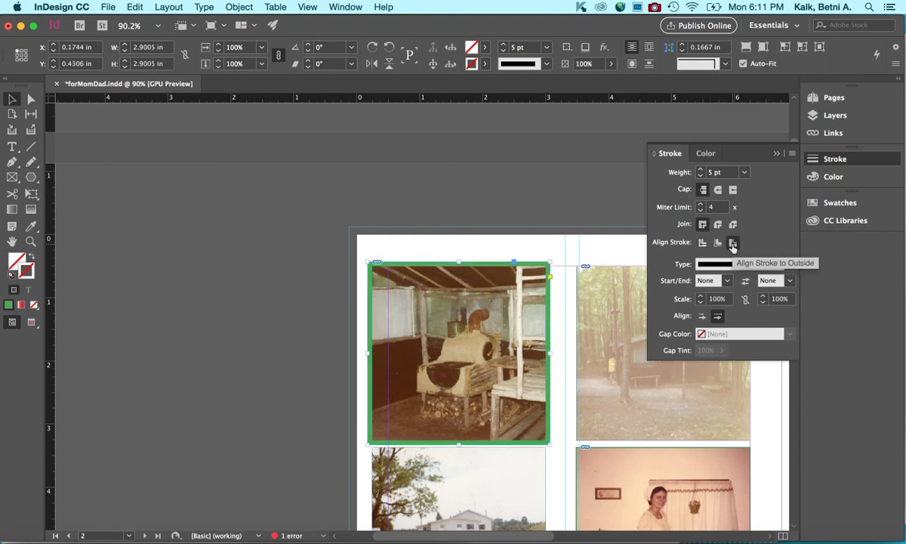
left_click(732, 224)
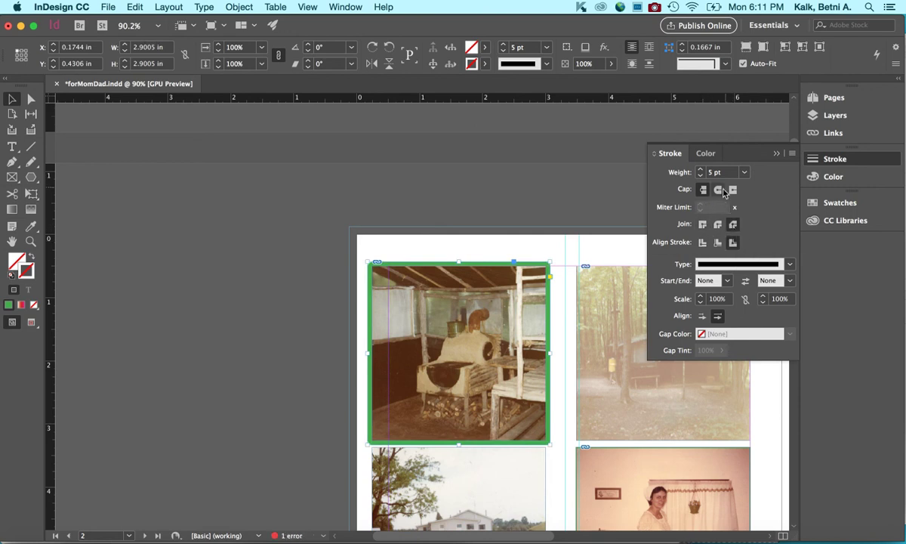
left_click(719, 191)
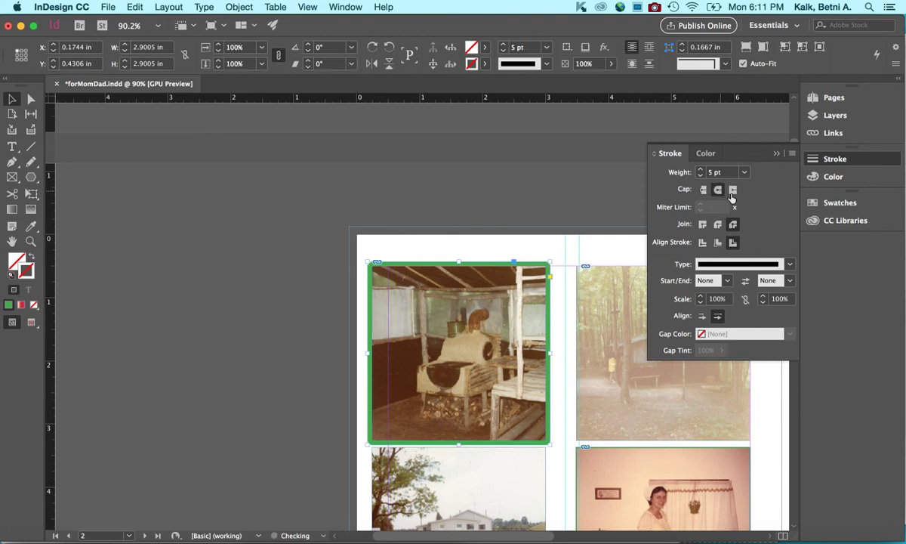
left_click(733, 192)
left_click(702, 191)
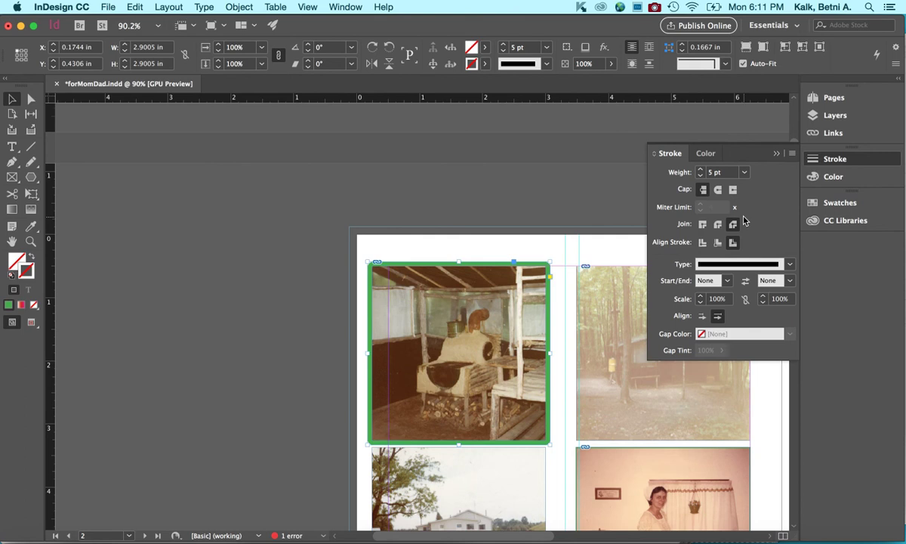
left_click(736, 264)
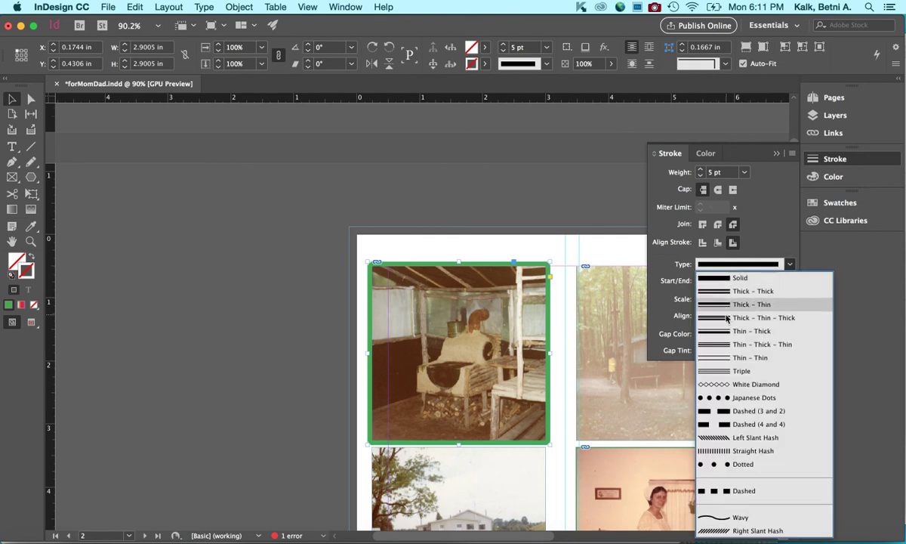
left_click(729, 304)
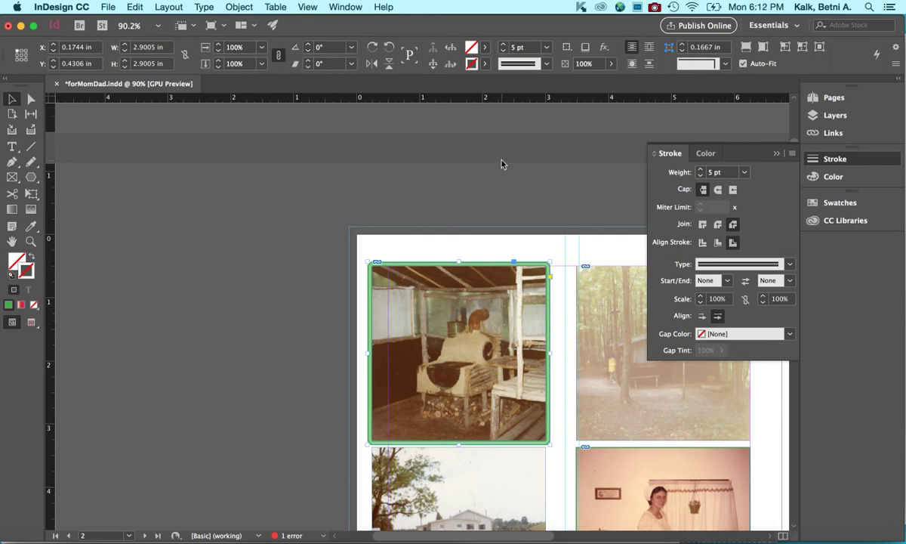
Step: Review the list of windows that can be shown or hidden
left_click(347, 7)
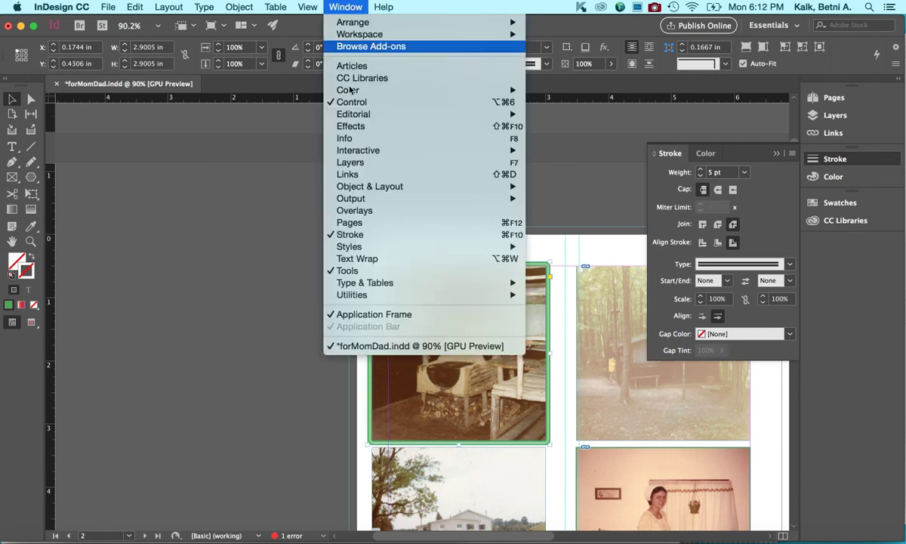